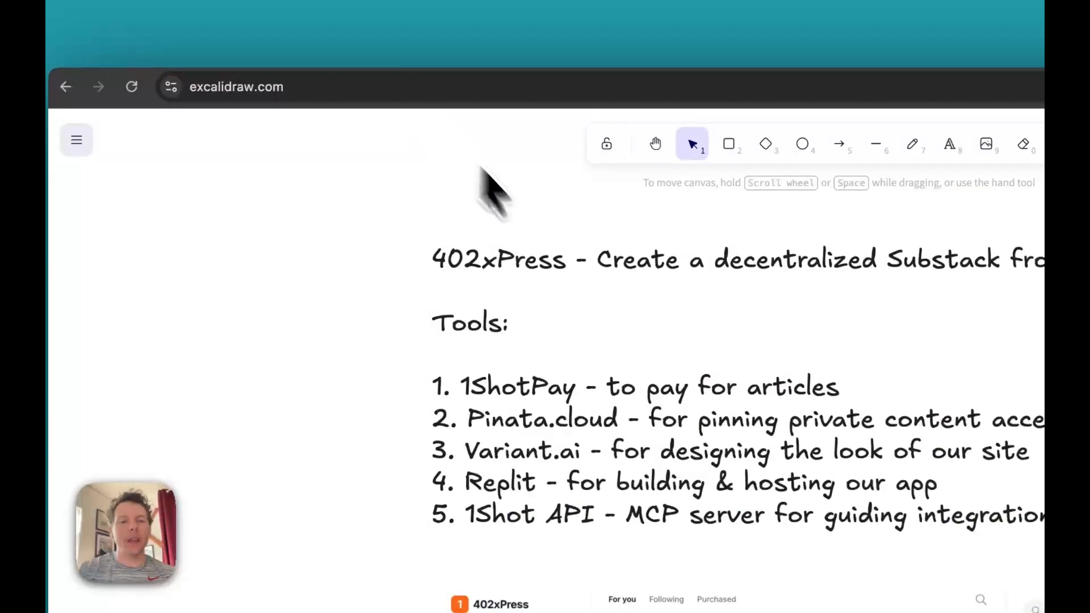
# - Examine the 402xPress project plan on the canvas, covering the tools list and the site design mockup beneath it
pyautogui.hscroll(-1, 644, 316)
pyautogui.scroll(1, 644, 317)
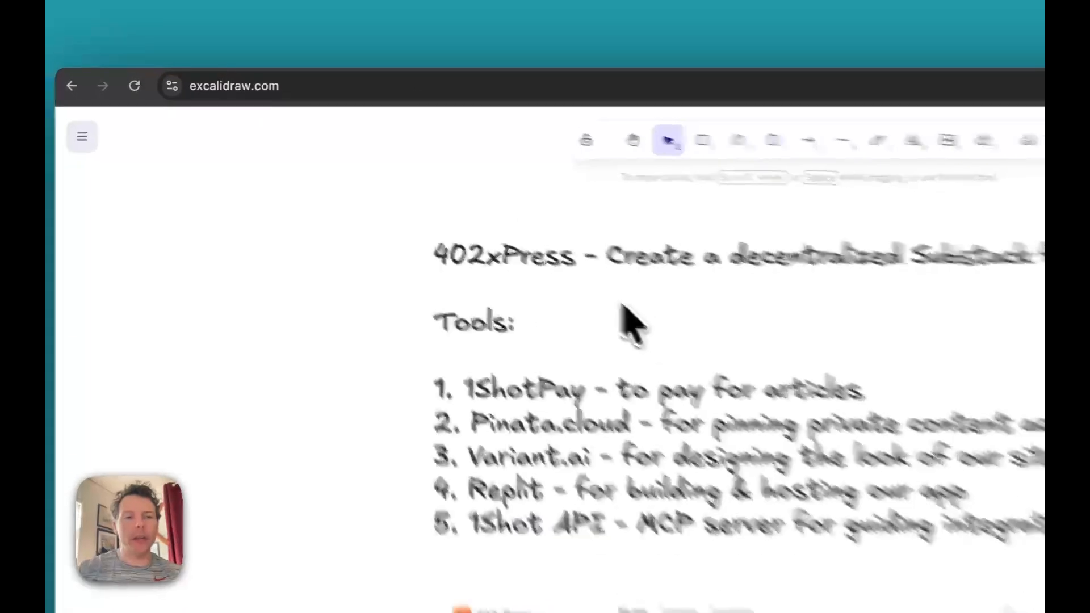
pyautogui.scroll(1, 644, 316)
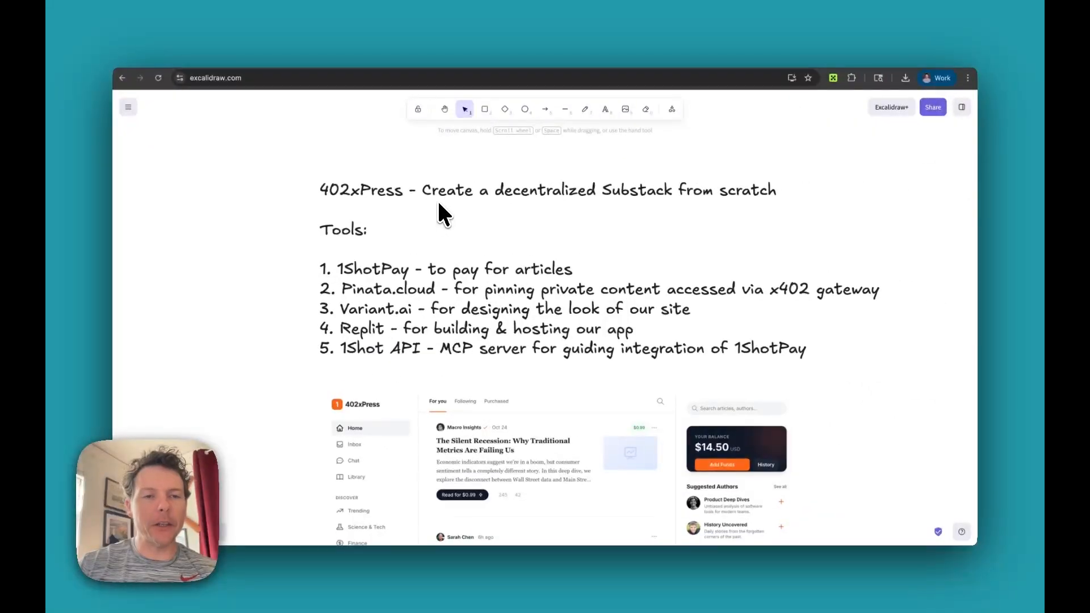
pyautogui.scroll(1, 439, 203)
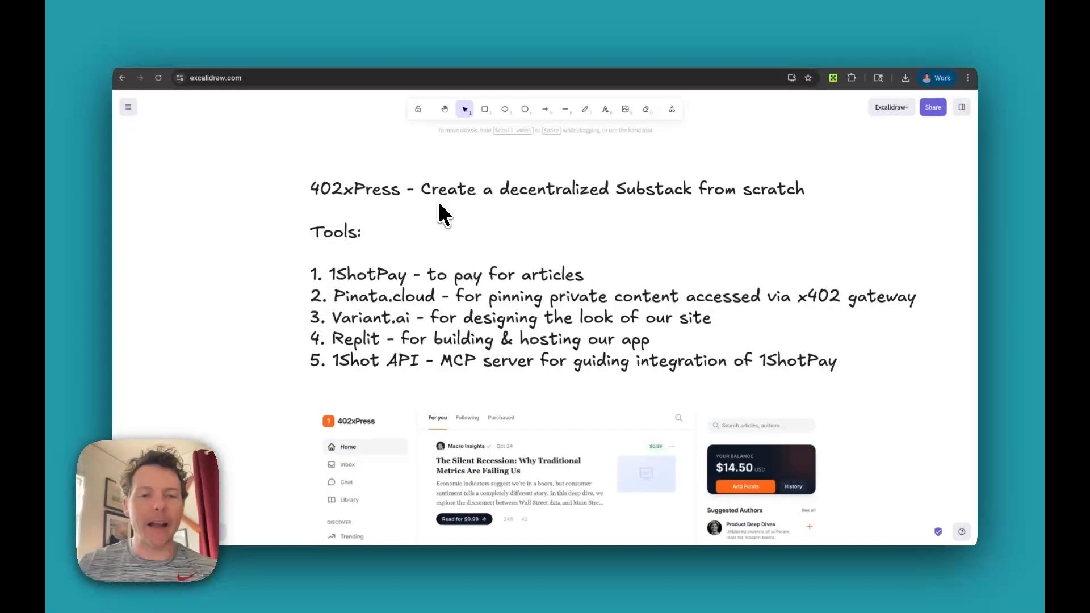
pyautogui.scroll(-2, 438, 203)
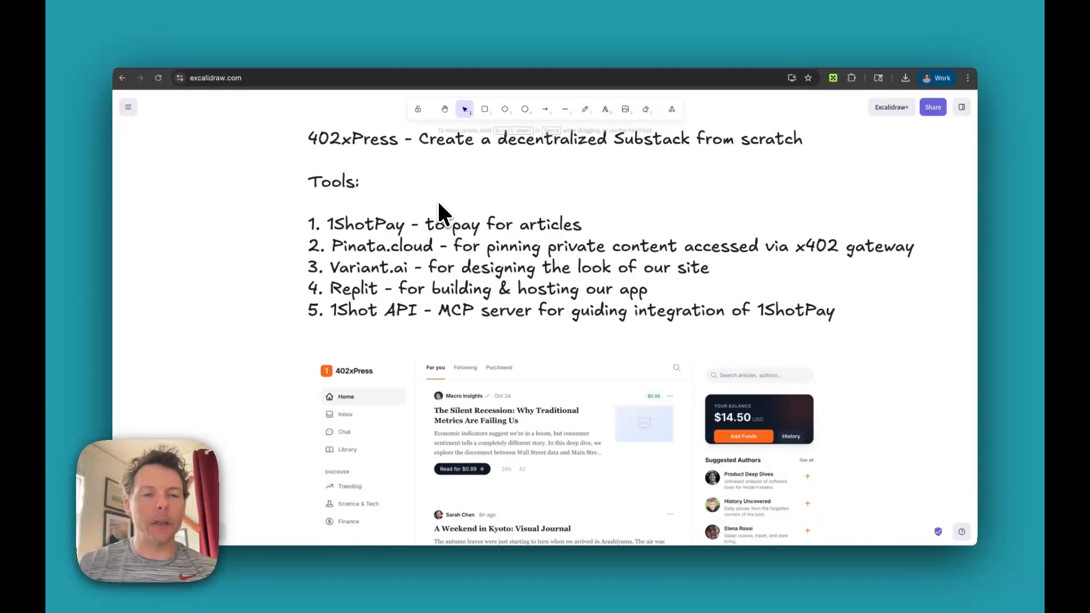
pyautogui.scroll(-1, 438, 203)
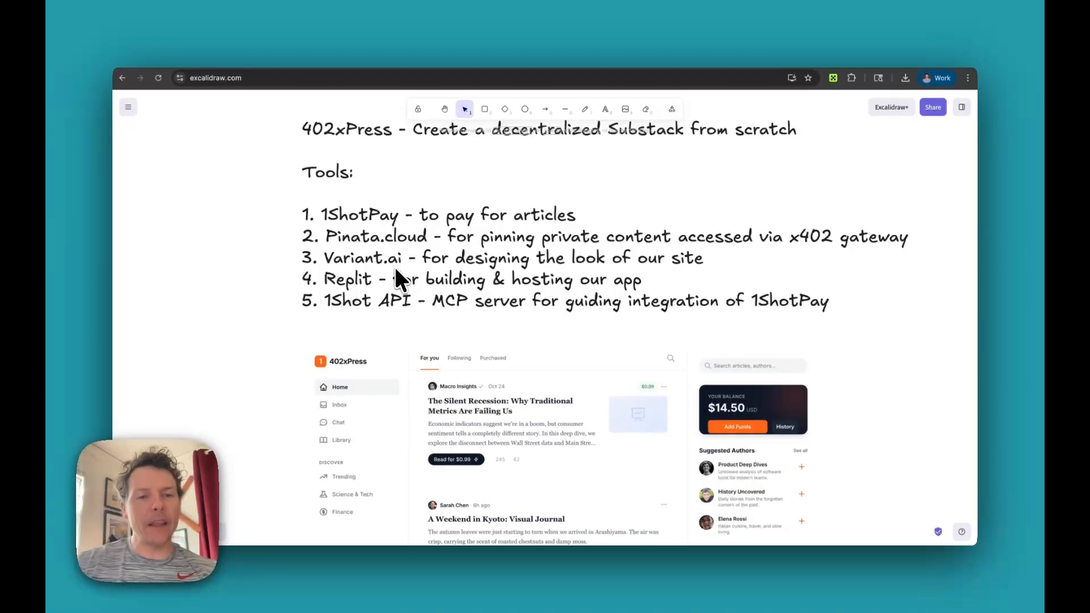
pyautogui.scroll(-1, 396, 270)
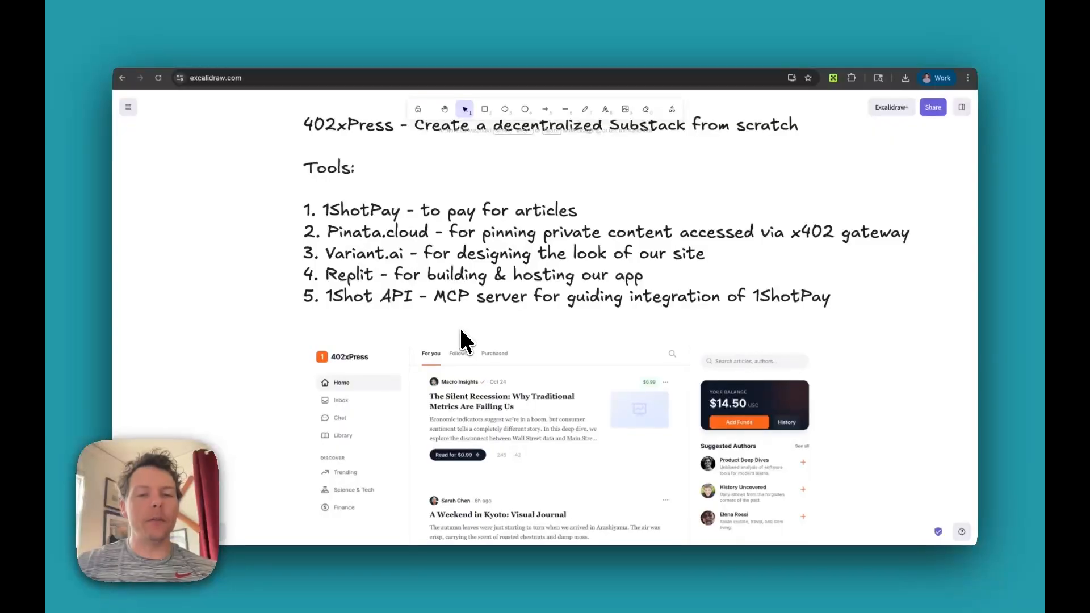
pyautogui.scroll(-5, 462, 340)
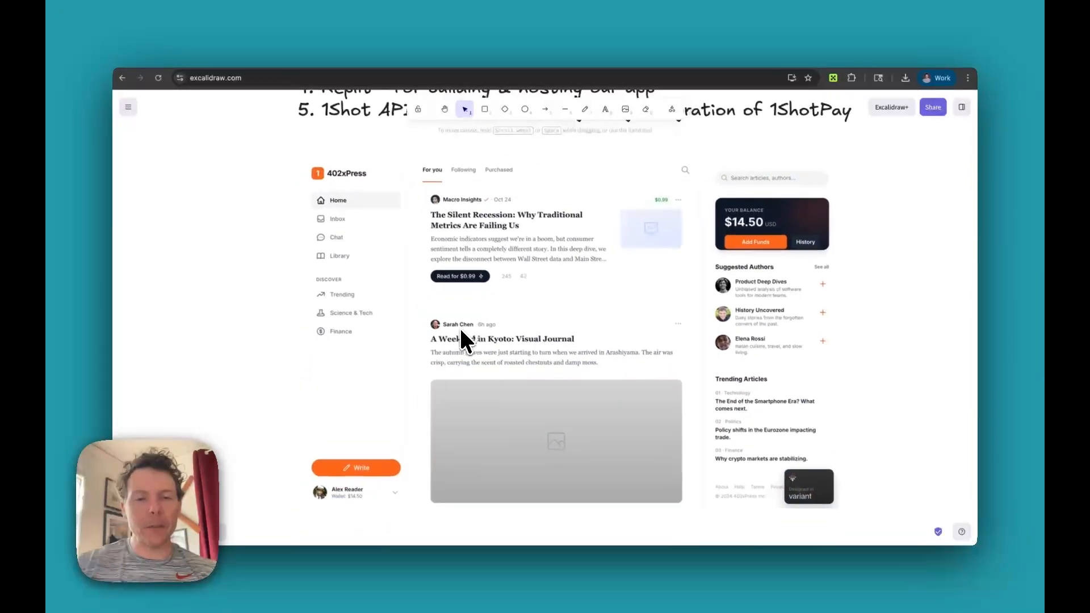
pyautogui.scroll(-1, 461, 340)
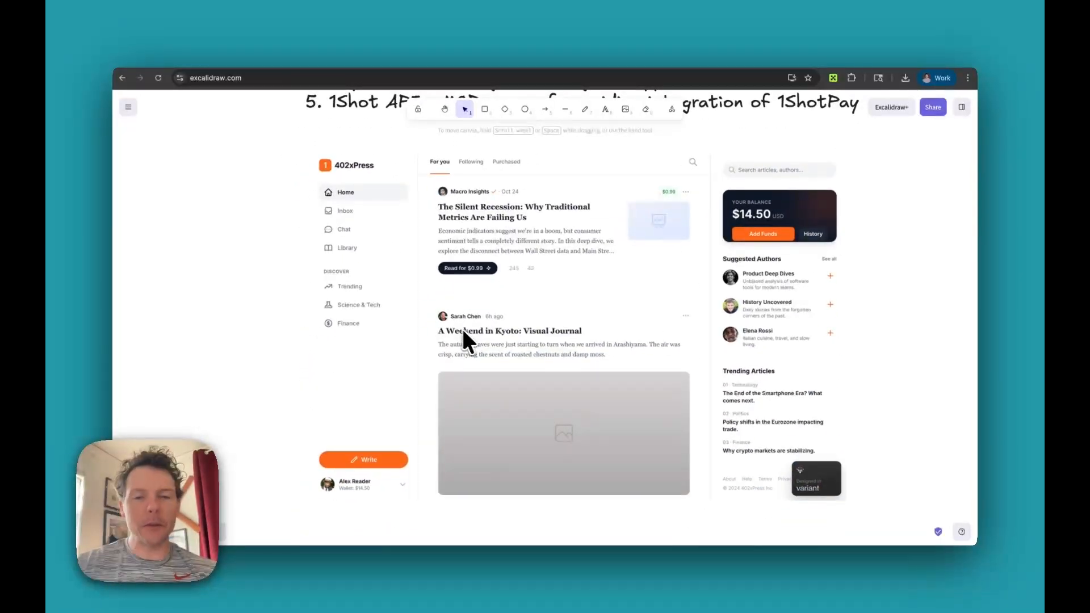
pyautogui.scroll(1, 503, 332)
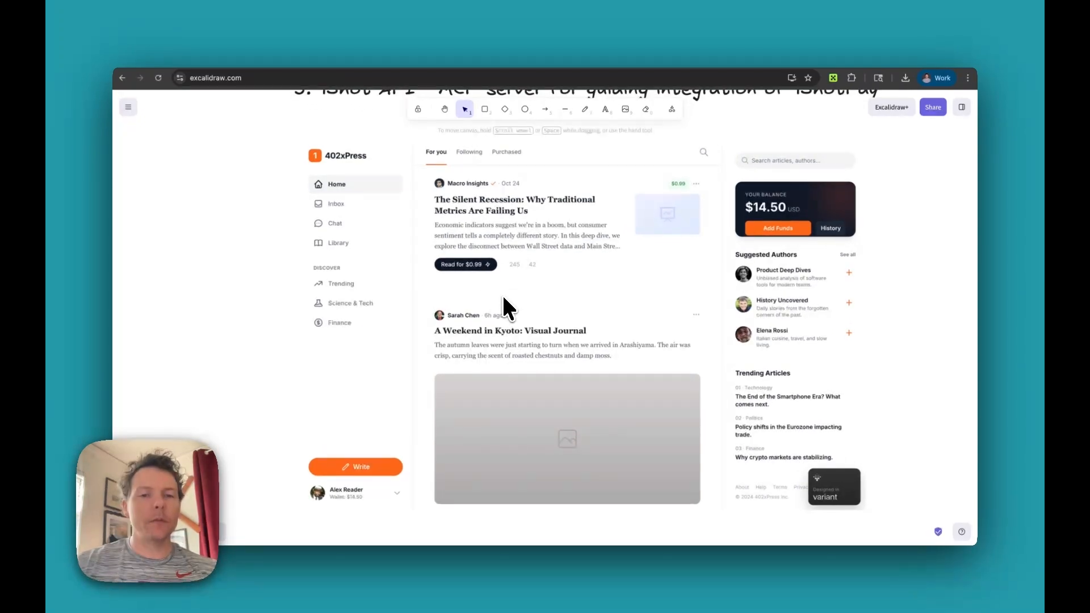
pyautogui.scroll(5, 547, 312)
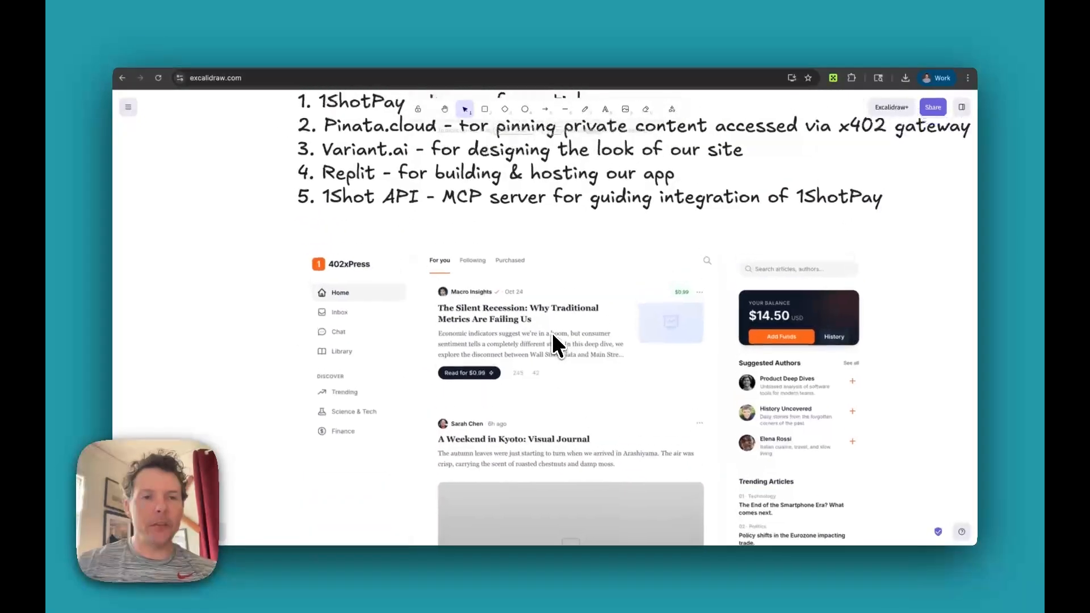
pyautogui.scroll(4, 553, 336)
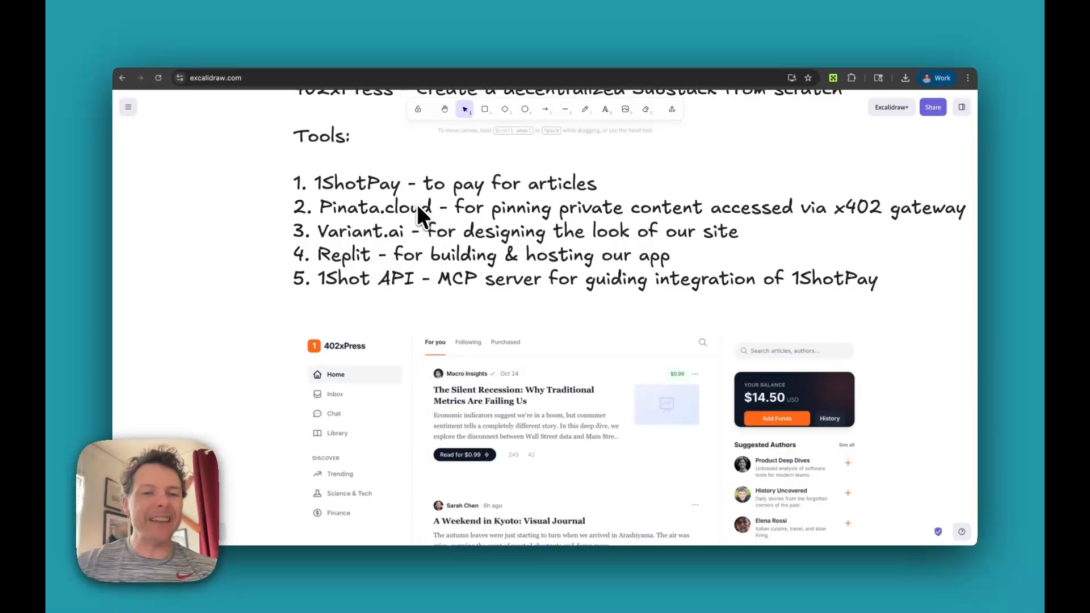
pyautogui.scroll(2, 493, 271)
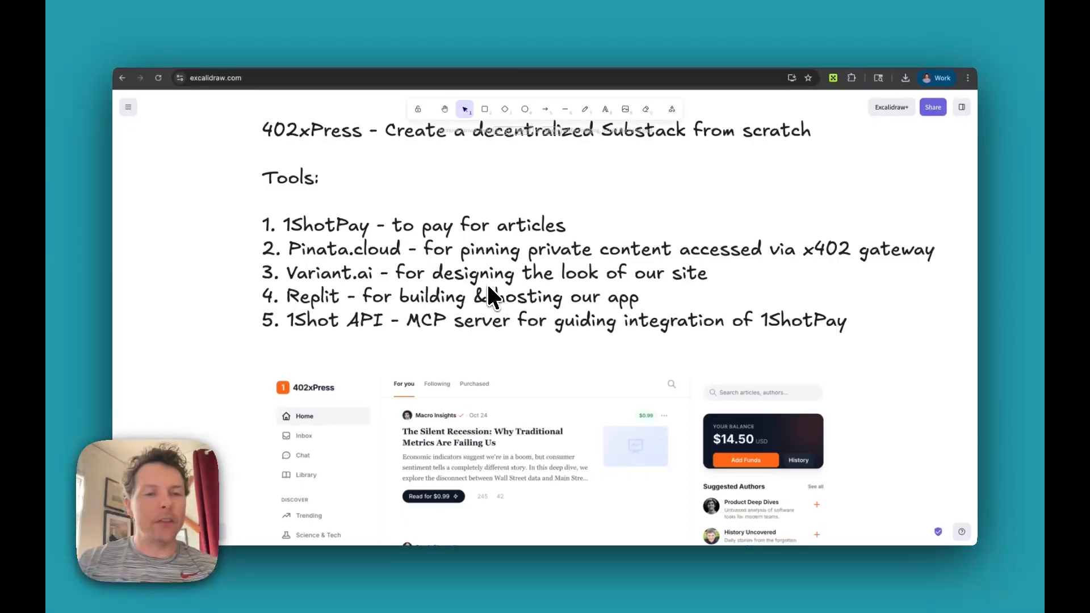
pyautogui.scroll(-3, 356, 283)
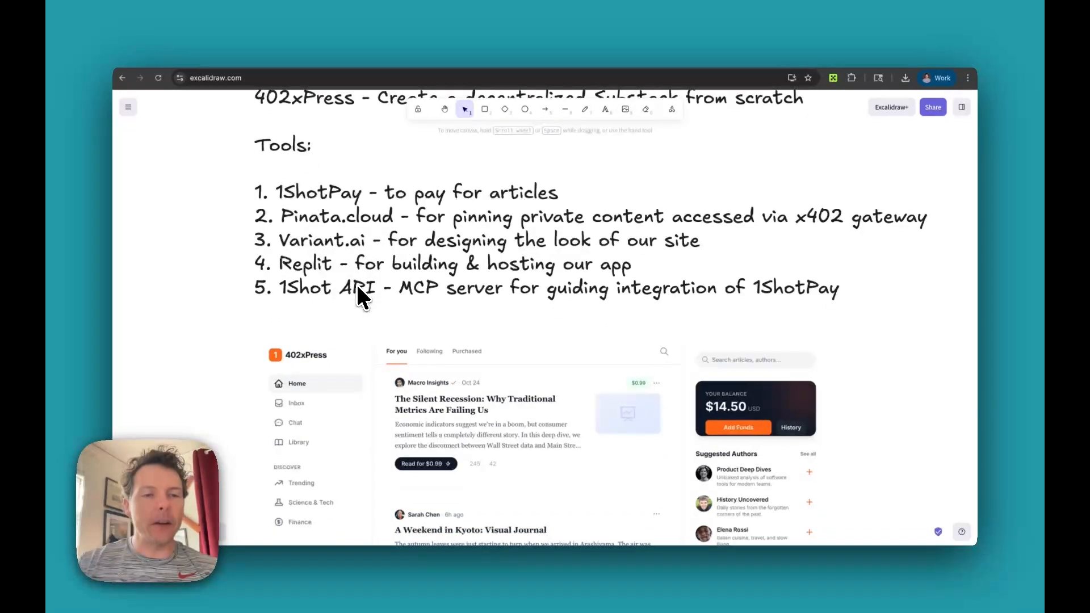
pyautogui.scroll(-1, 366, 279)
pyautogui.scroll(-1, 377, 291)
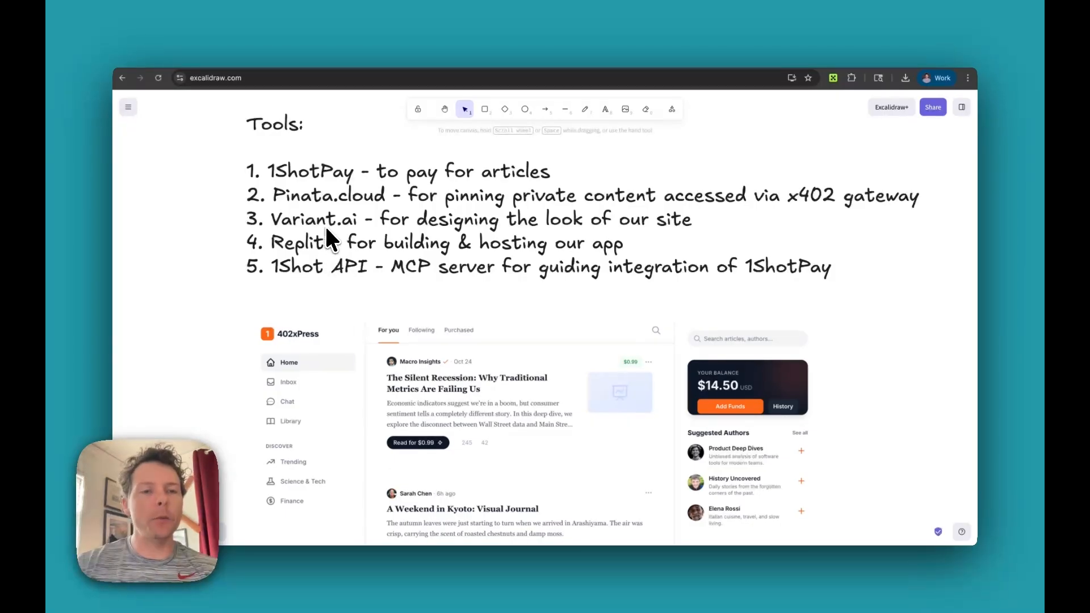
pyautogui.scroll(5, 327, 196)
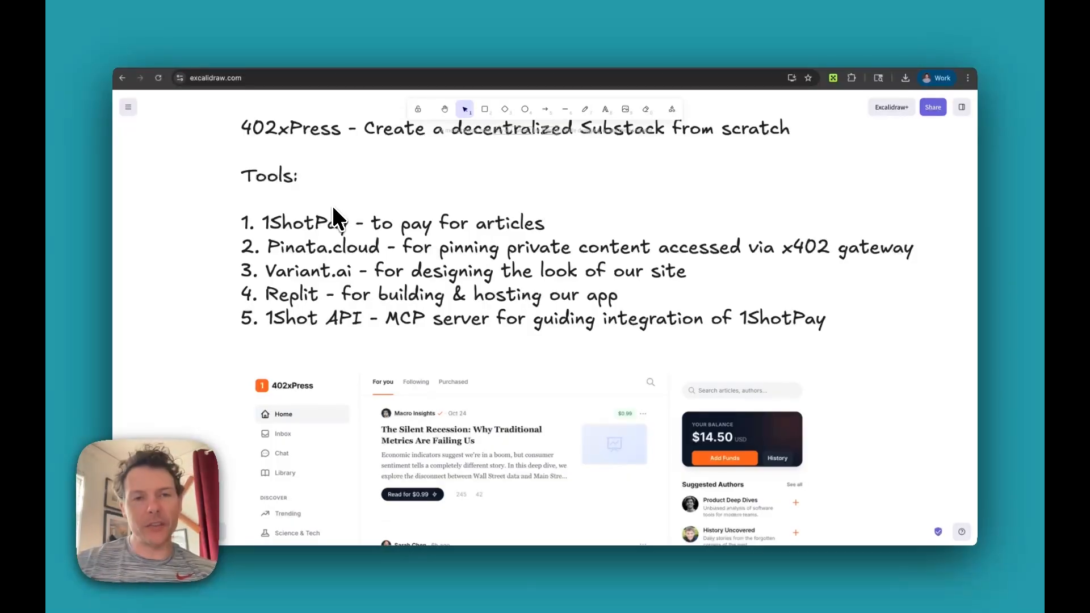
# - Switch to the 1ShotPay website and open its login and registration page
pyautogui.click(364, 157)
pyautogui.click(379, 57)
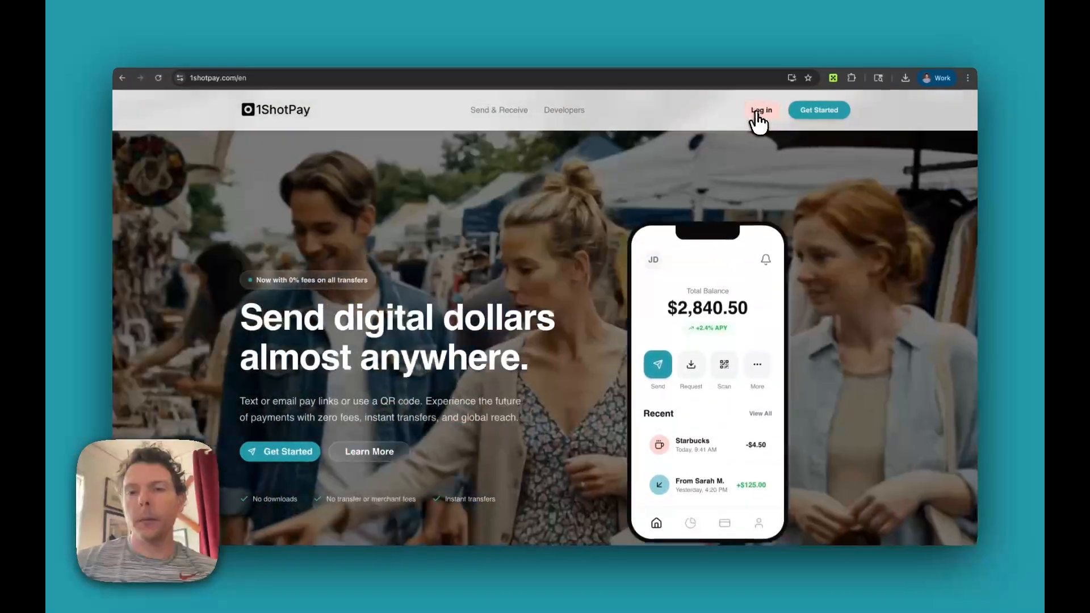
pyautogui.click(756, 114)
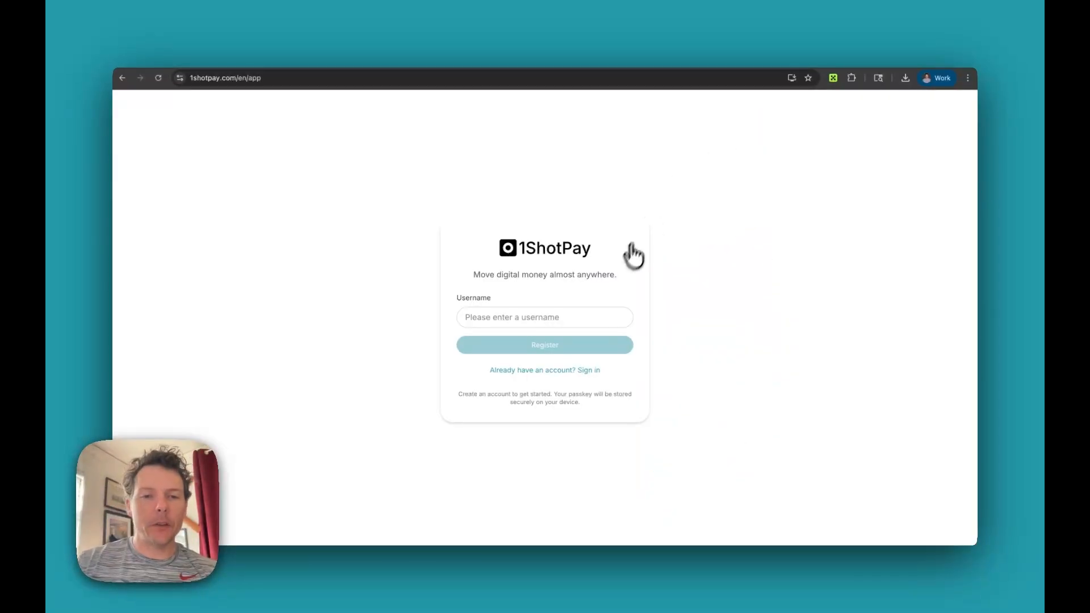
# - Register a 1ShotPay account with the username 402xPress, accept the Terms of Service and create its passkey
pyautogui.click(548, 318)
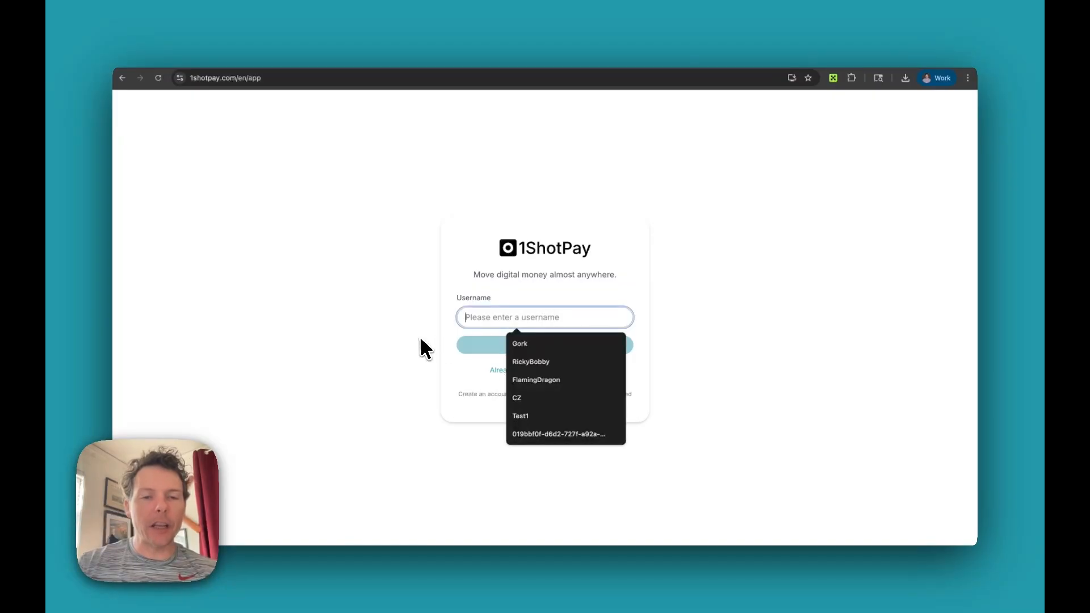
pyautogui.click(420, 340)
pyautogui.click(487, 318)
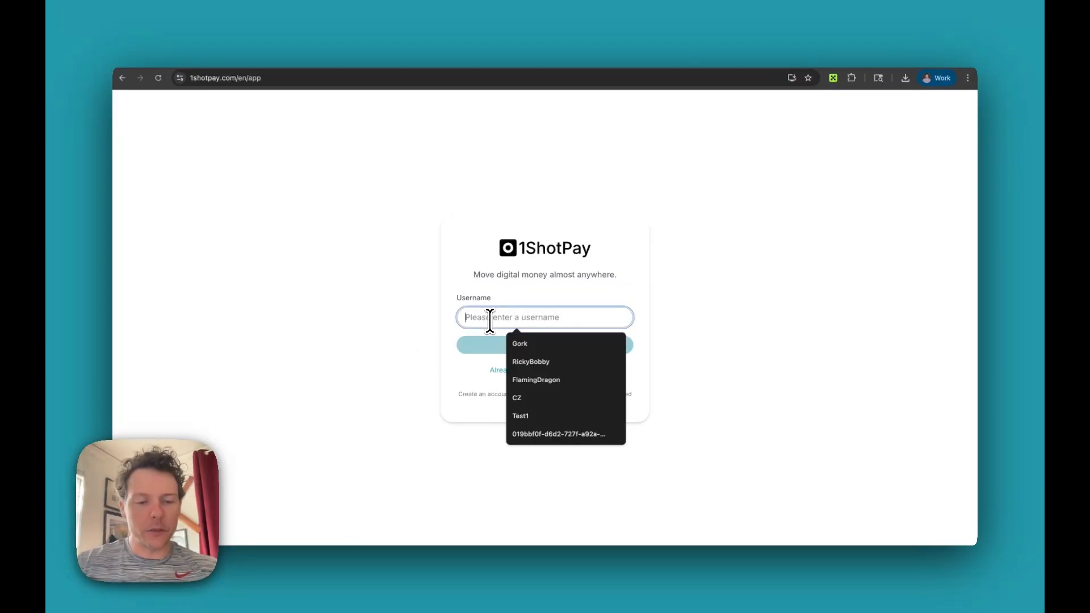
pyautogui.write('402xPress')
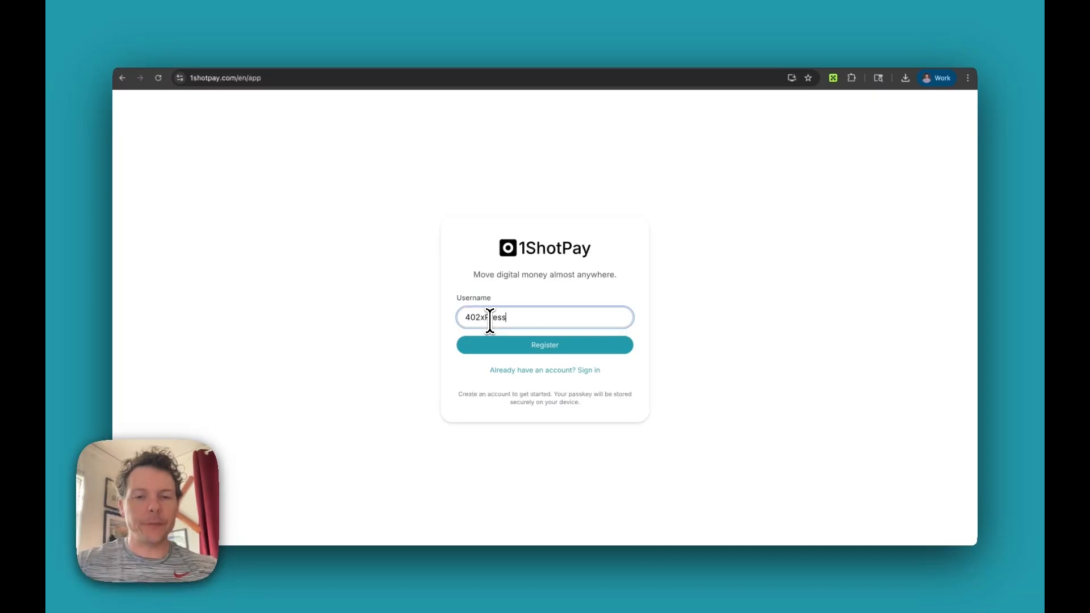
pyautogui.click(555, 343)
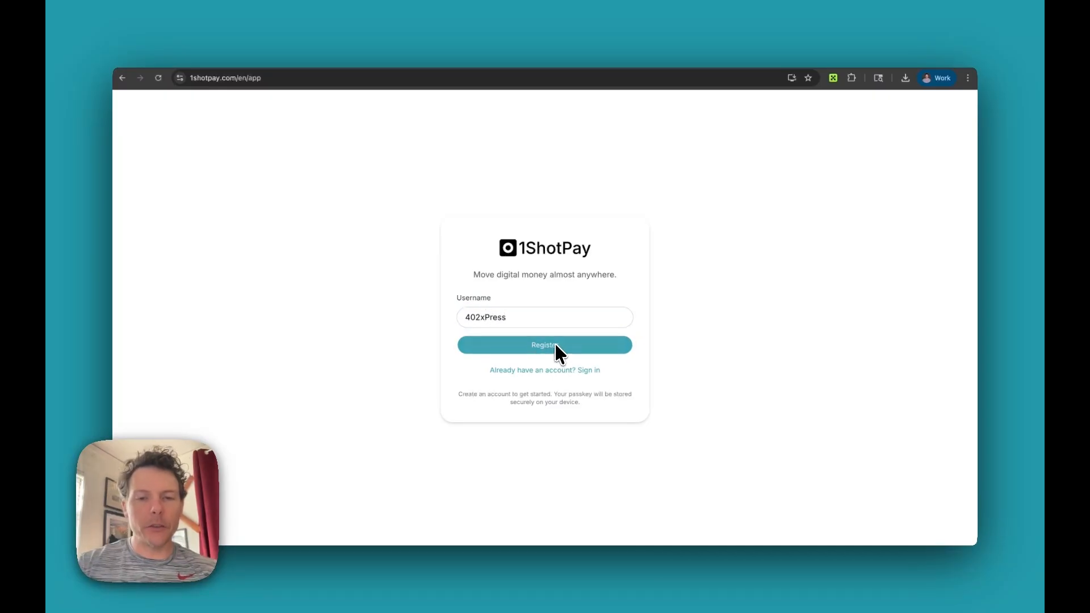
pyautogui.click(340, 344)
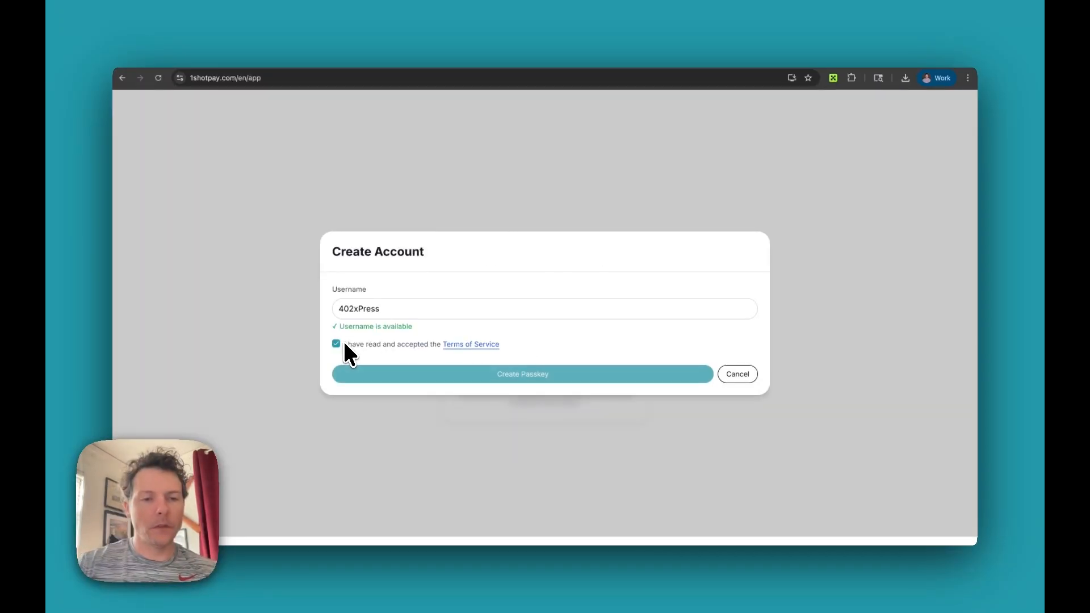
pyautogui.click(647, 372)
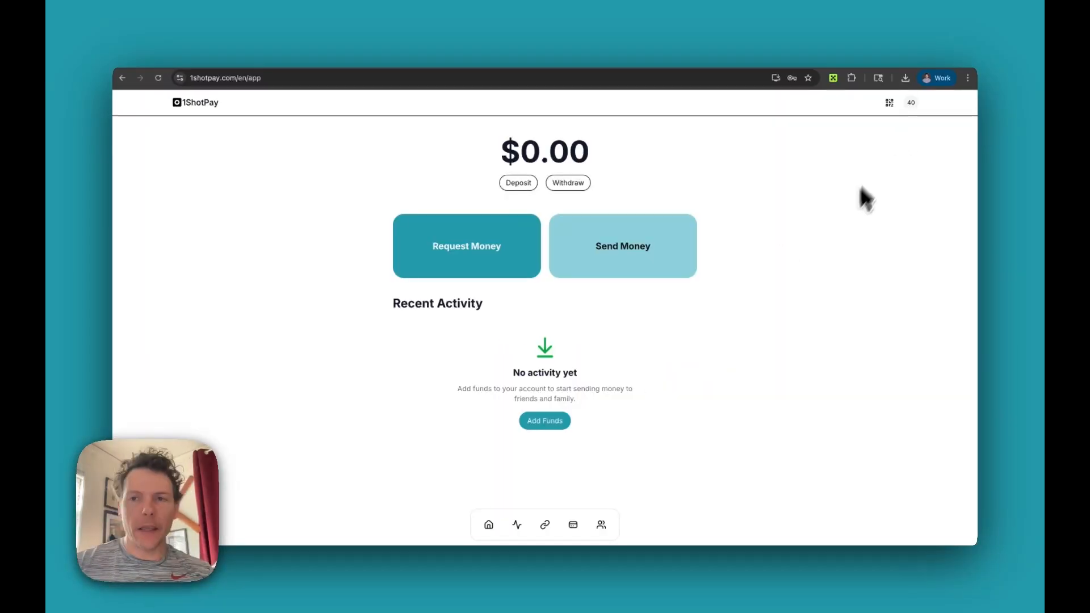
# - Open the account profile for editing and enter the bio "Pay for premium content with 1ShotPay"
pyautogui.click(912, 103)
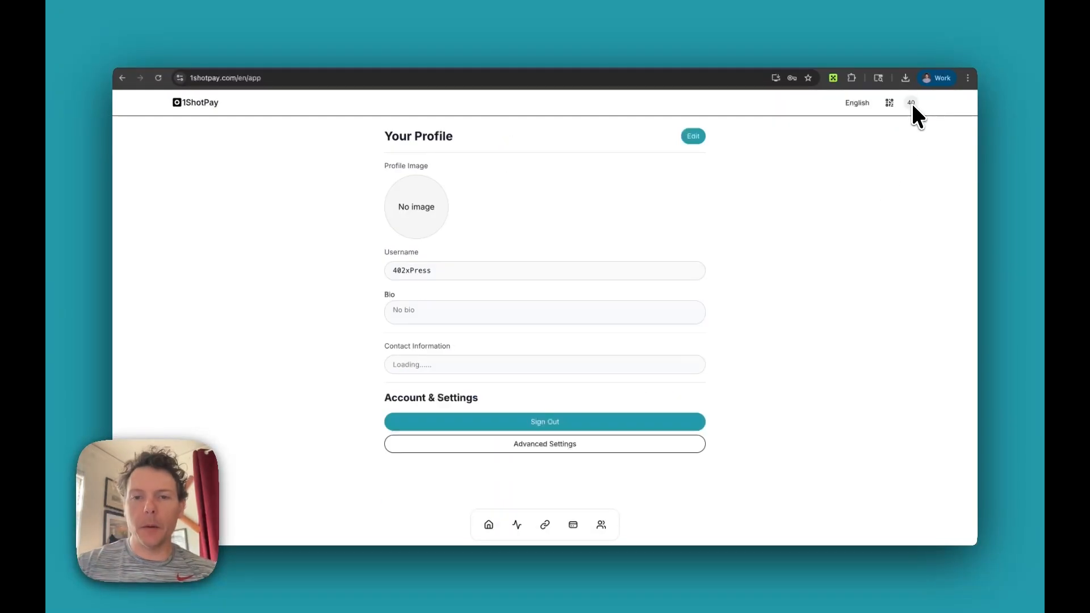
pyautogui.scroll(-1, 724, 238)
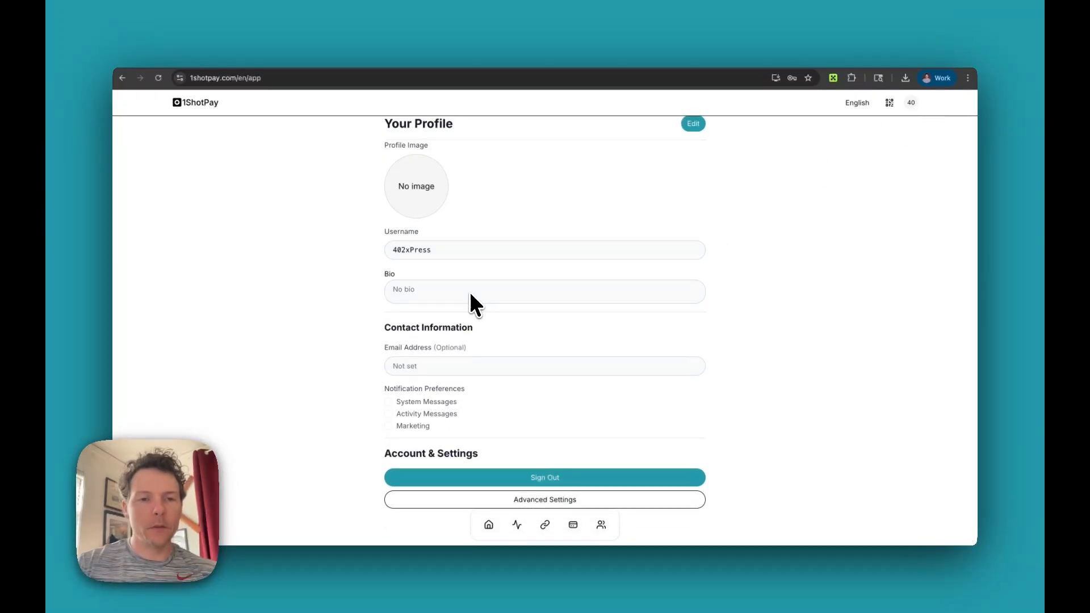
pyautogui.scroll(1, 670, 183)
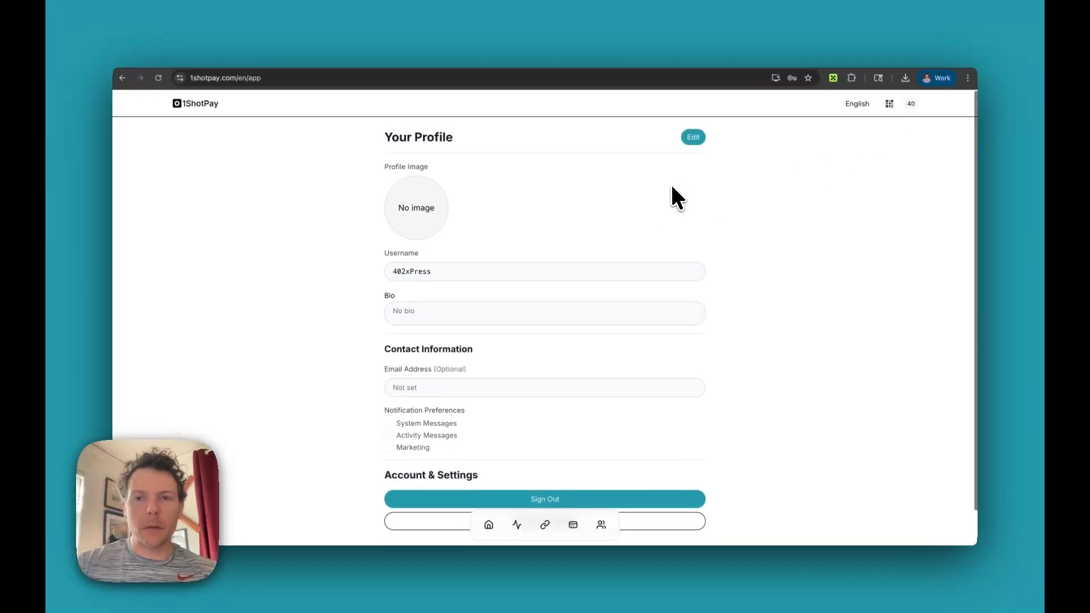
pyautogui.click(690, 135)
pyautogui.click(465, 282)
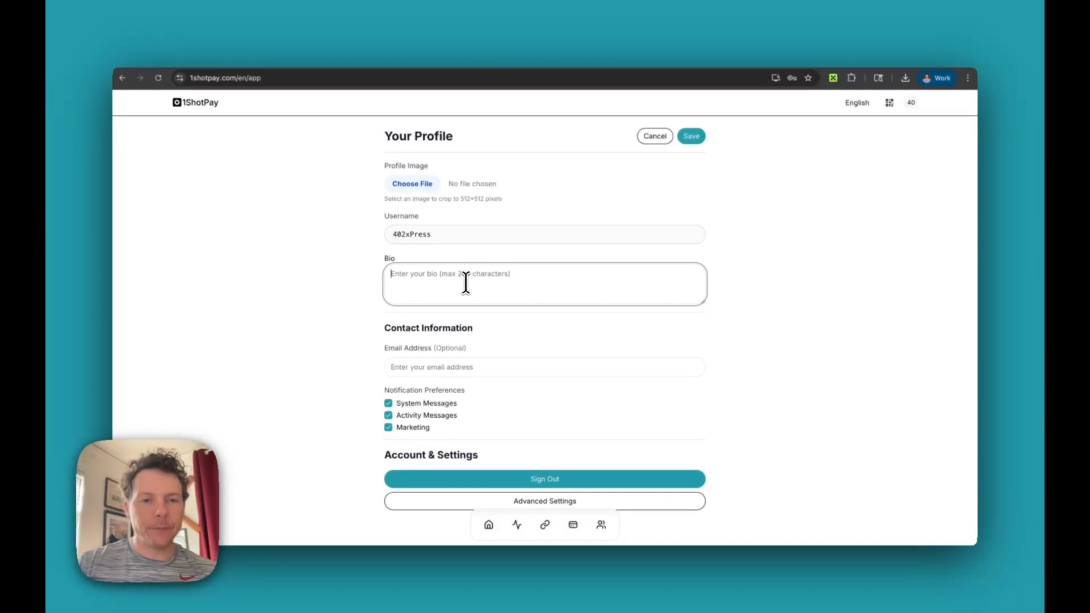
pyautogui.write('Pay for premium content with 1ShotPay')
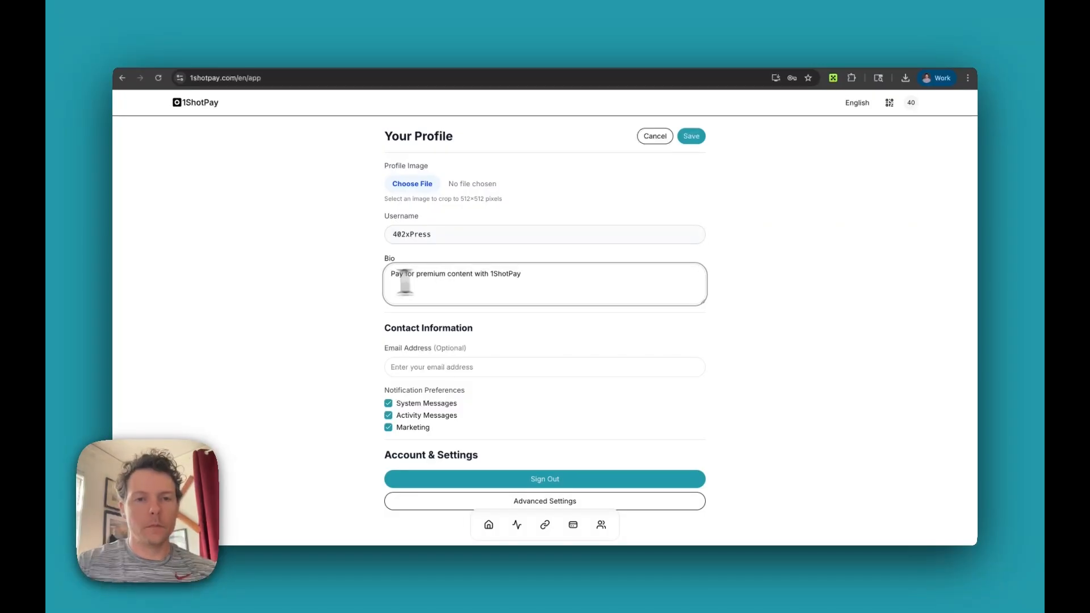
pyautogui.click(339, 280)
# - Upload 402xPress-icon.jpg from the Desktop as the profile image, apply the default crop and save the profile
pyautogui.click(417, 183)
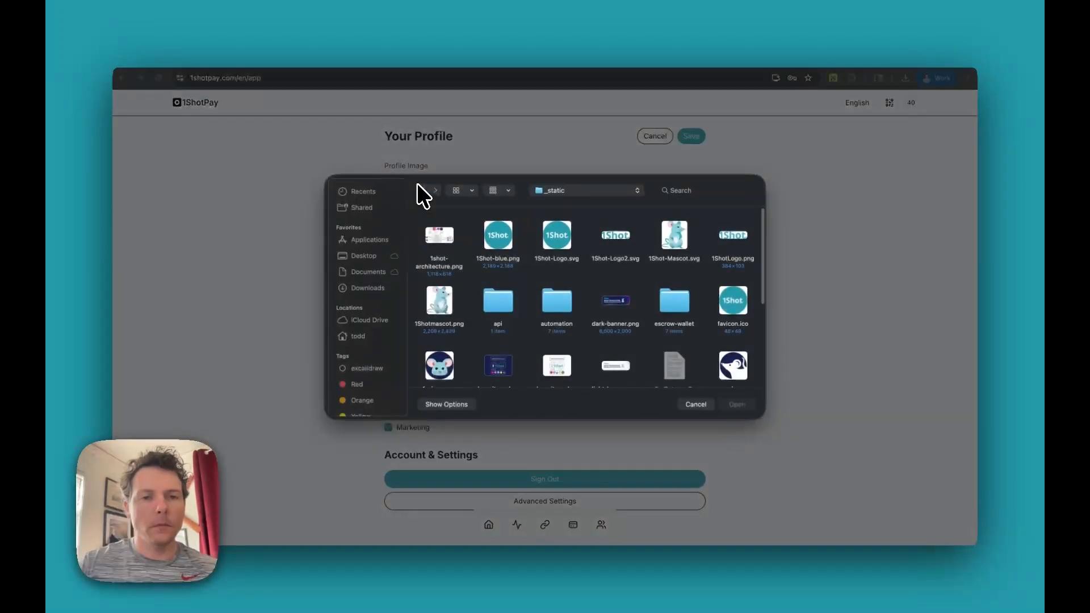
pyautogui.click(451, 241)
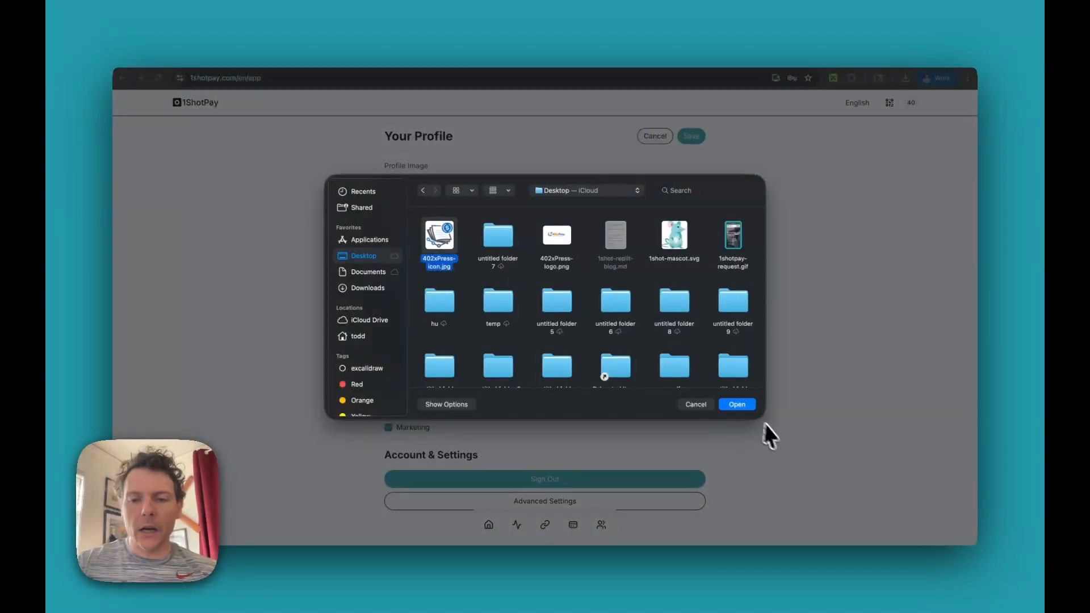
pyautogui.click(738, 405)
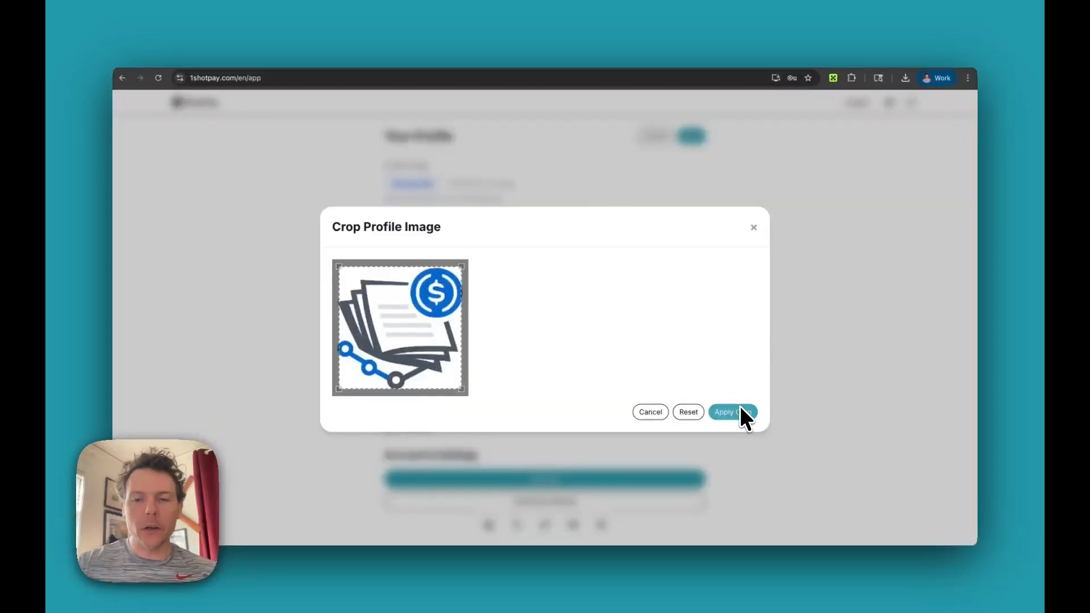
pyautogui.click(739, 410)
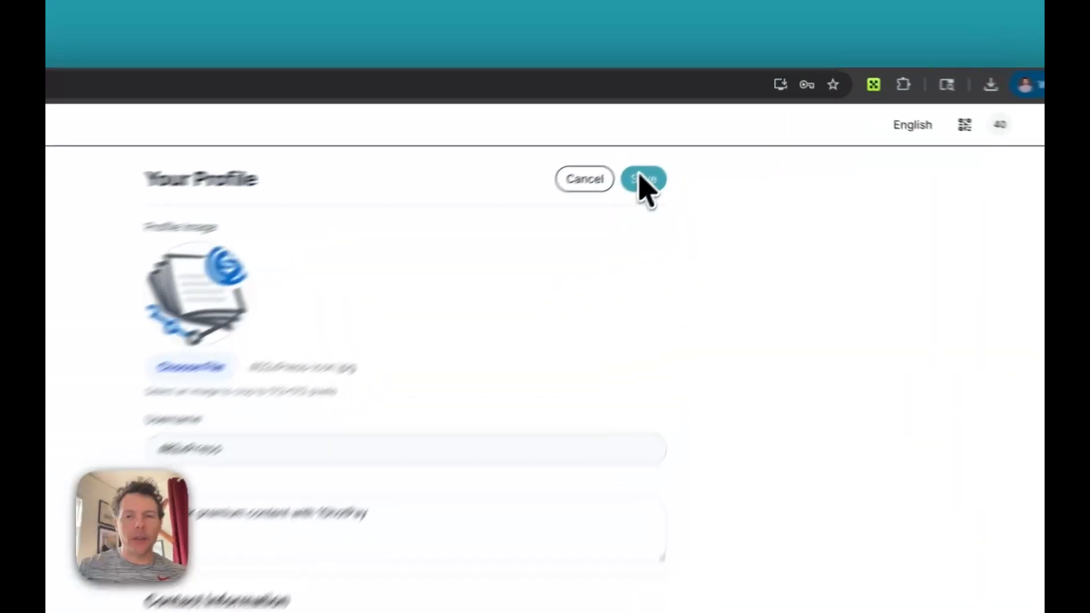
pyautogui.click(692, 135)
# - Review the saved profile and open the account's advanced settings
pyautogui.scroll(-1, 494, 308)
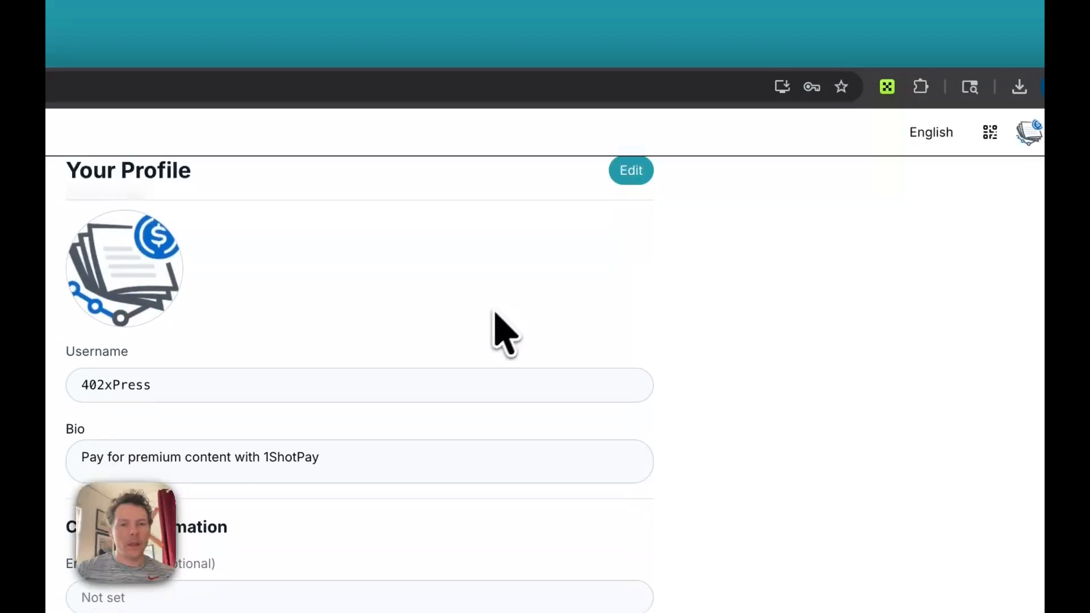
pyautogui.scroll(1, 490, 317)
pyautogui.scroll(-1, 490, 318)
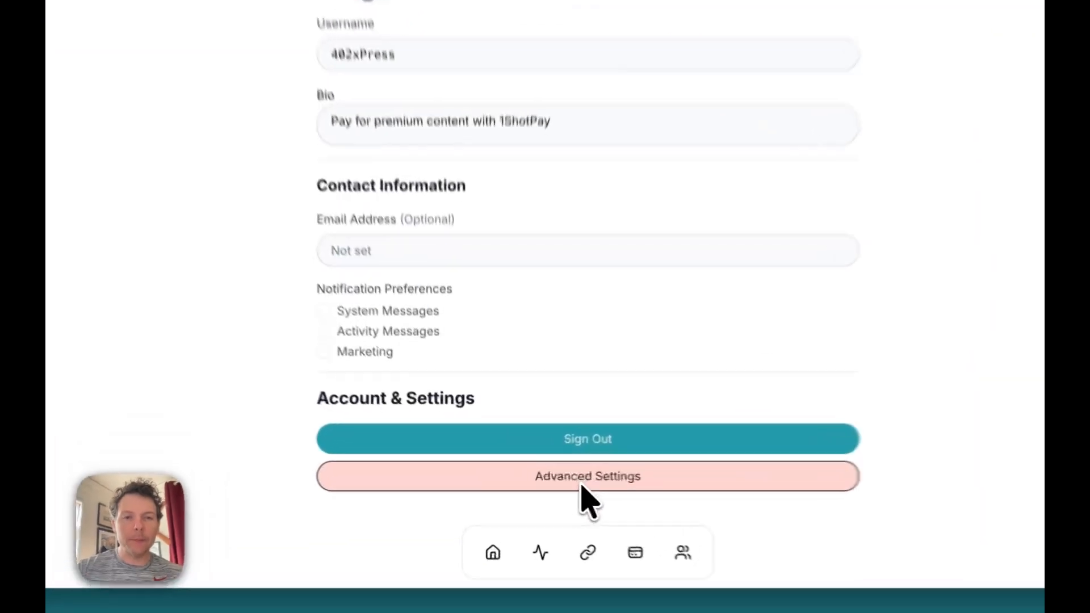
pyautogui.click(543, 482)
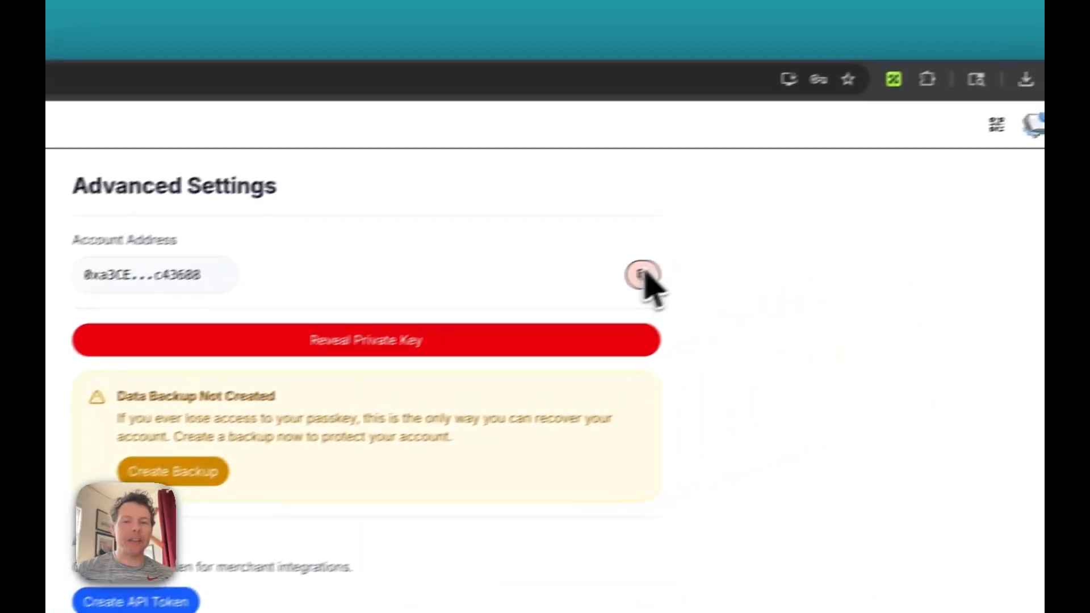
# - Copy the 1ShotPay account address from the advanced settings and return to the account's home page
pyautogui.click(642, 275)
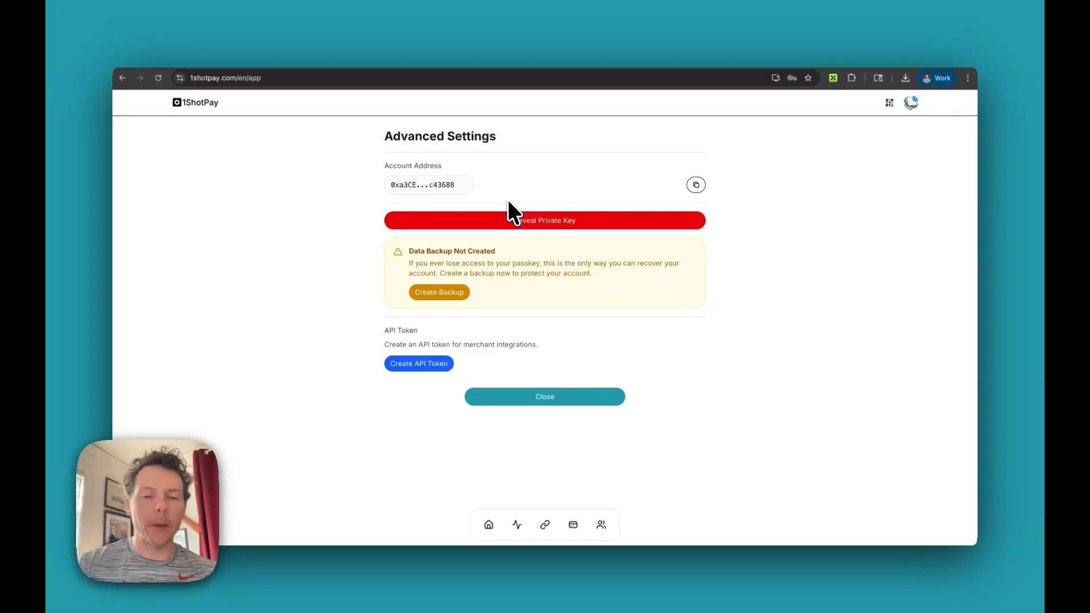
pyautogui.click(488, 523)
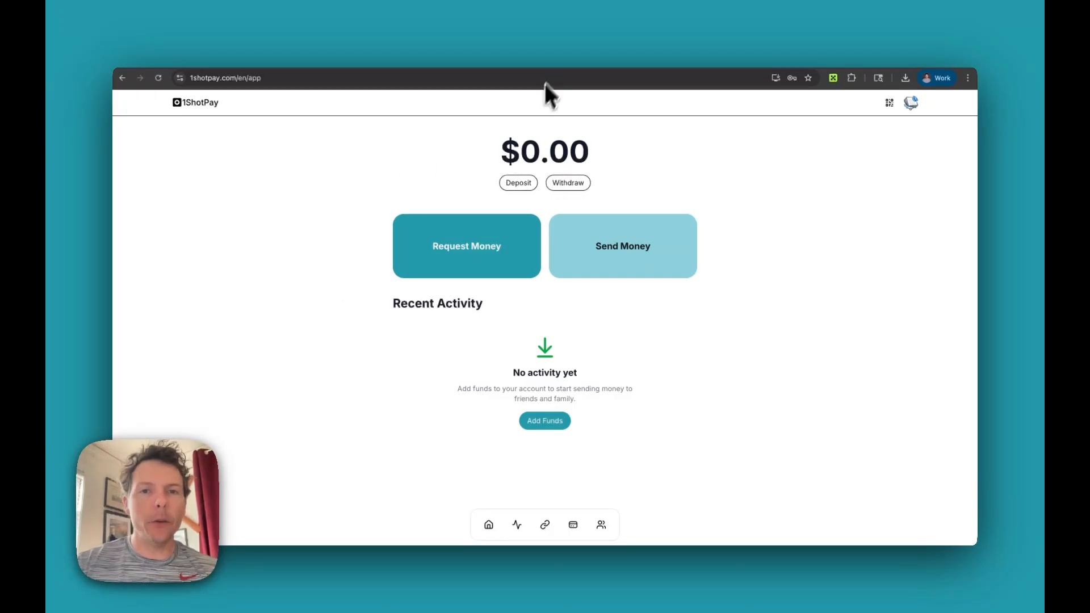
# - Switch to the Pinata website in another browser tab and log in to reach its file dashboard
pyautogui.click(555, 63)
pyautogui.click(460, 77)
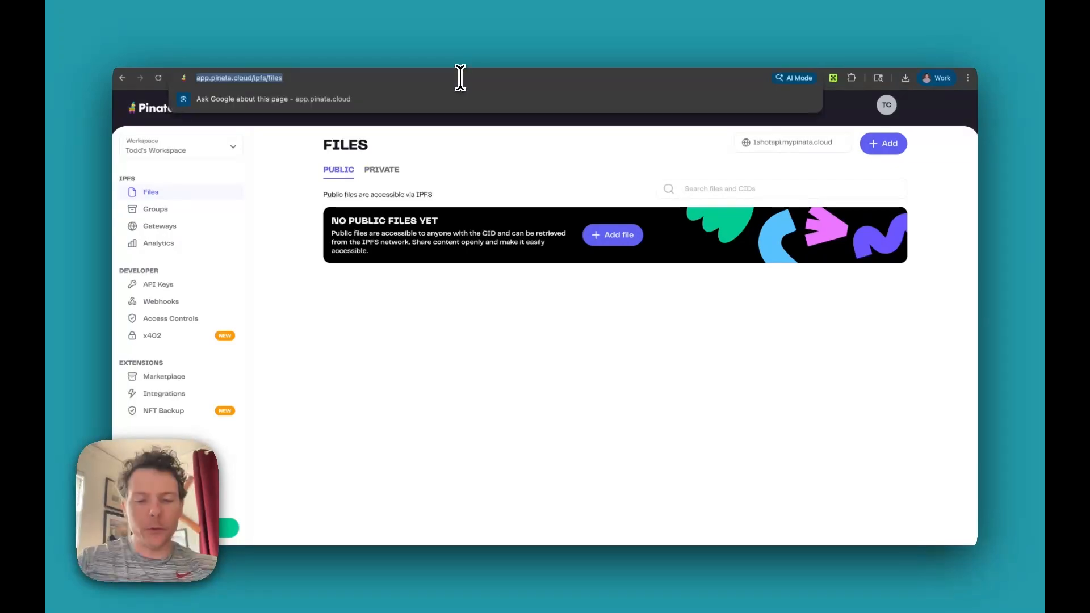
pyautogui.write('pinata')
pyautogui.press('Return')
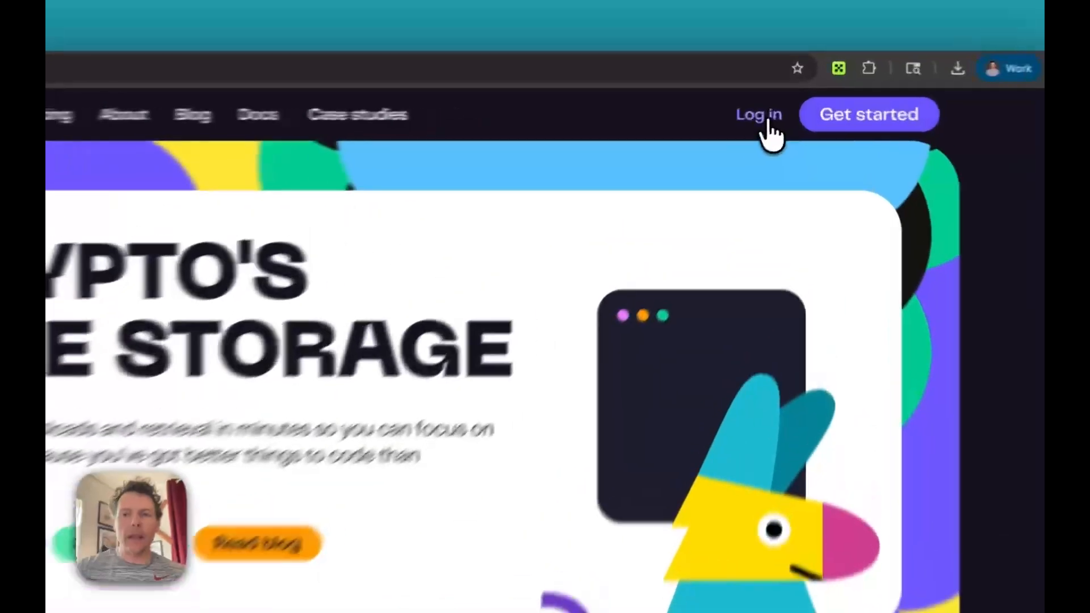
pyautogui.click(785, 106)
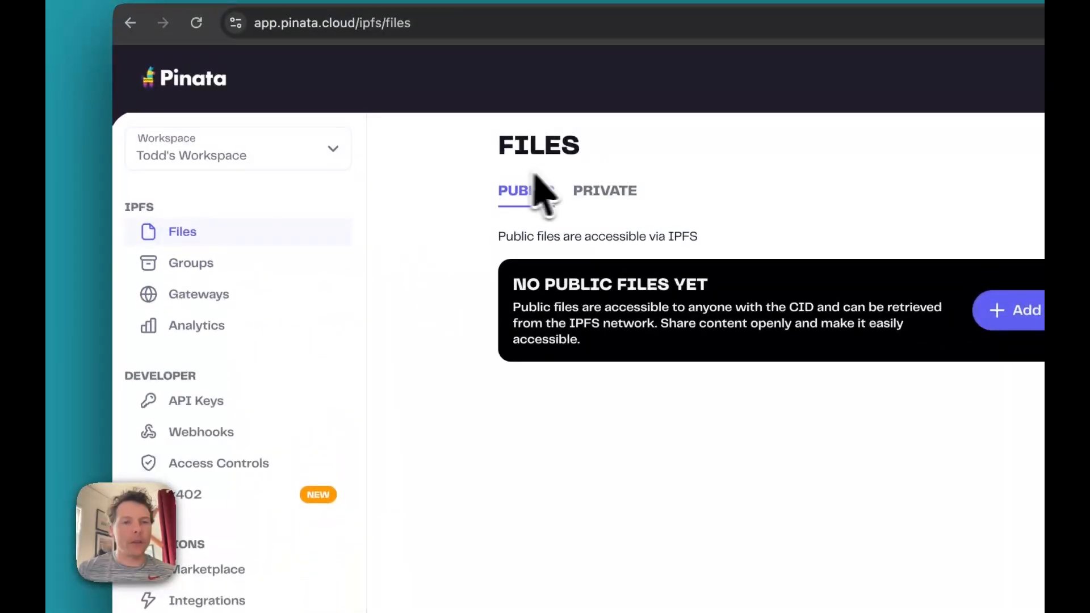
# - Compare the public and private file lists, then upload 1shot-replit-blog.md from the Desktop with the privacy setting Private
pyautogui.click(591, 194)
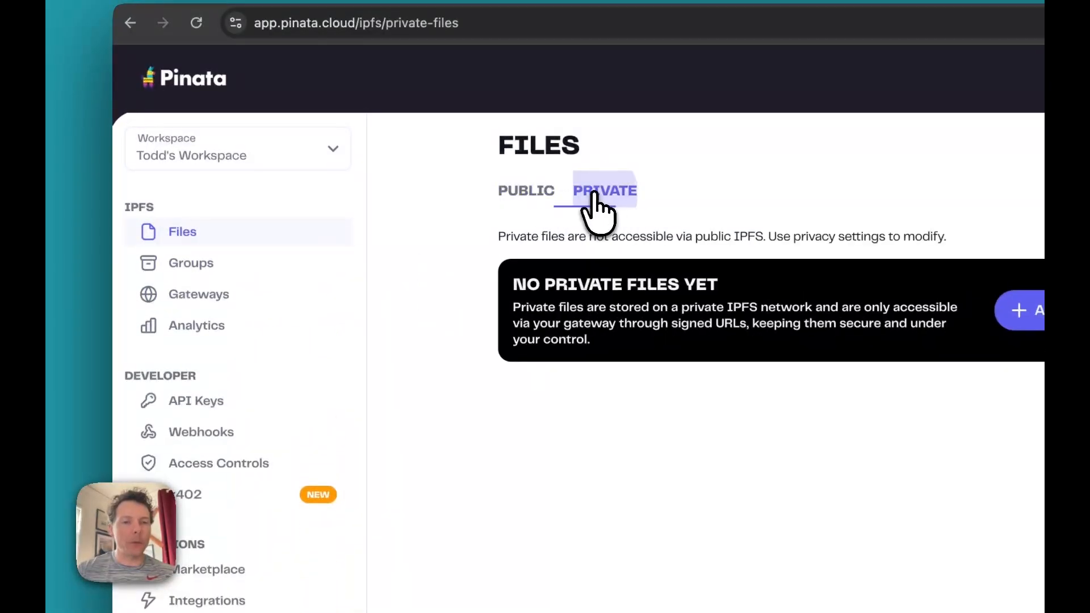
pyautogui.click(540, 195)
pyautogui.click(591, 197)
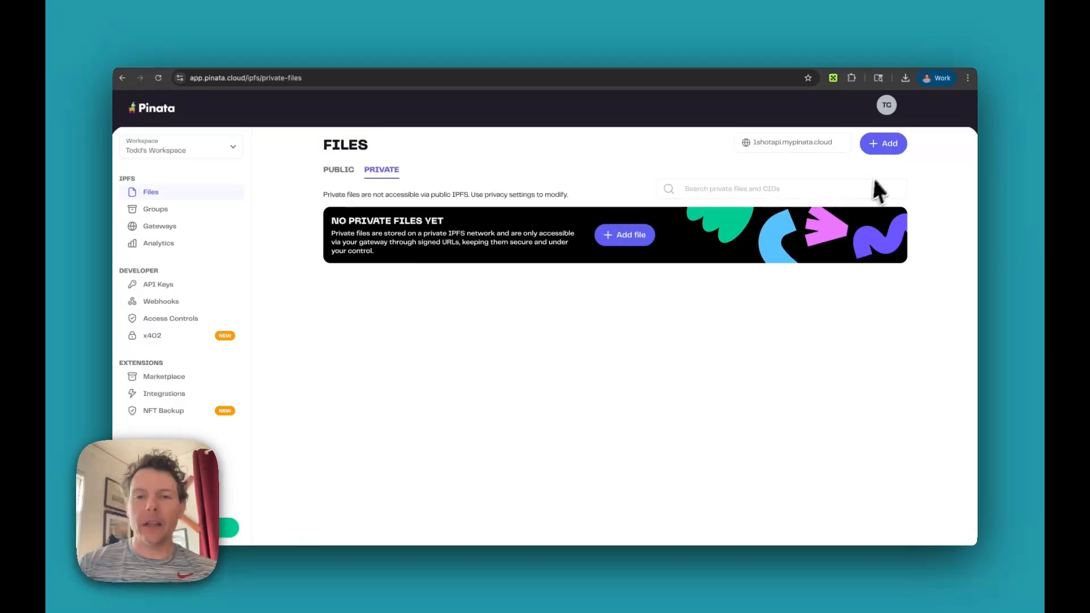
pyautogui.click(884, 148)
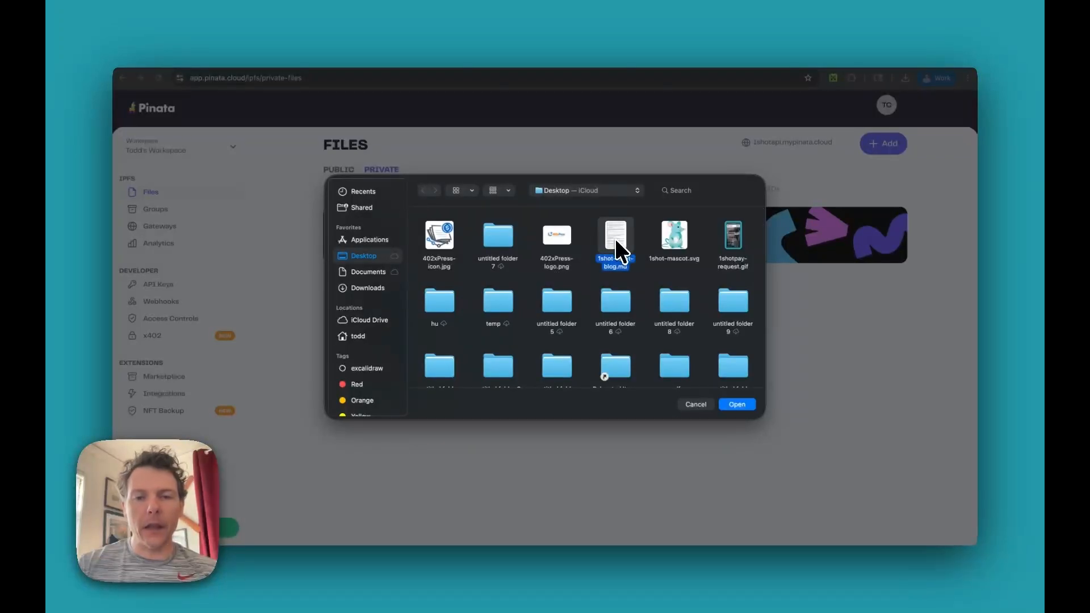
pyautogui.click(732, 405)
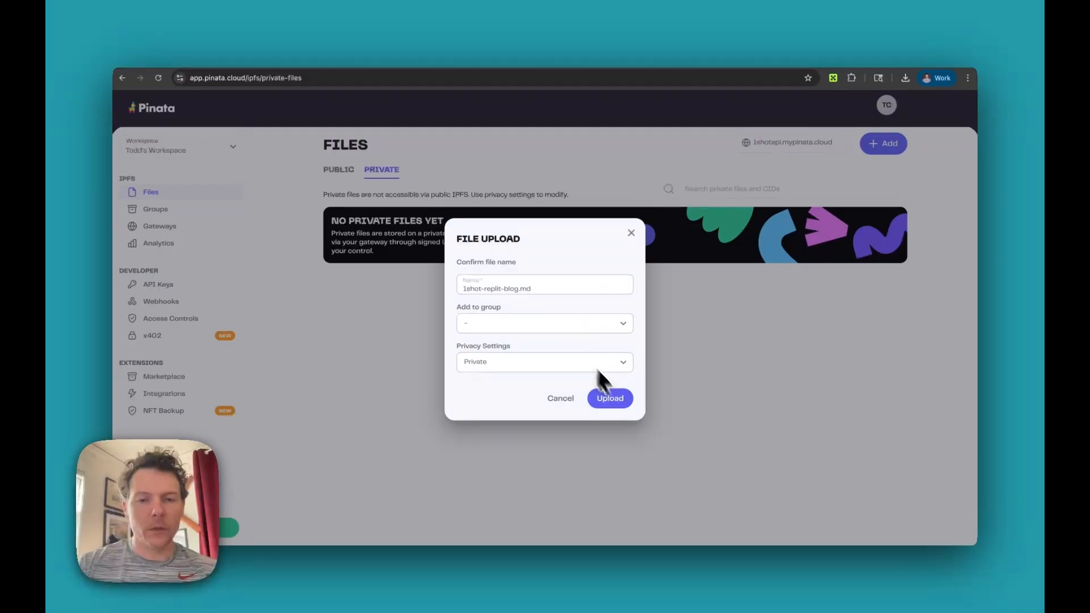
pyautogui.click(611, 399)
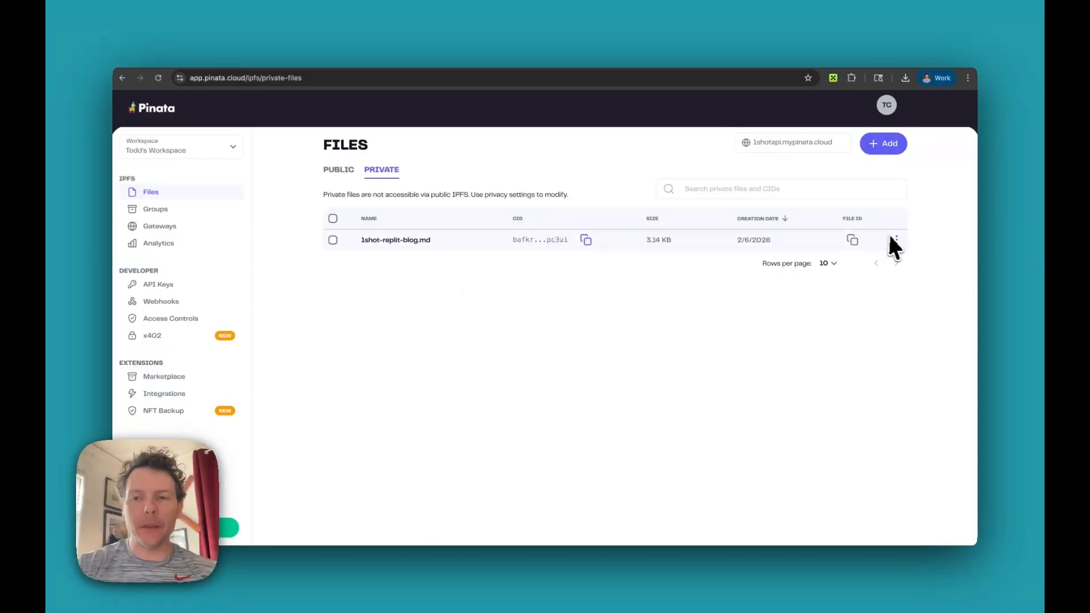
# - View the x402 payment options page and examine the plans in the account's billing settings
pyautogui.click(194, 338)
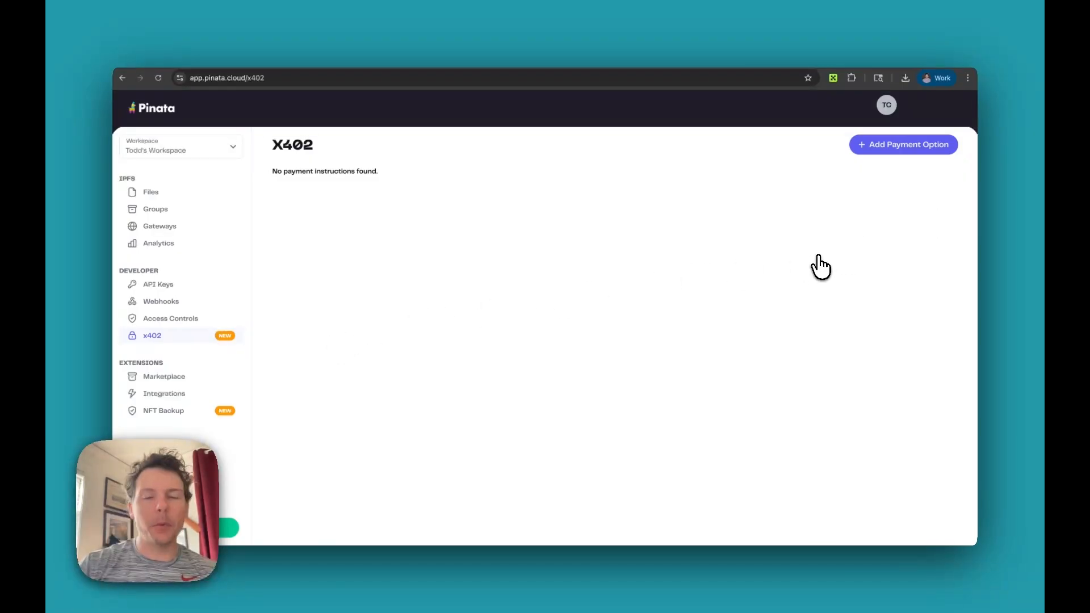
pyautogui.click(887, 108)
pyautogui.click(851, 271)
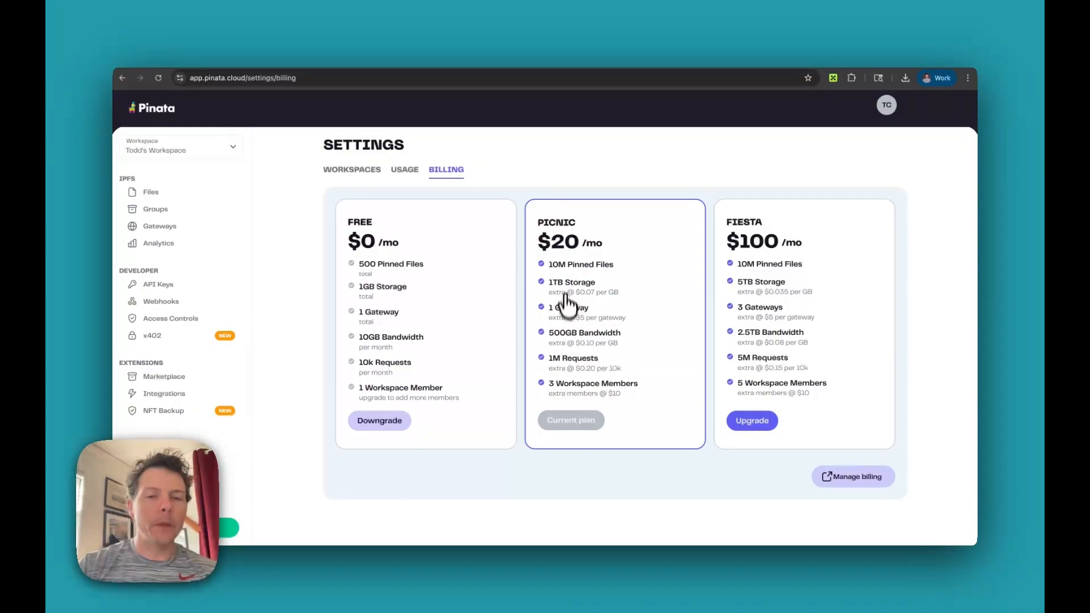
# - Start a new x402 payment instruction named "402xPress example" with the description "Simple blog"
pyautogui.click(159, 336)
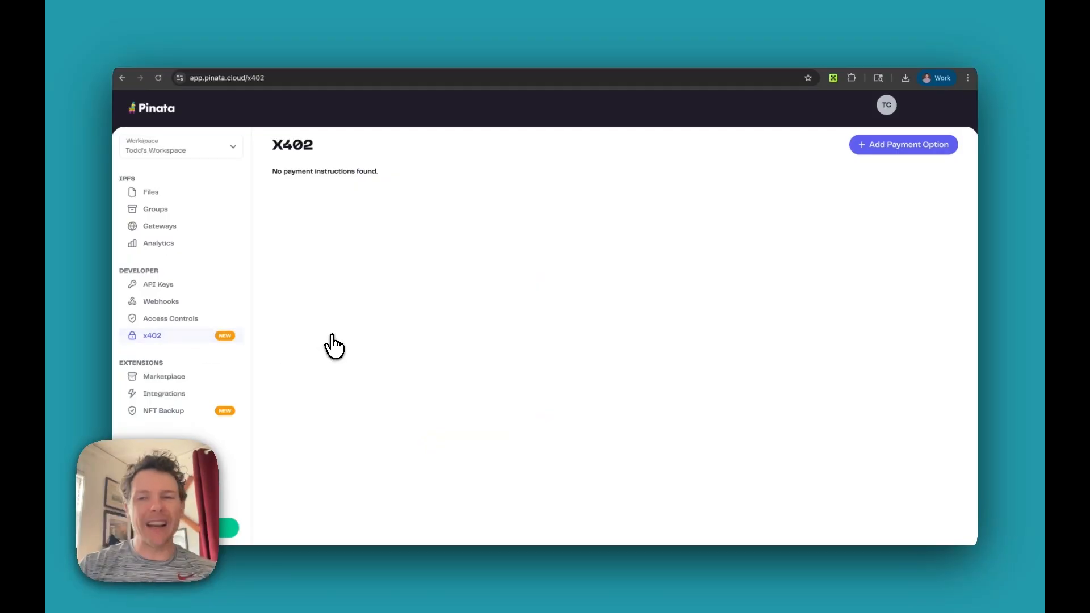
pyautogui.click(880, 150)
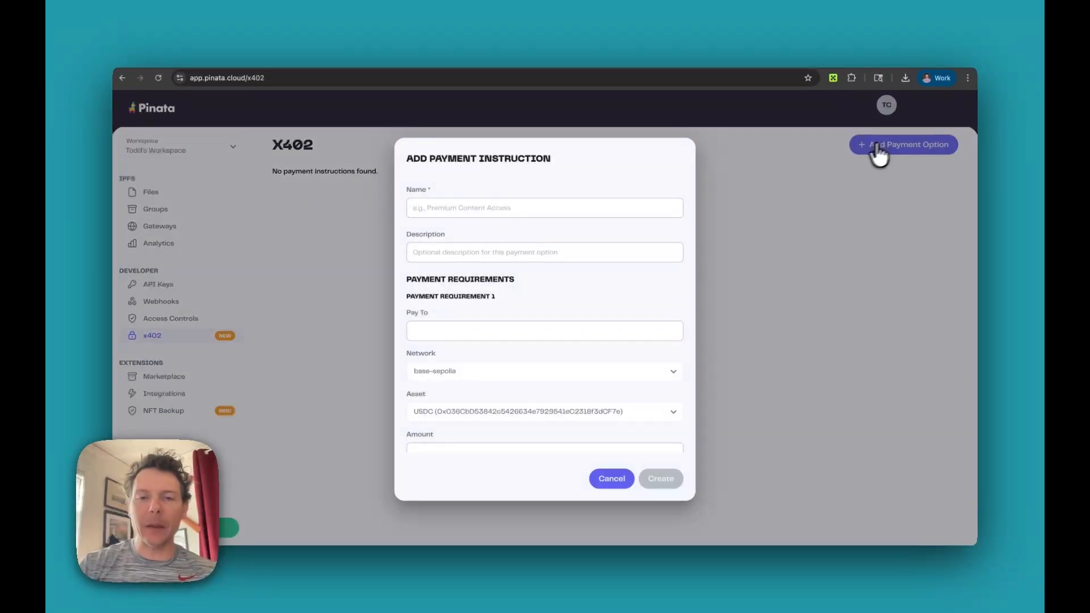
pyautogui.click(470, 209)
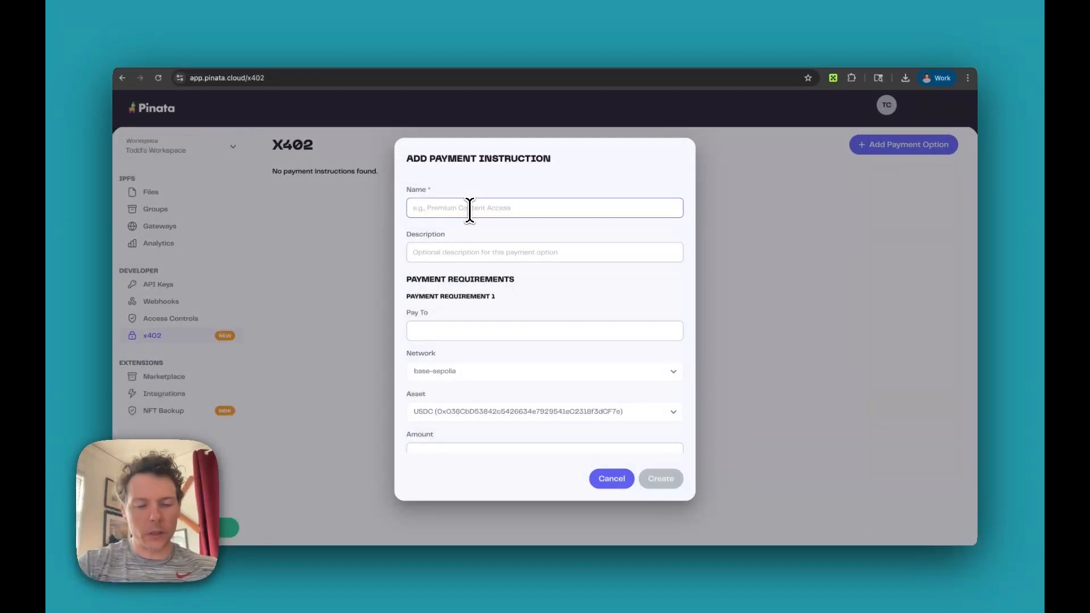
pyautogui.write('402xPress example')
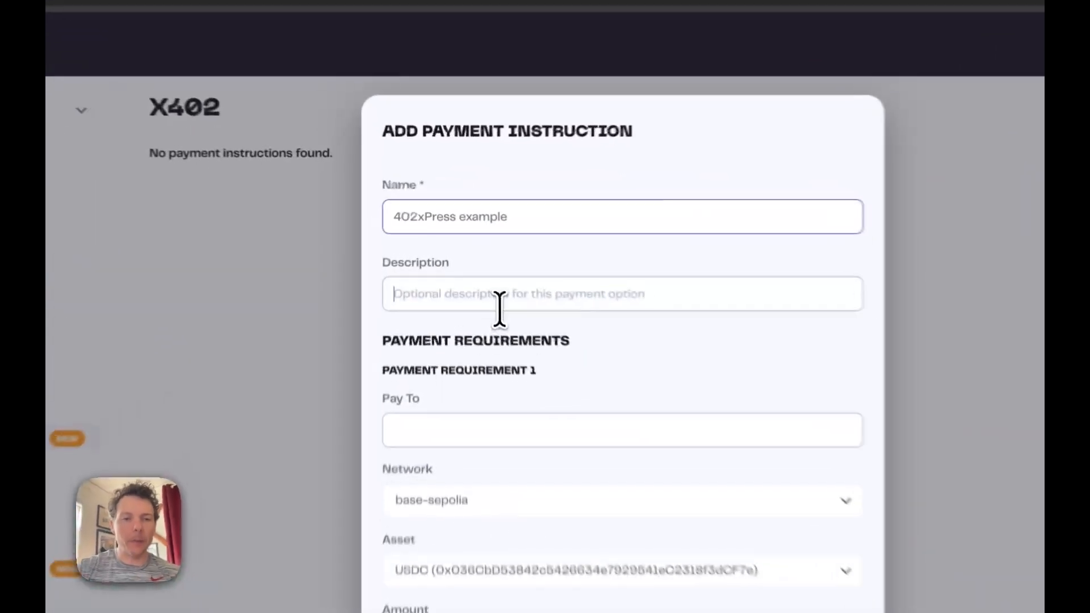
pyautogui.click(482, 253)
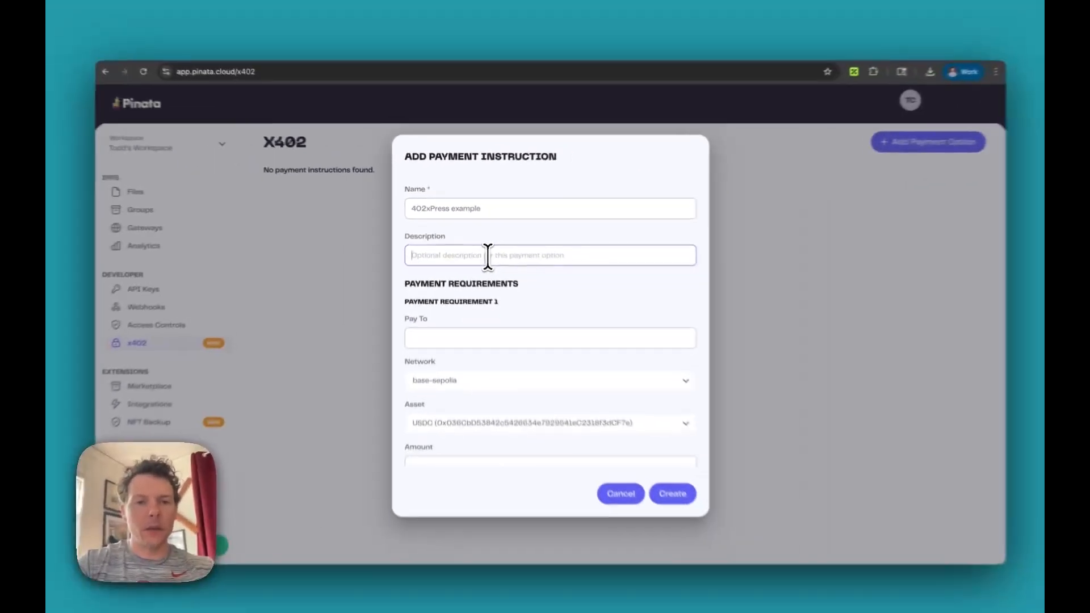
pyautogui.write('Simple blog')
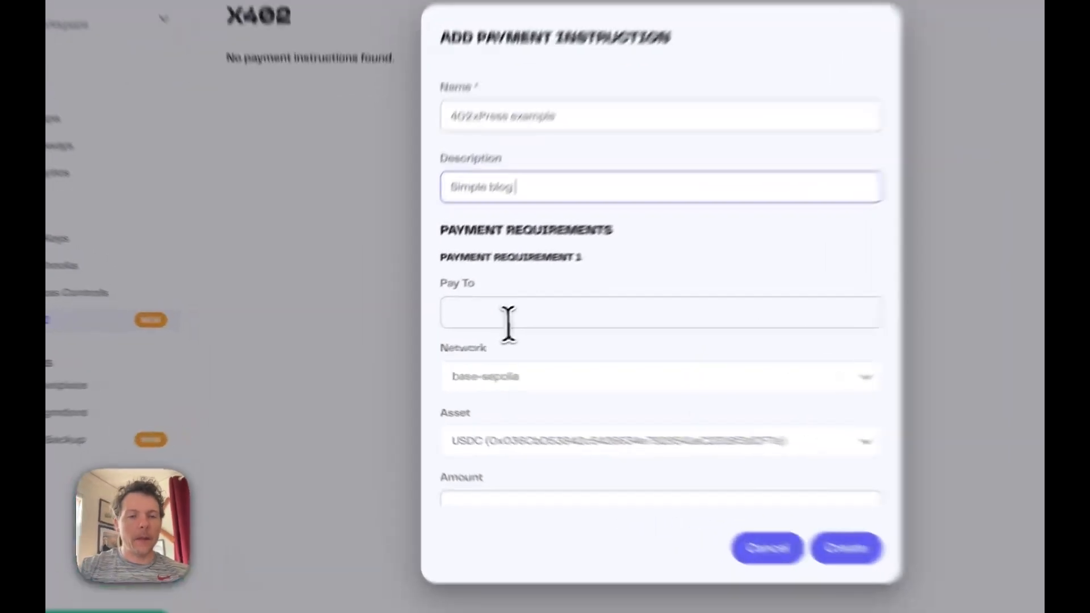
# - Copy the account address from 1ShotPay's advanced settings and paste it as the Pay To address in Pinata's payment instruction
pyautogui.click(448, 335)
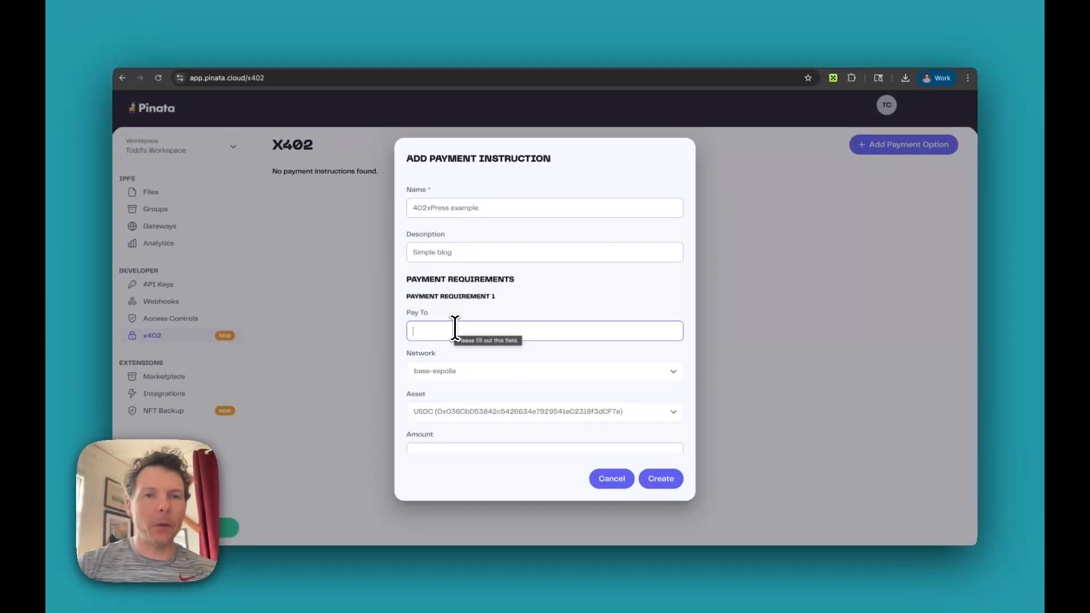
pyautogui.click(466, 55)
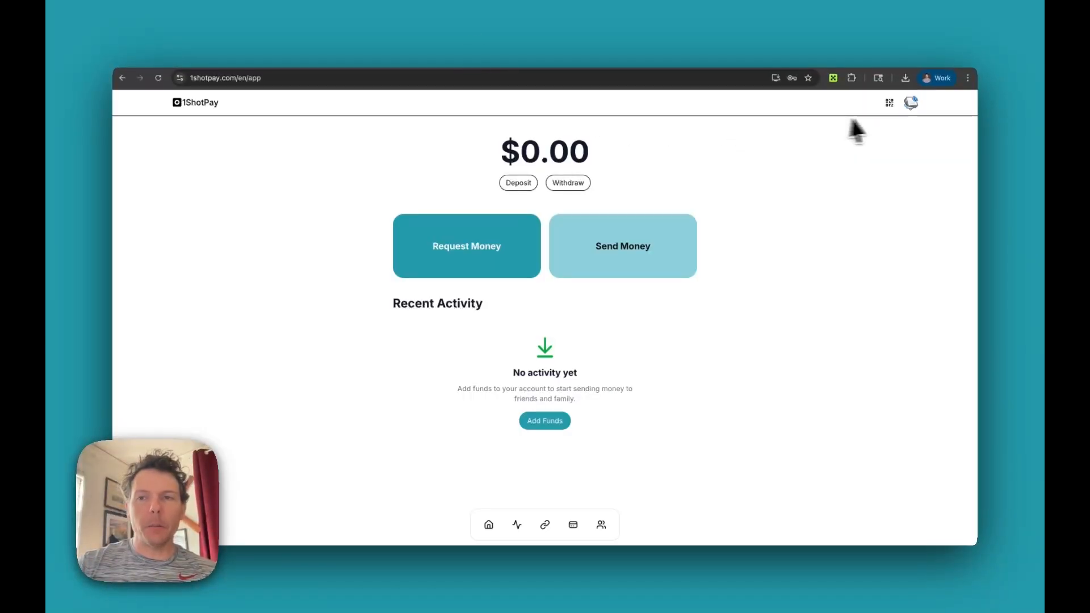
pyautogui.click(912, 102)
pyautogui.scroll(-1, 607, 362)
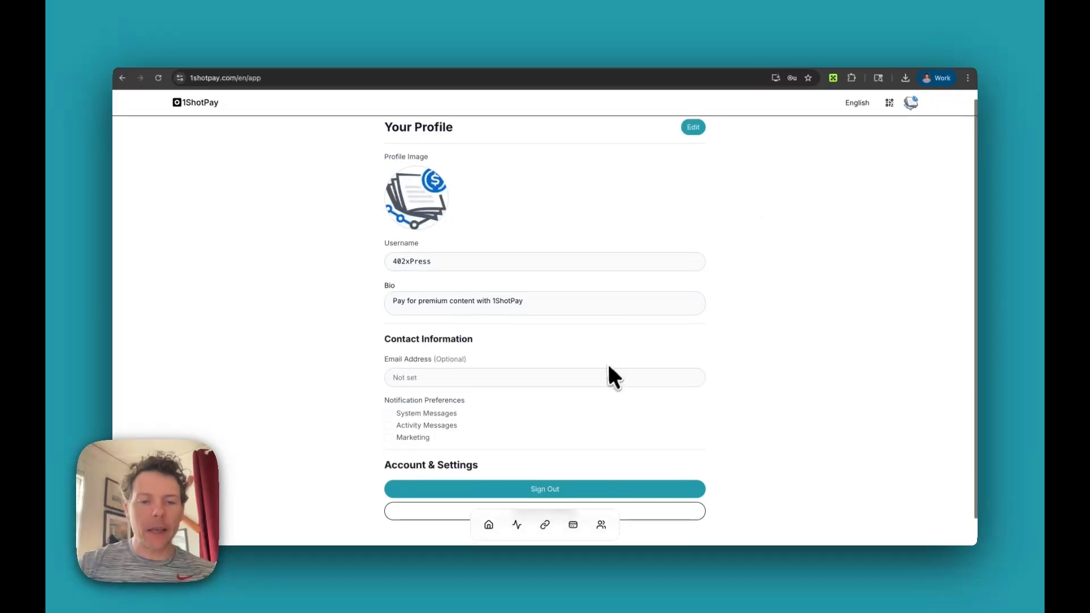
pyautogui.click(570, 480)
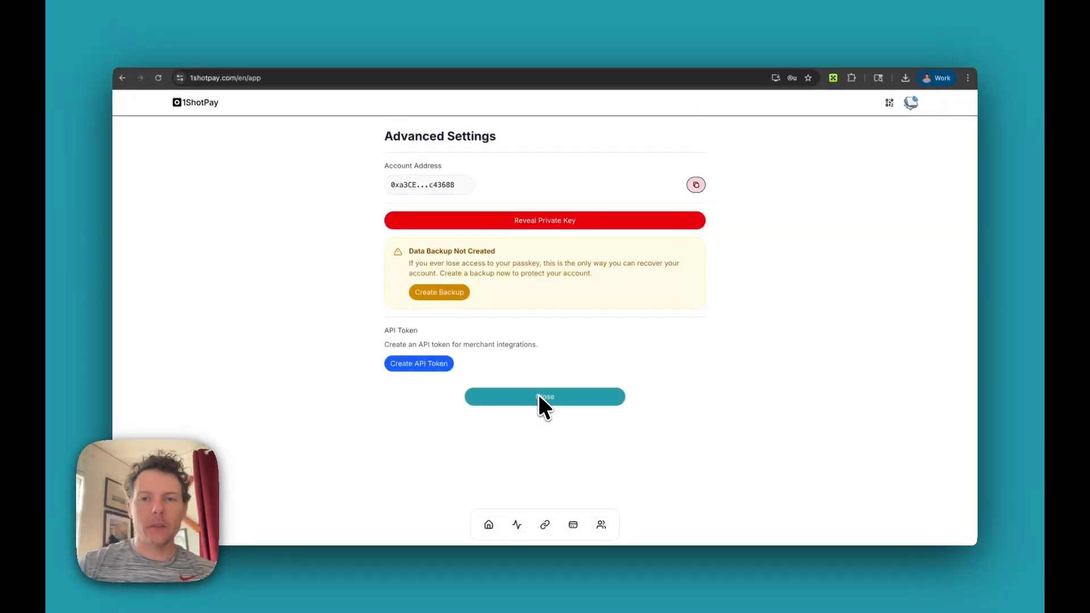
pyautogui.click(695, 186)
pyautogui.click(551, 60)
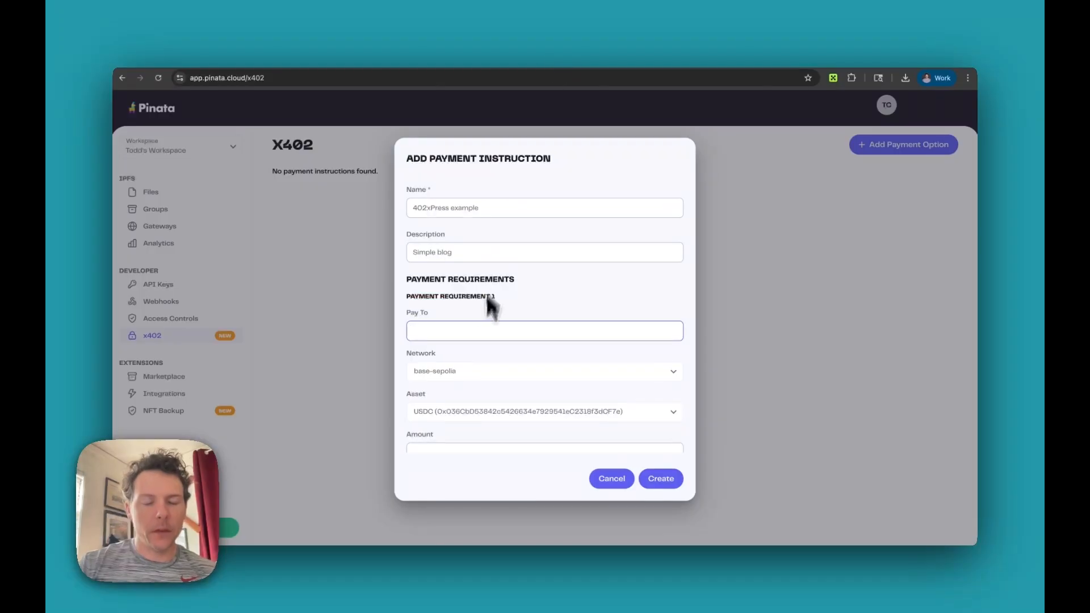
pyautogui.press('super+v')
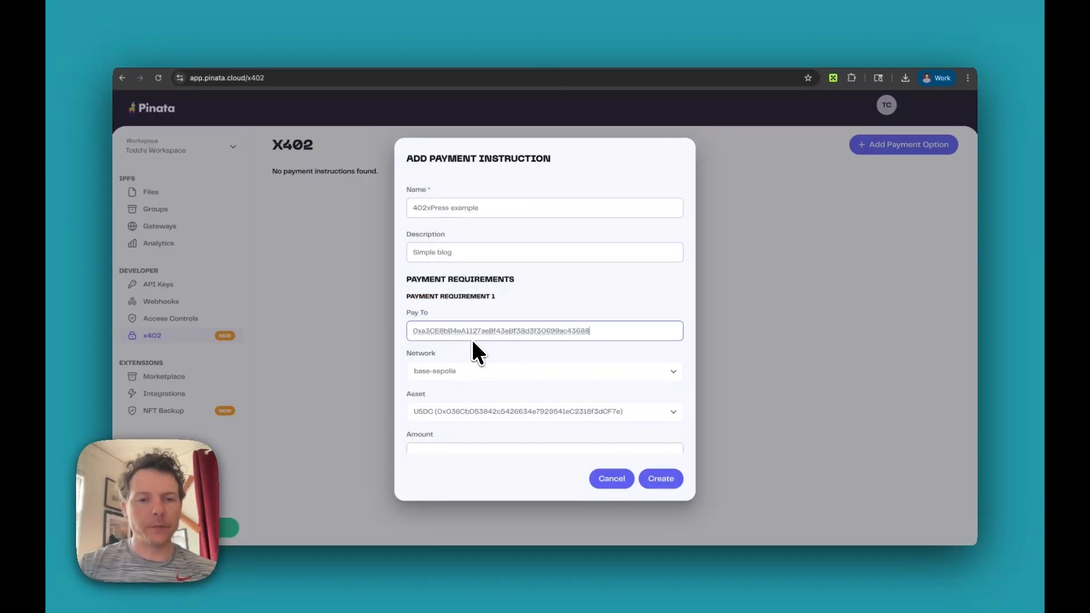
# - Set the payment requirement's network to base and its amount to 10000 USDC units, then create the payment instruction
pyautogui.click(482, 371)
pyautogui.click(477, 392)
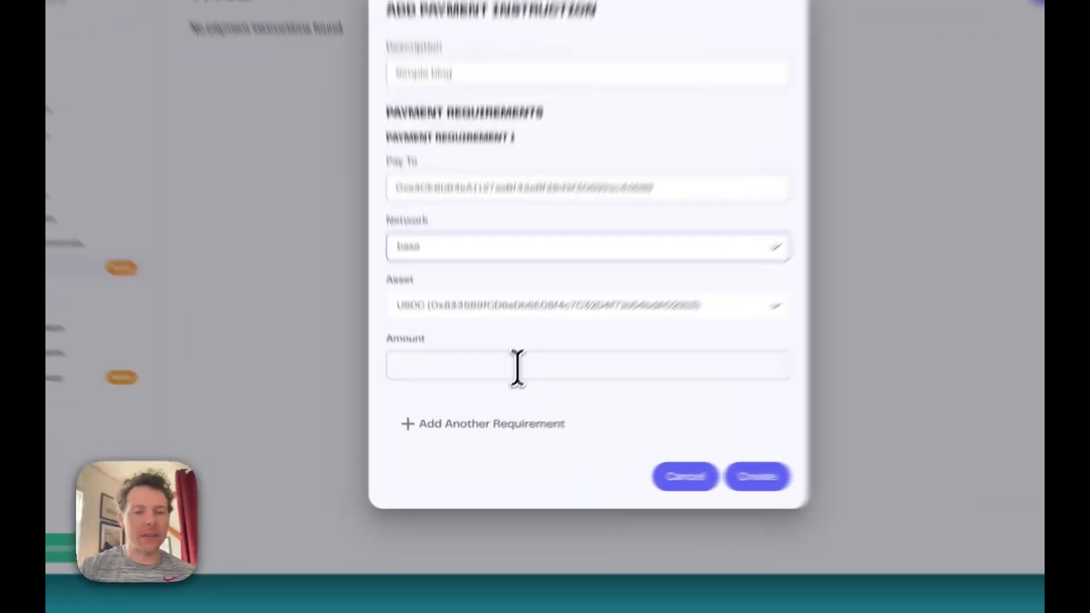
pyautogui.click(497, 404)
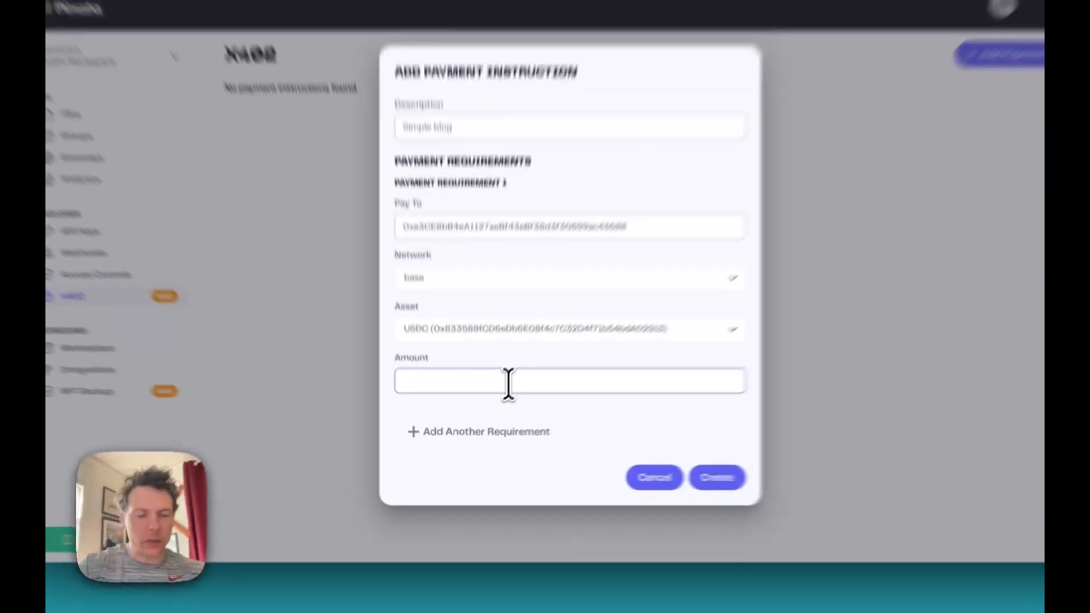
pyautogui.write('100')
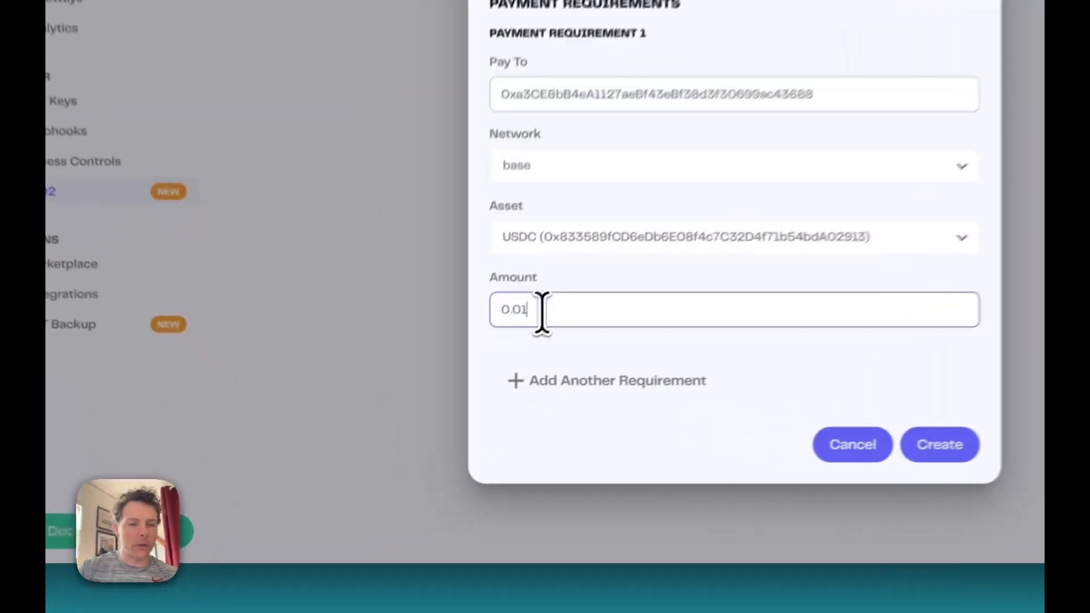
pyautogui.moveTo(437, 404); pyautogui.dragTo(408, 403)
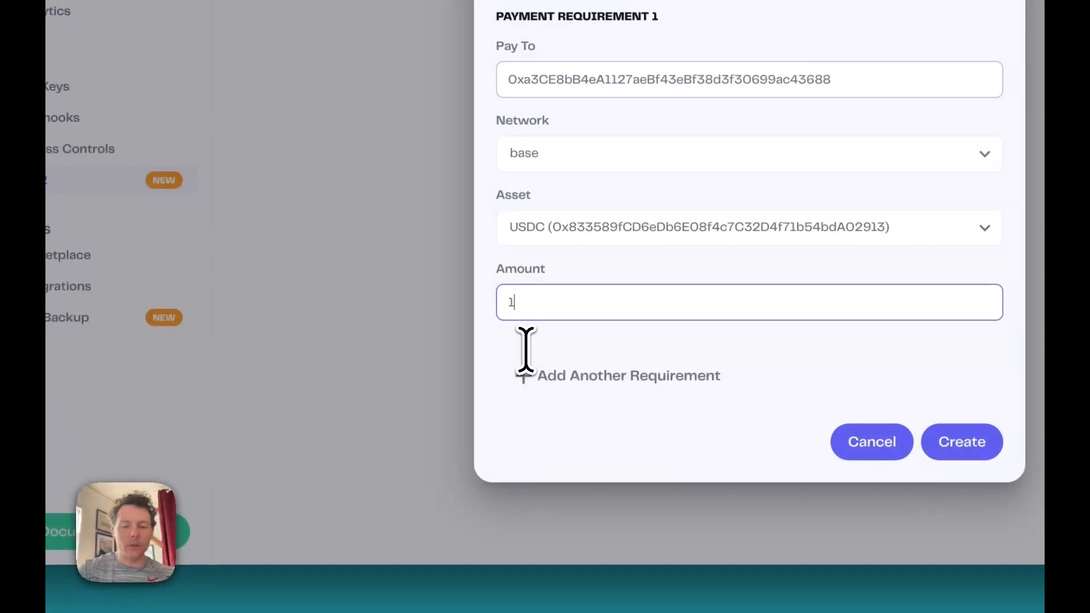
pyautogui.write('10000')
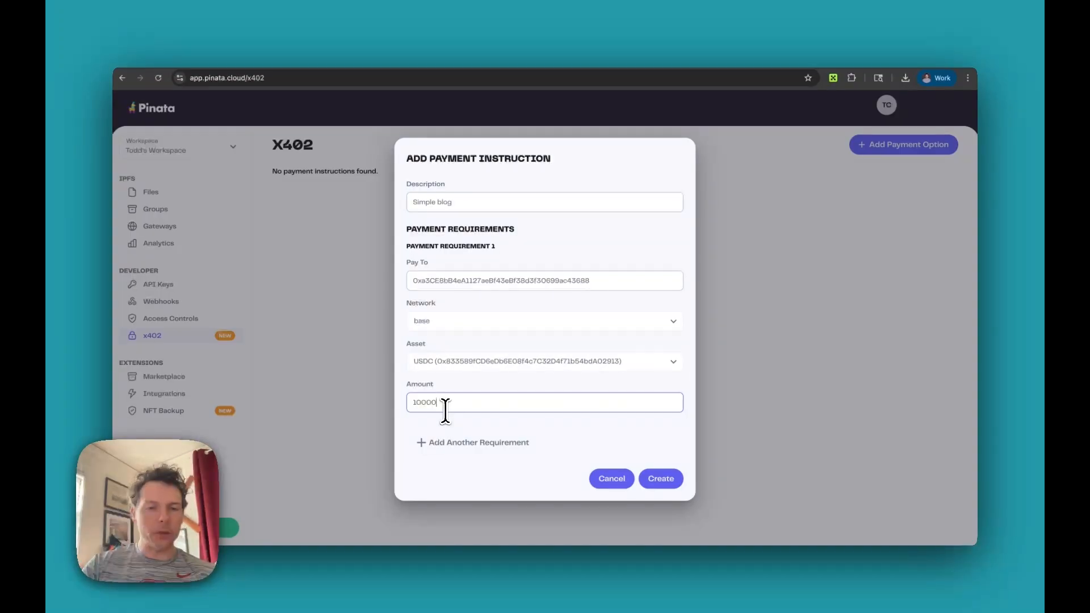
pyautogui.scroll(2, 511, 409)
pyautogui.scroll(-2, 513, 402)
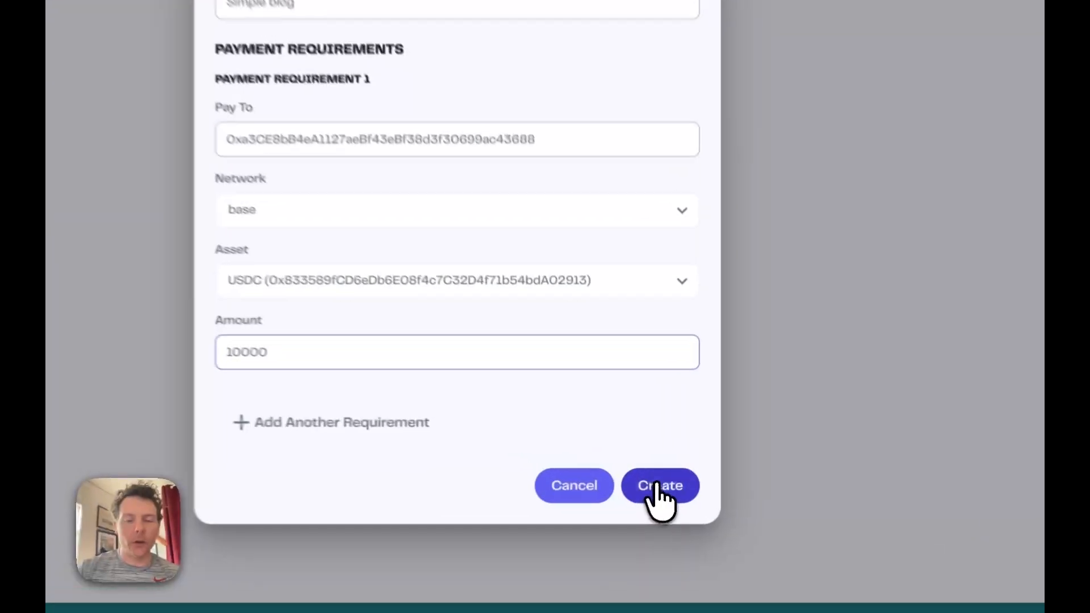
pyautogui.click(659, 478)
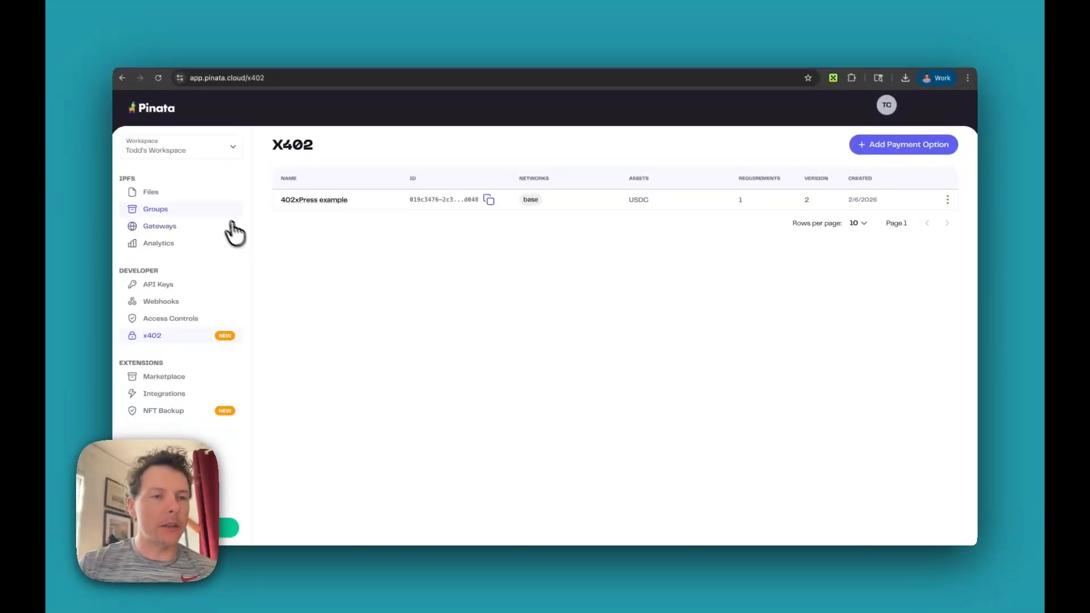
# - Attach the "402xPress example" payment instruction to the private file 1shot-replit-blog.md
pyautogui.click(197, 194)
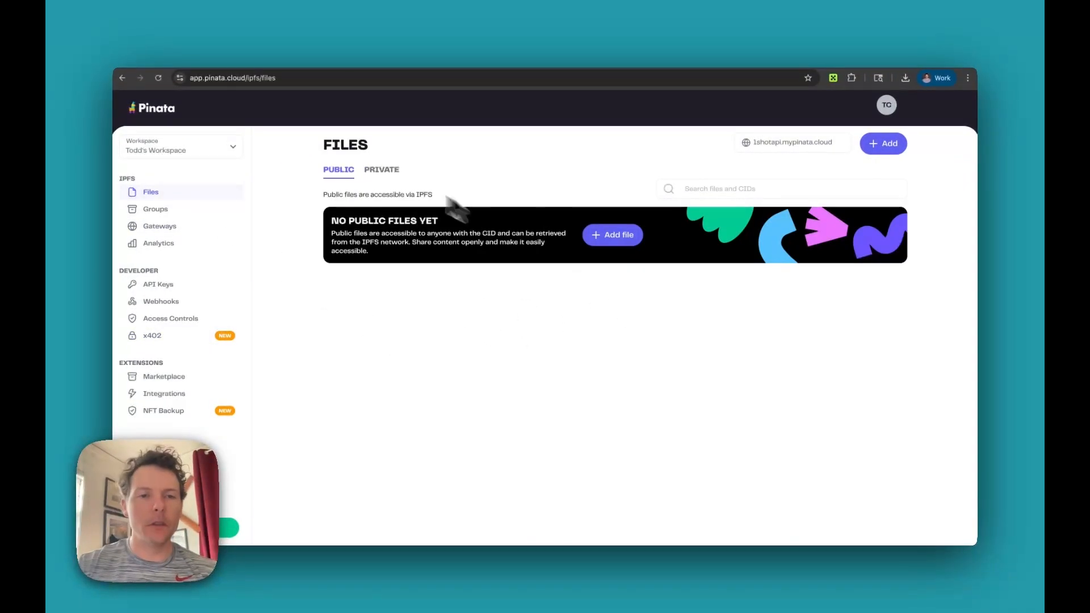
pyautogui.click(382, 171)
pyautogui.click(897, 241)
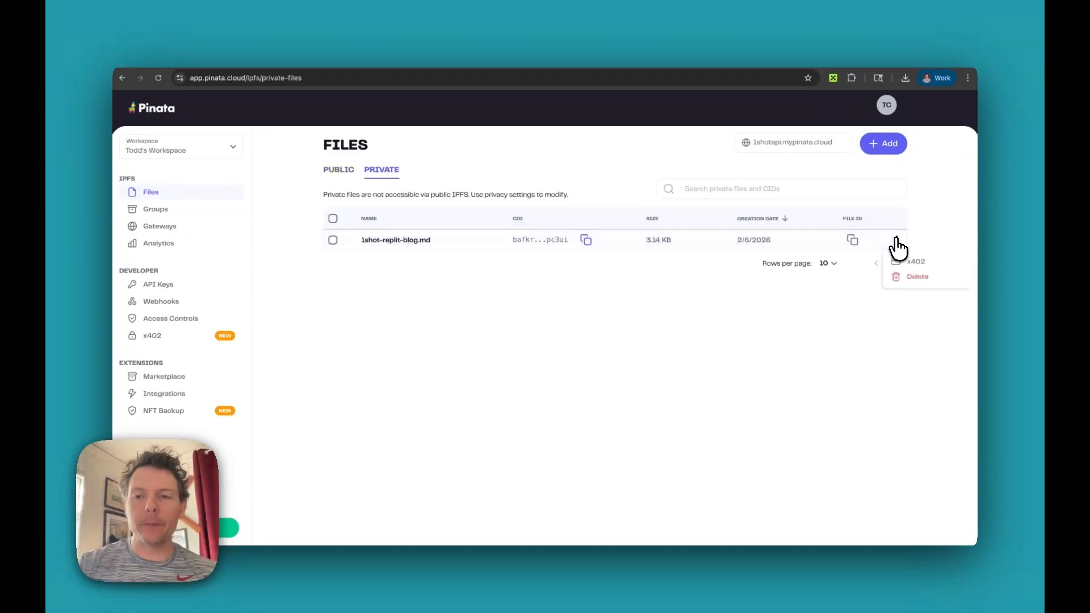
pyautogui.click(911, 262)
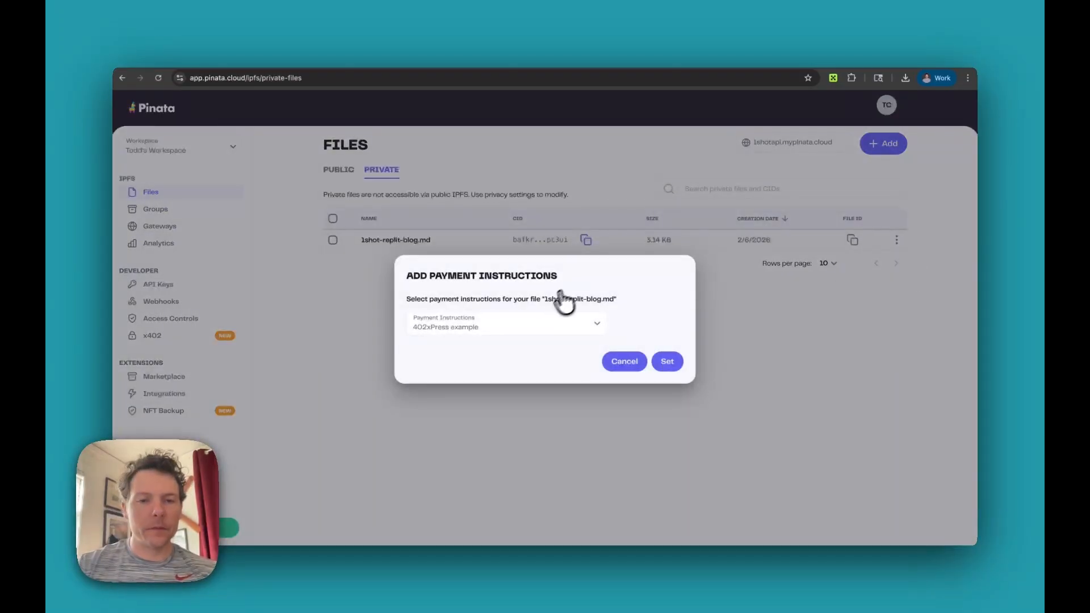
pyautogui.click(500, 325)
pyautogui.click(498, 325)
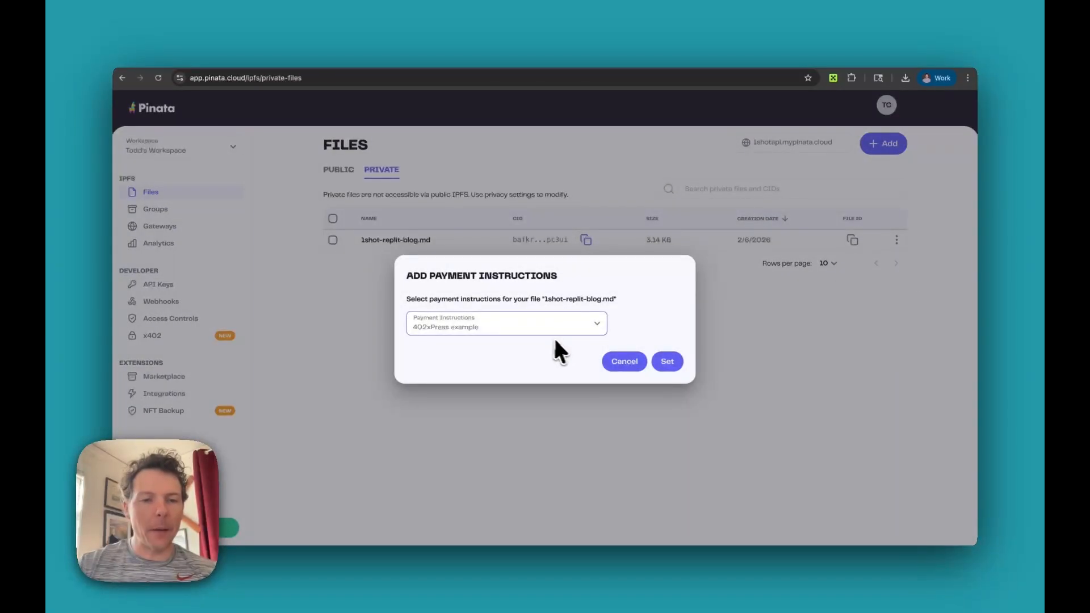
pyautogui.click(667, 362)
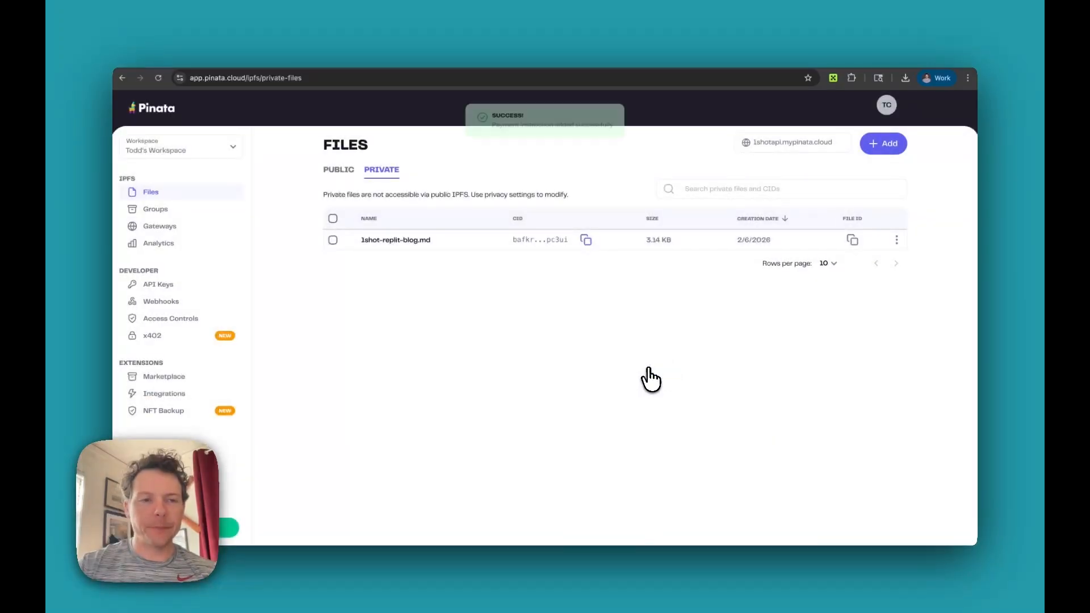
# - Copy the attached file's gateway link from the "402xPress example" payment instruction and open it in a new browser tab
pyautogui.click(206, 339)
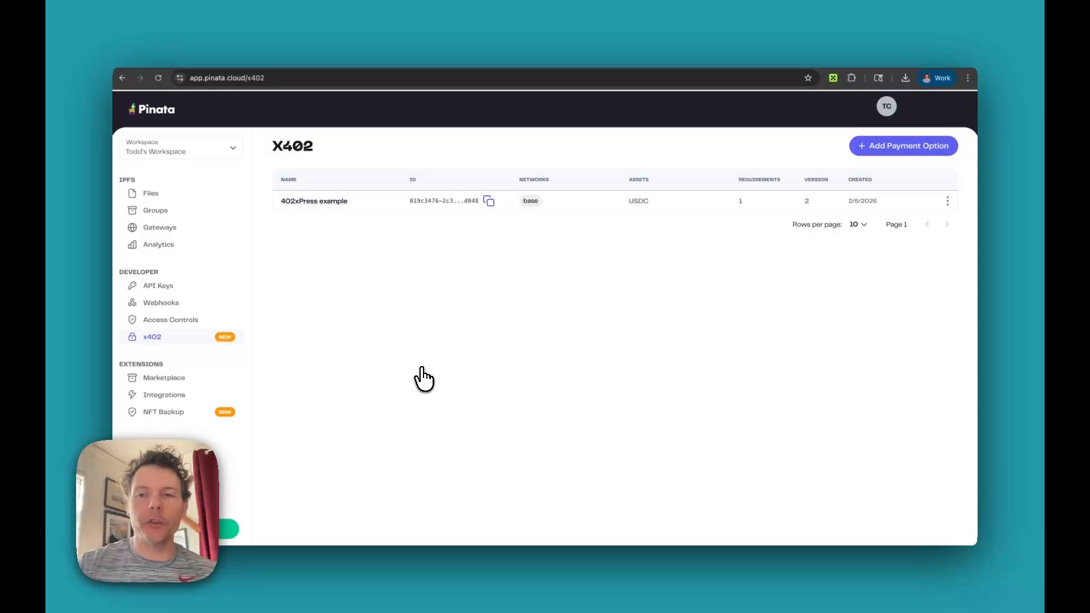
pyautogui.click(343, 205)
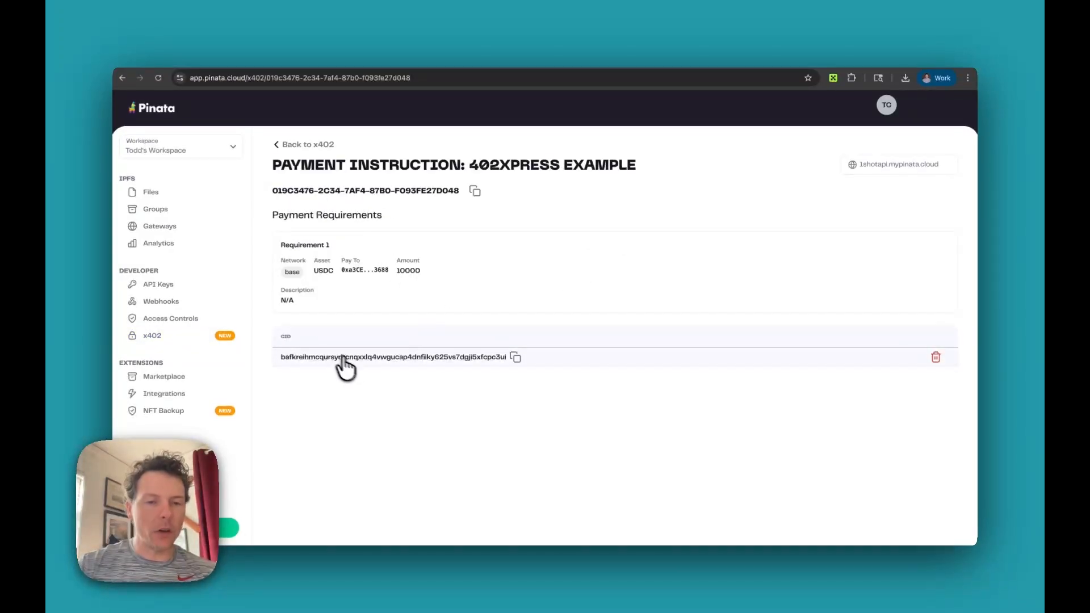
pyautogui.click(516, 363)
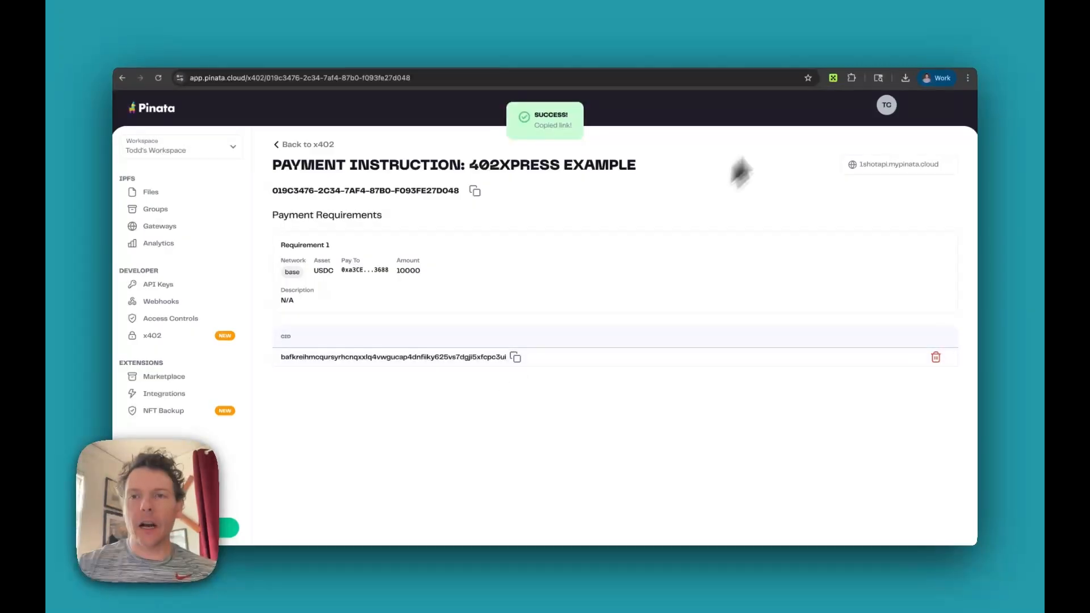
pyautogui.hotkey('ctrl', 't')
pyautogui.hotkey('ctrl', 'v')
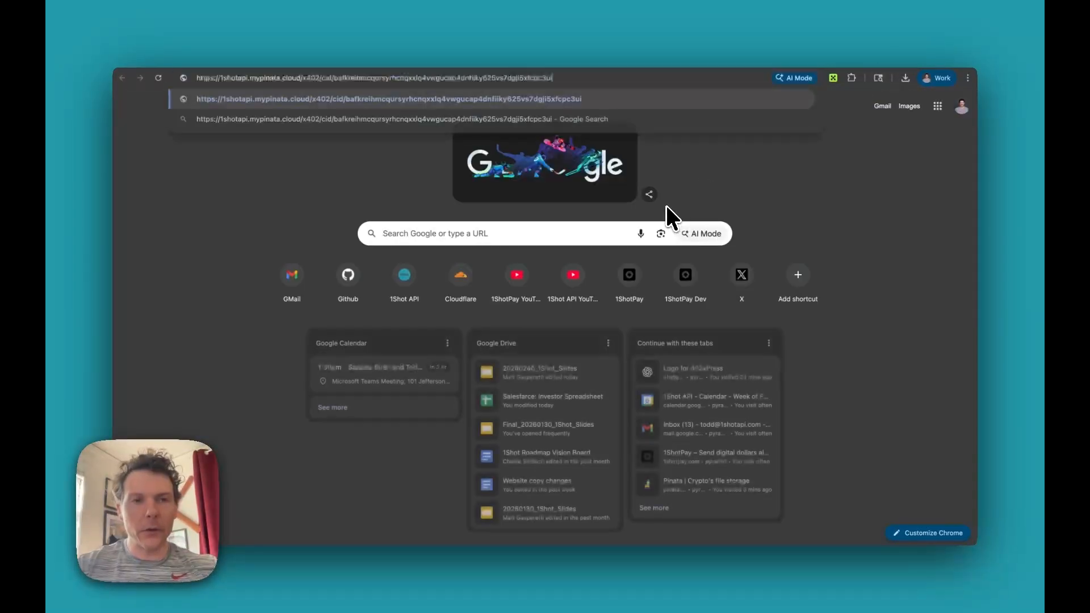
pyautogui.press('Return')
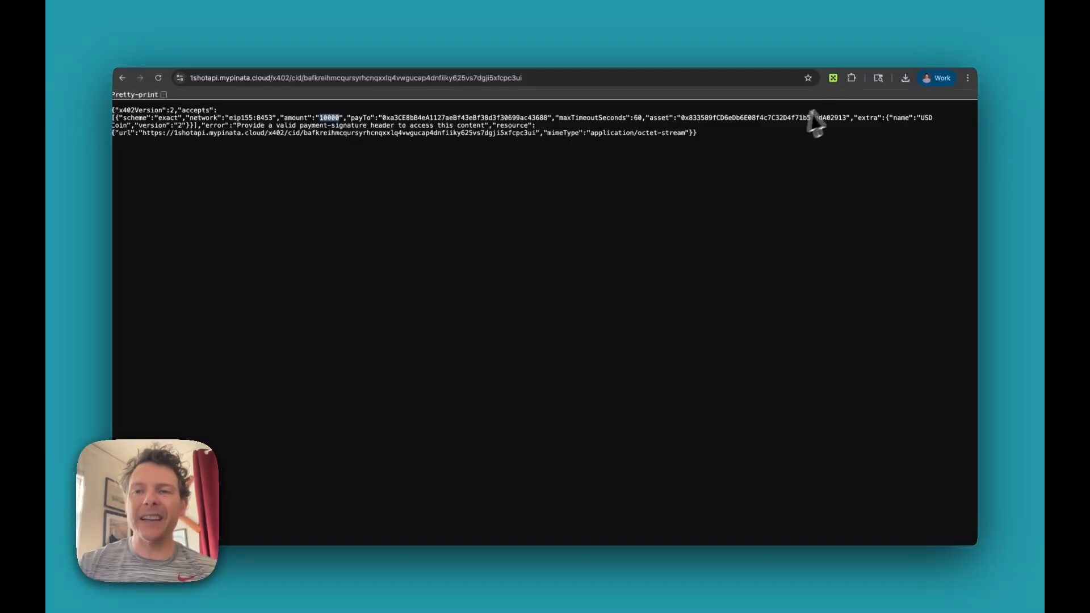
# - Open the x402 Monetization introduction in Pinata's documentation and examine its overview and the Example Workflow code
pyautogui.click(879, 57)
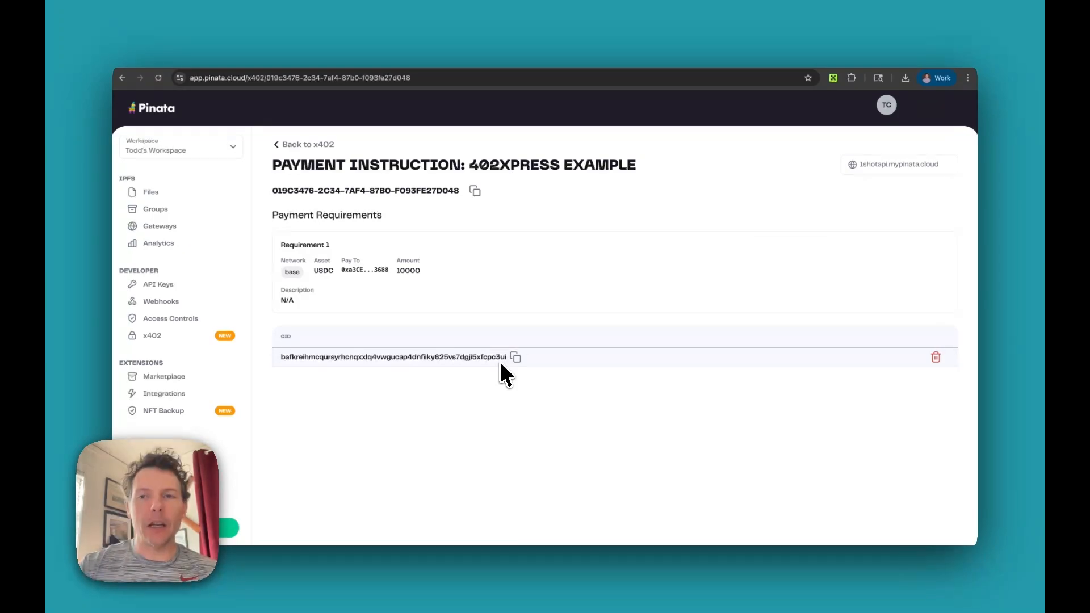
pyautogui.click(896, 58)
pyautogui.scroll(-5, 294, 311)
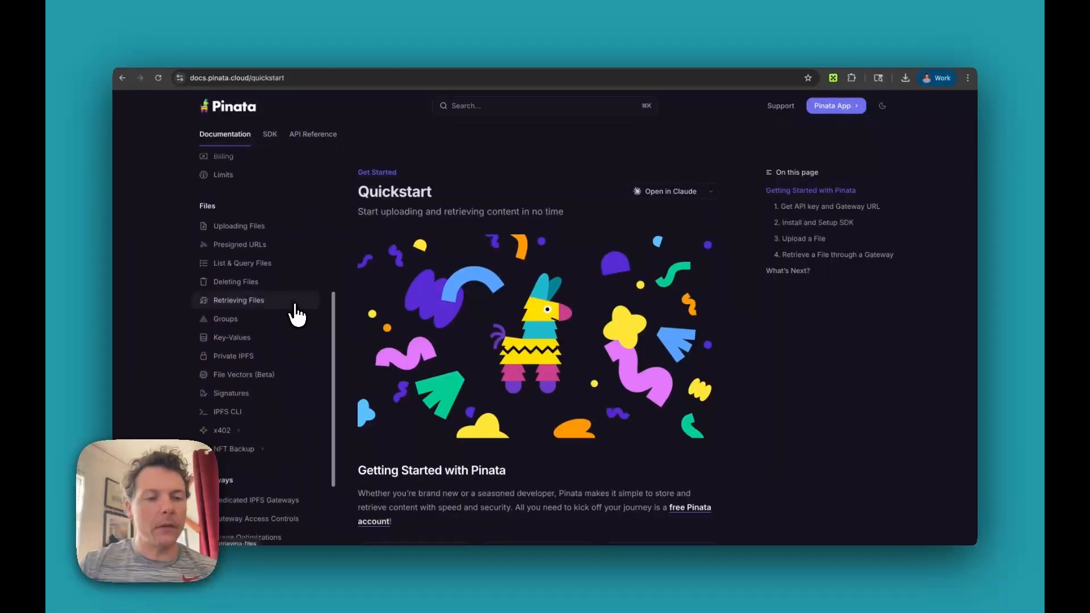
pyautogui.click(235, 330)
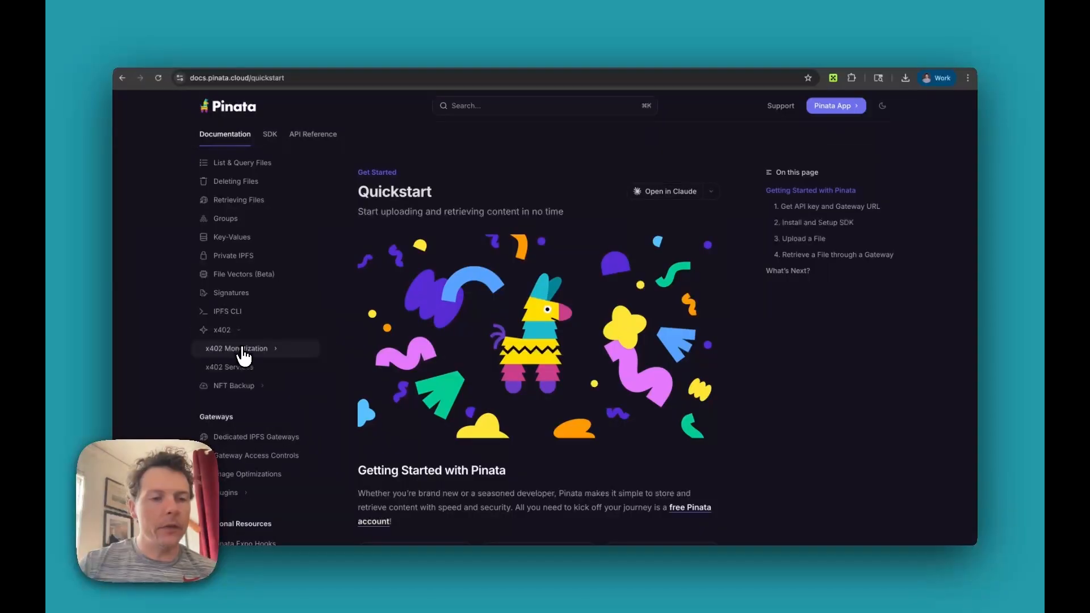
pyautogui.click(243, 349)
pyautogui.scroll(-2, 477, 355)
pyautogui.scroll(-8, 497, 359)
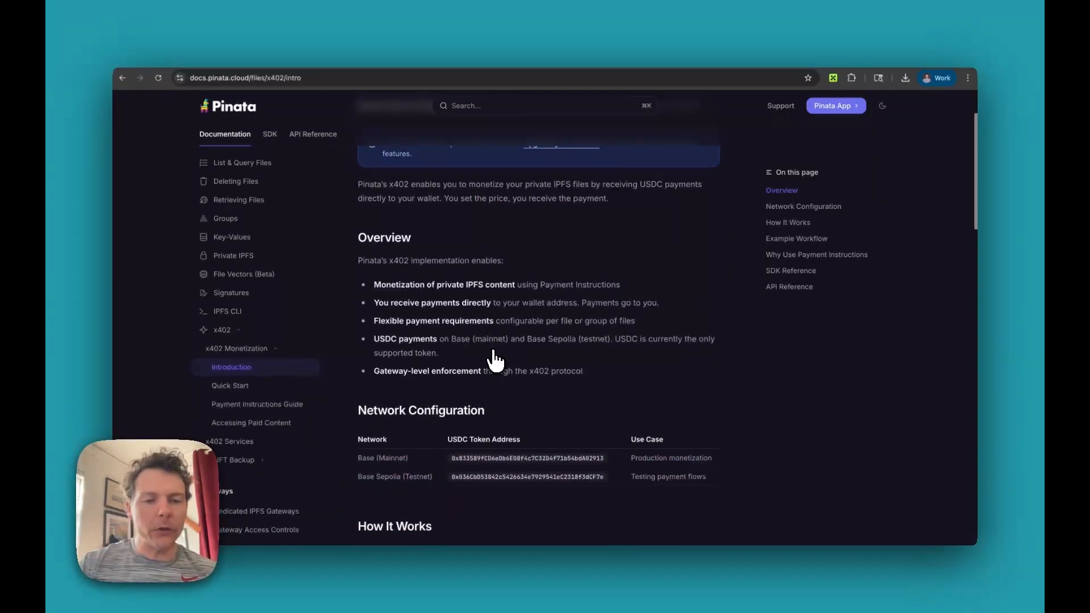
pyautogui.scroll(-5, 469, 374)
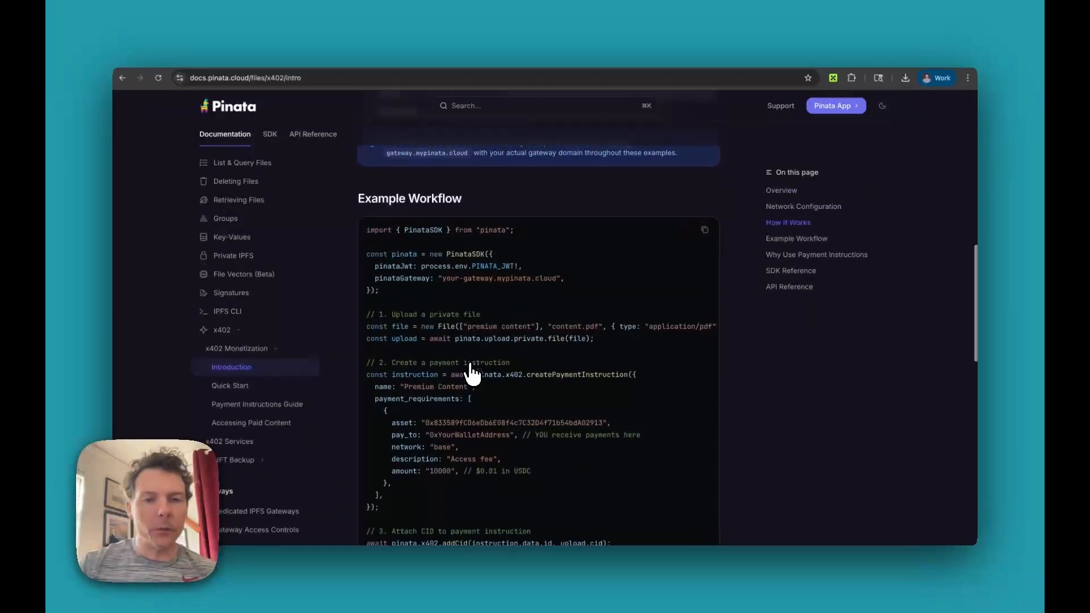
pyautogui.scroll(1, 471, 373)
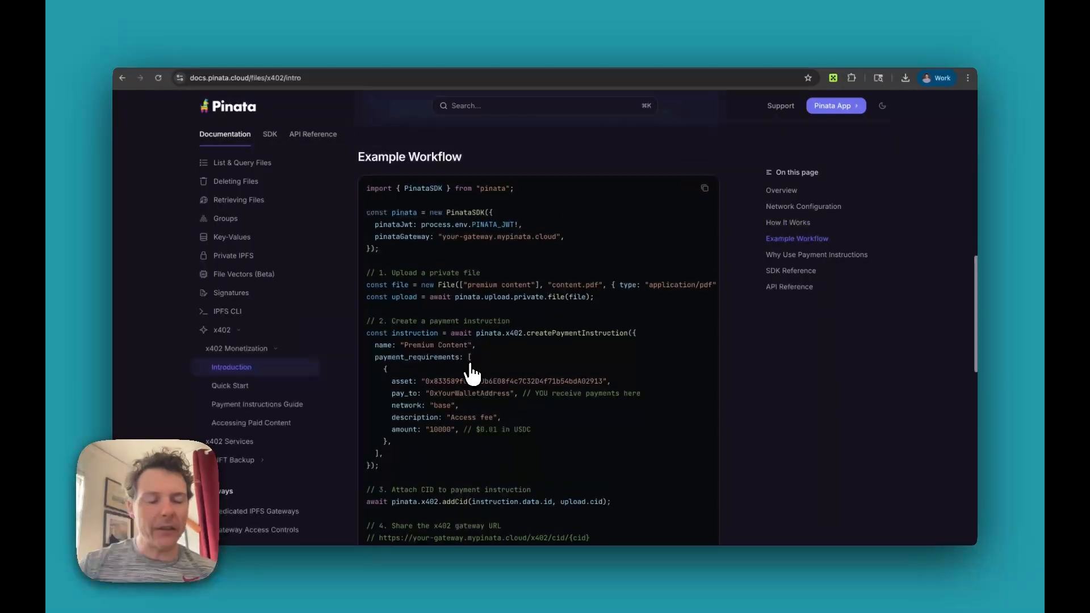
pyautogui.scroll(-3, 472, 373)
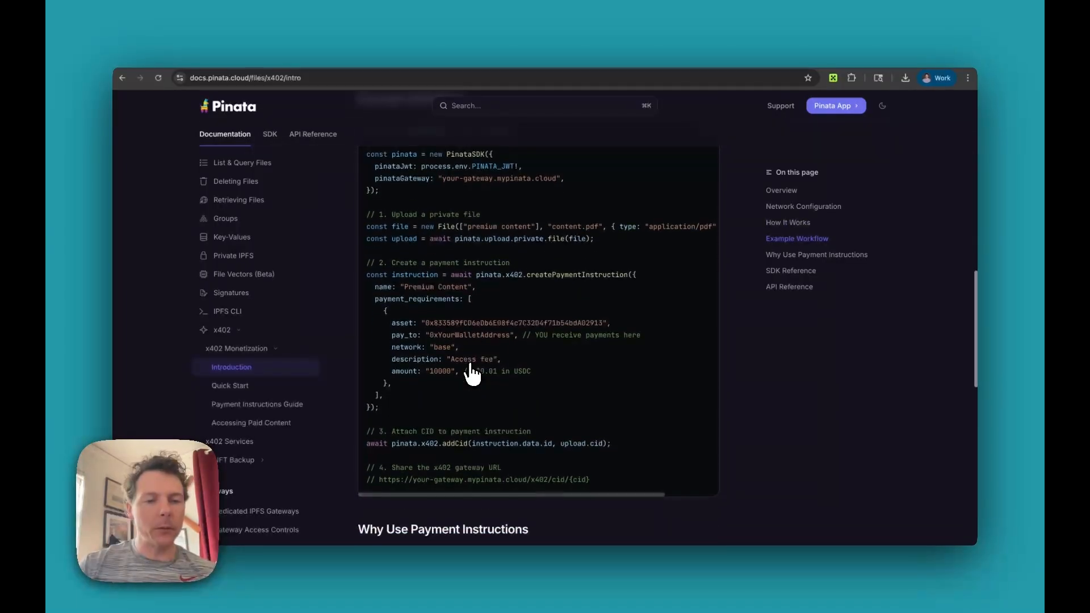
pyautogui.scroll(2, 471, 374)
pyautogui.scroll(2, 471, 374)
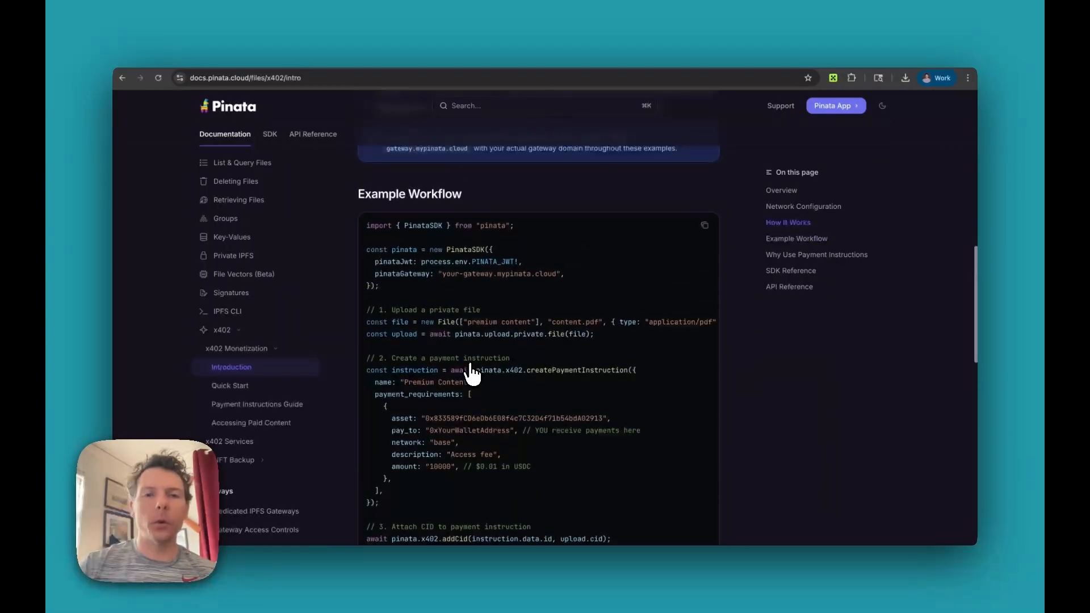
# - Switch to the 1ShotPay Client SDK Testbed and enter the copied Pinata x402 link as the GET resource request URL
pyautogui.click(505, 63)
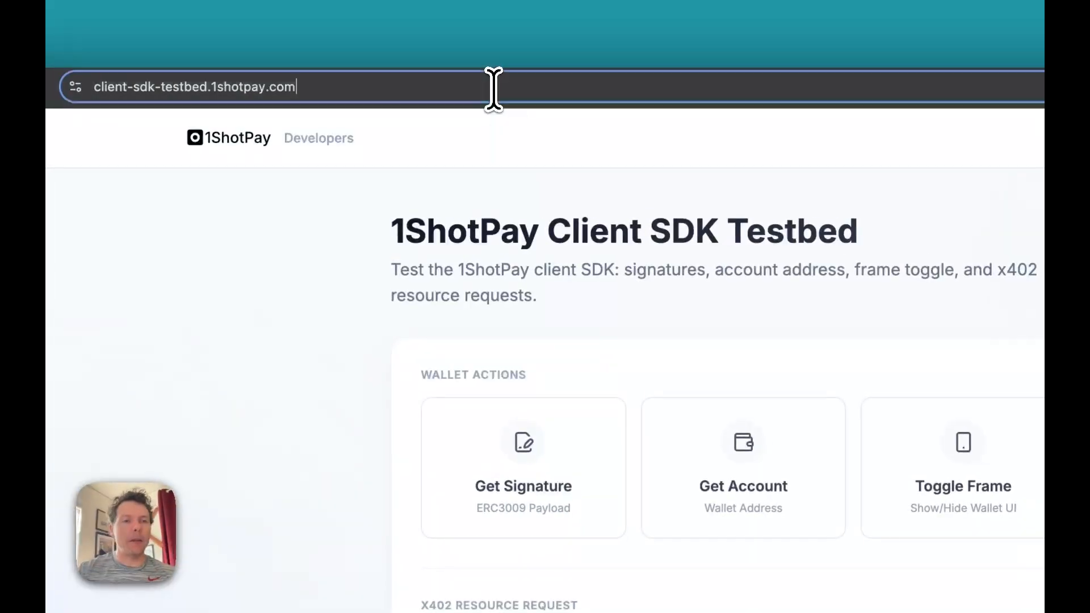
pyautogui.click(493, 90)
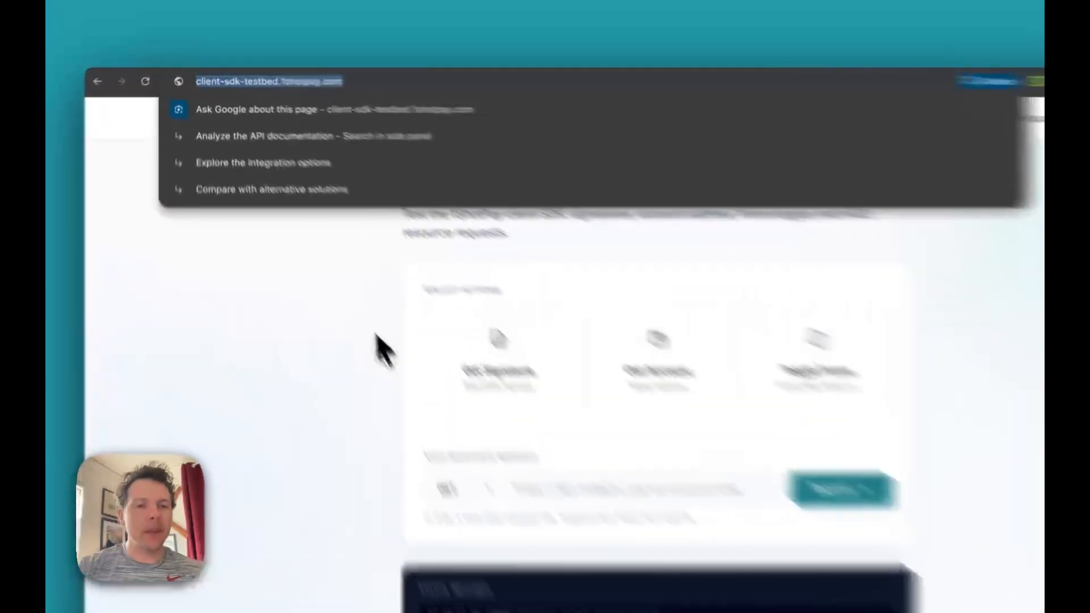
pyautogui.click(334, 277)
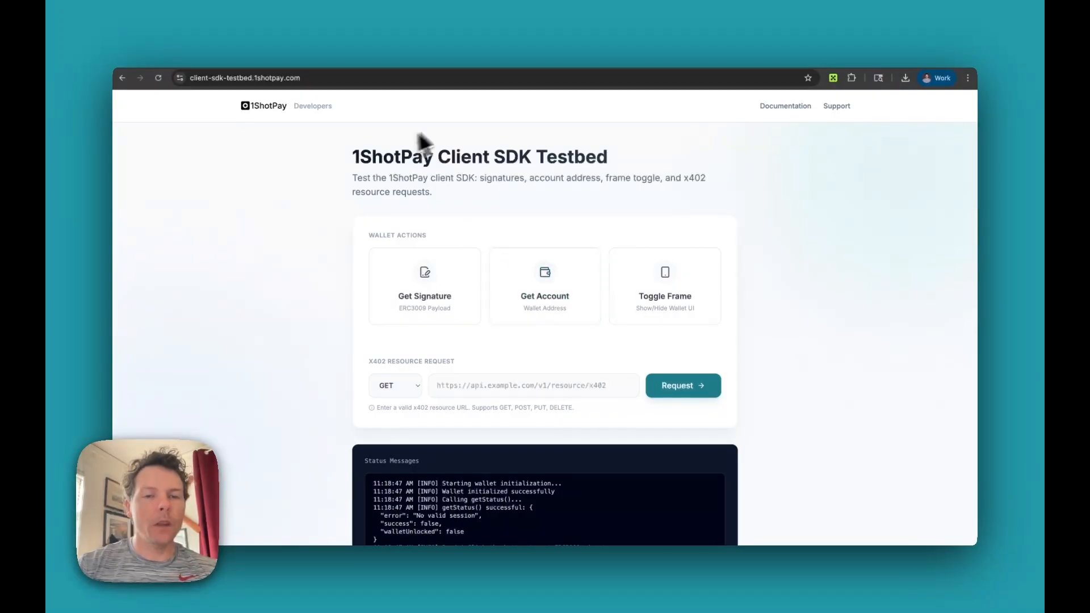
pyautogui.click(497, 385)
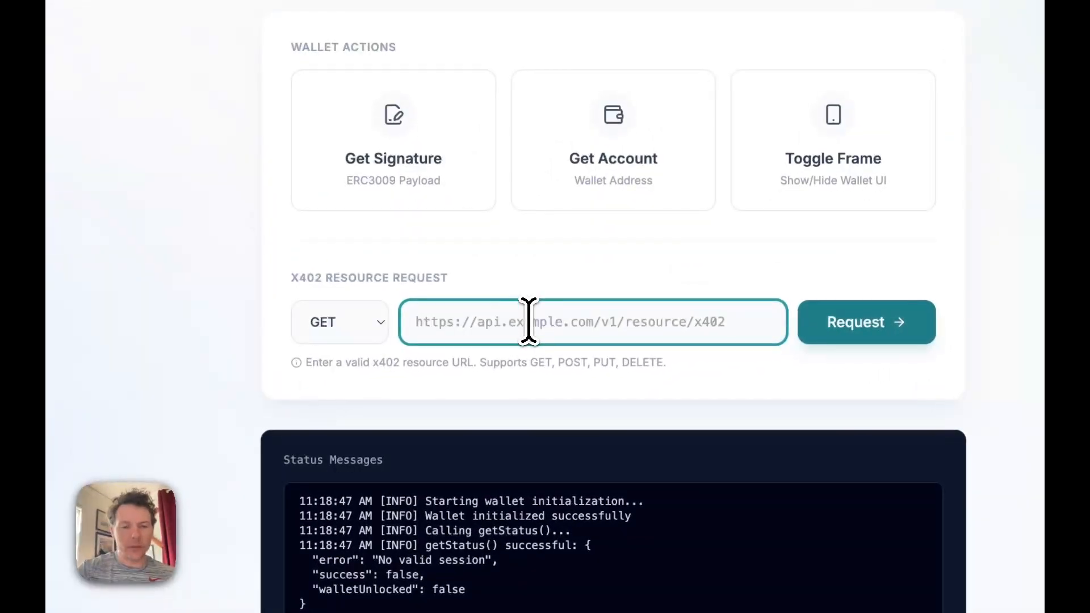
pyautogui.press('super+v')
pyautogui.hscroll(-5, 548, 324)
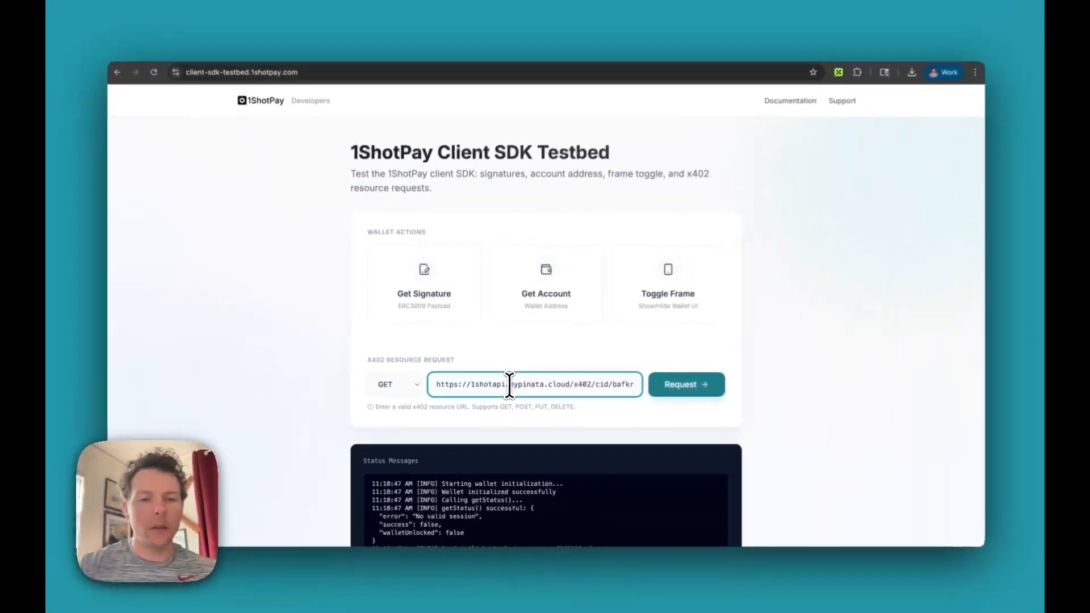
pyautogui.hscroll(5, 484, 385)
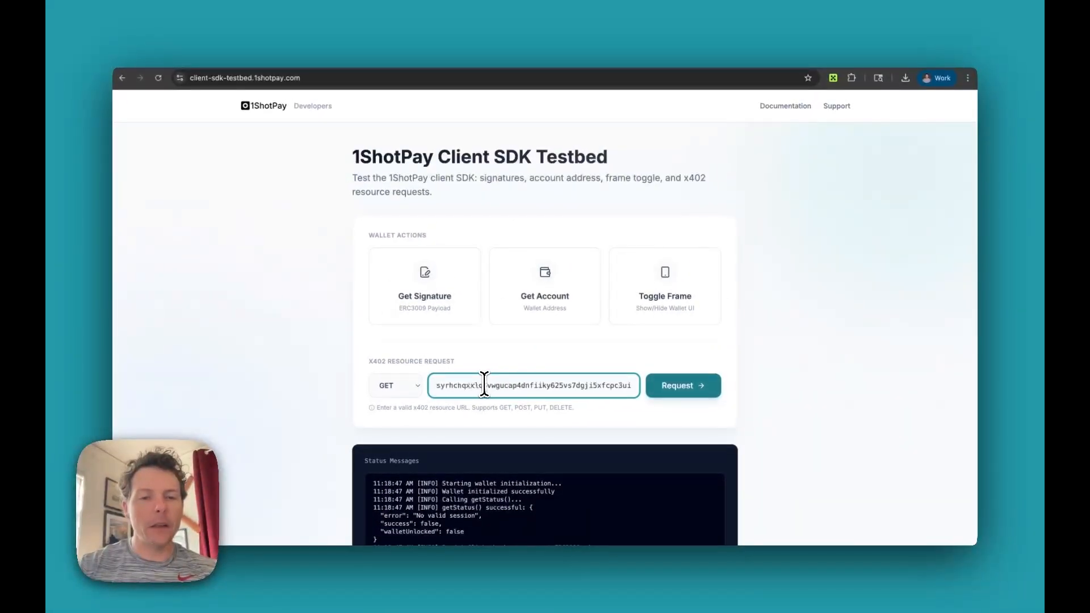
pyautogui.hscroll(-5, 484, 385)
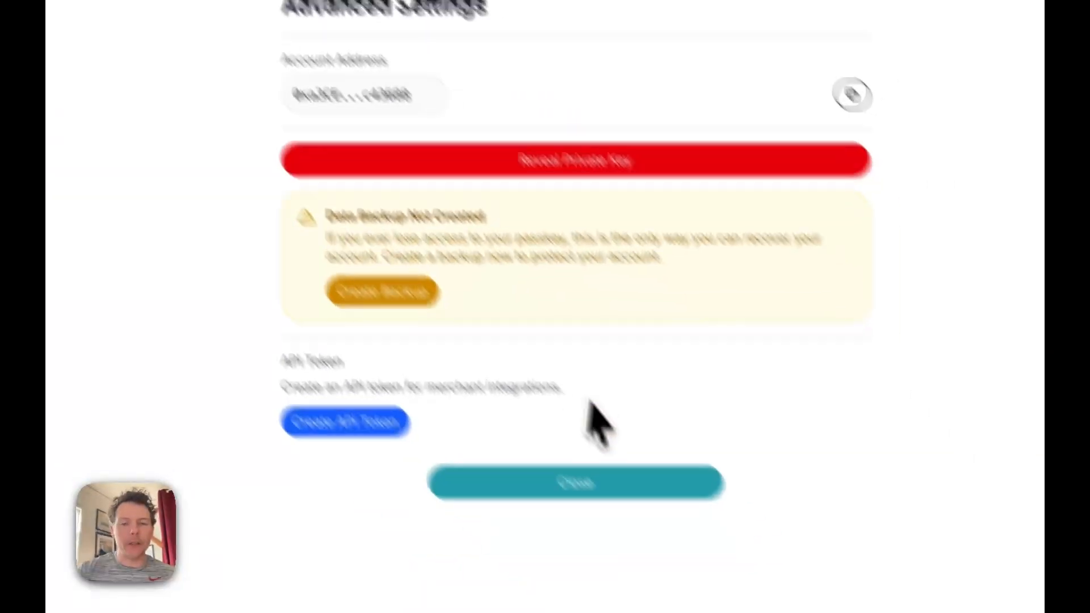
# - Check the 1ShotPay account's home balance and copy the account address from the profile's advanced settings
pyautogui.click(550, 437)
pyautogui.click(502, 534)
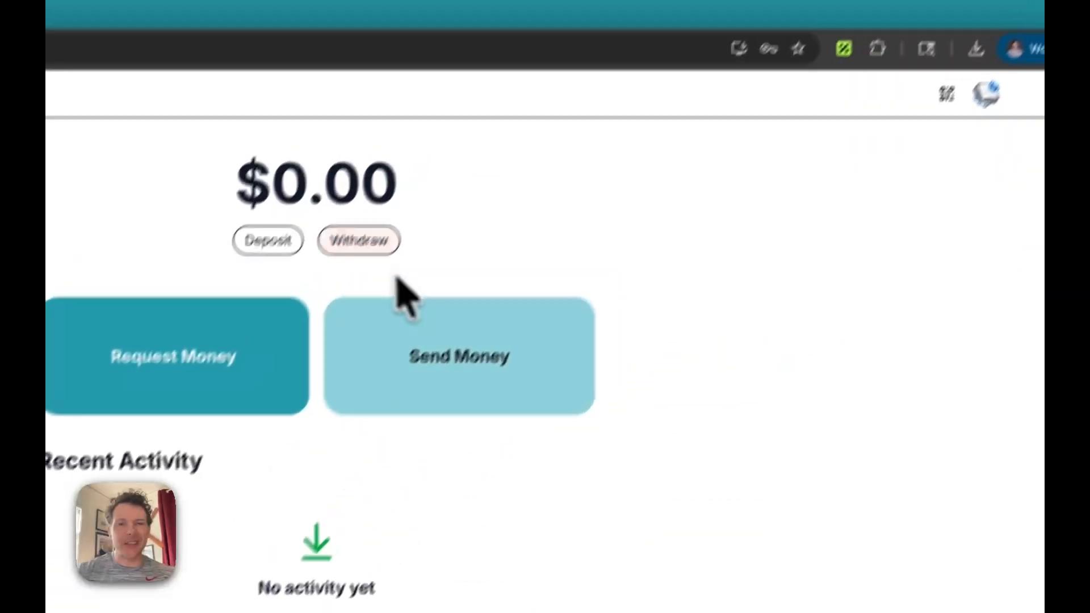
pyautogui.click(966, 120)
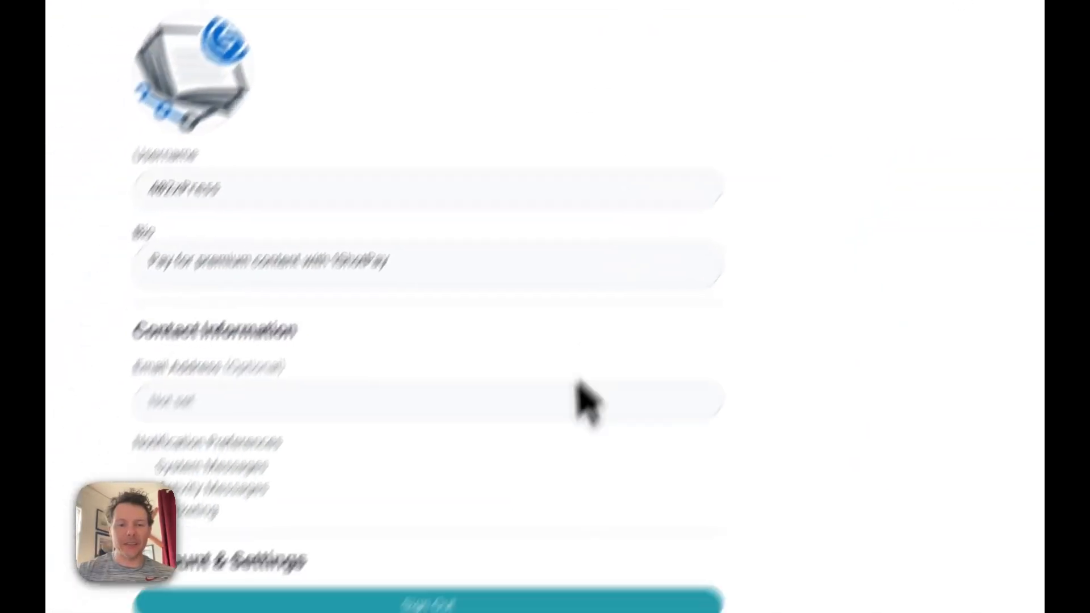
pyautogui.scroll(-1, 548, 441)
pyautogui.click(533, 503)
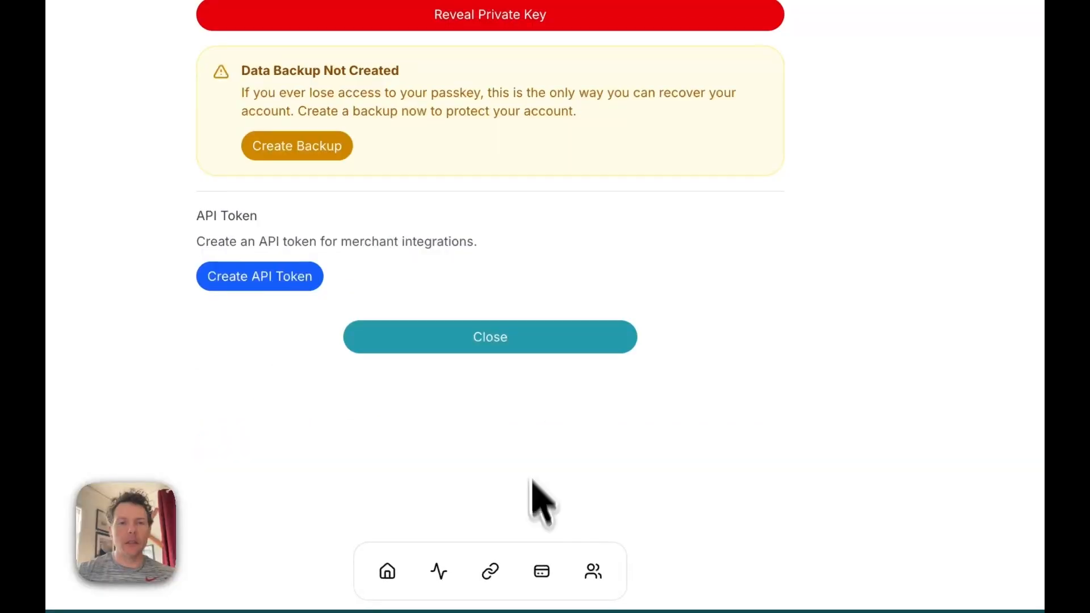
pyautogui.click(712, 207)
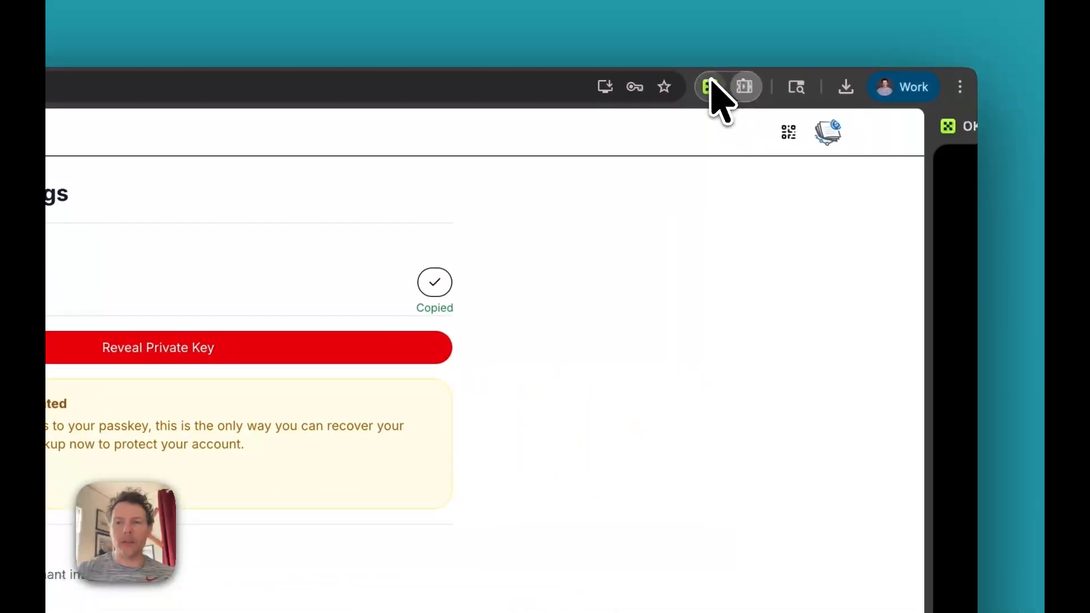
# - Send 0.20 USDC on Base from the browser wallet extension to the copied 1ShotPay account address
pyautogui.click(963, 11)
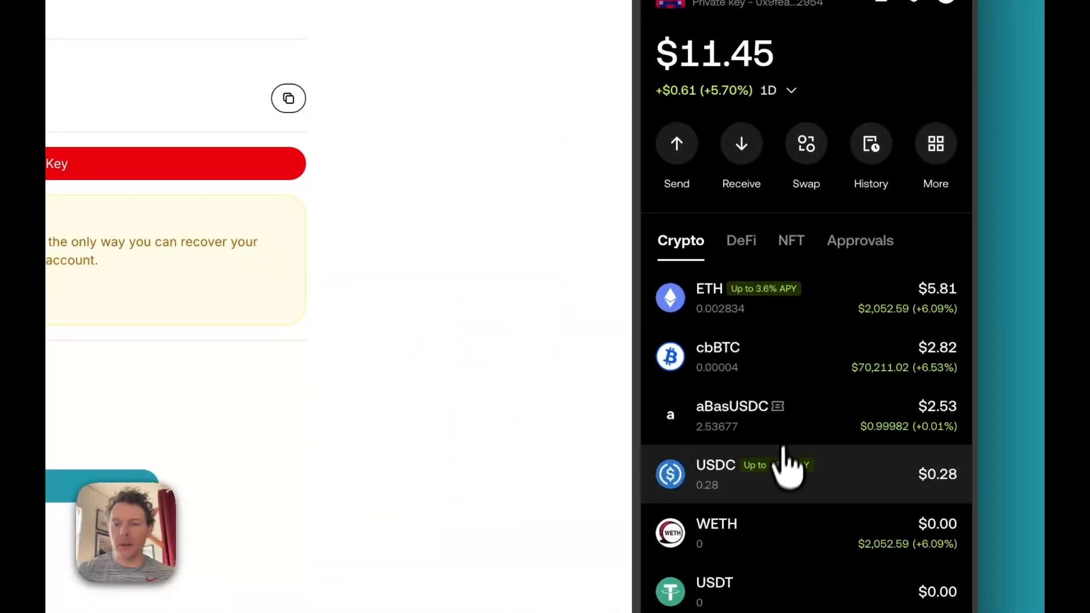
pyautogui.click(776, 487)
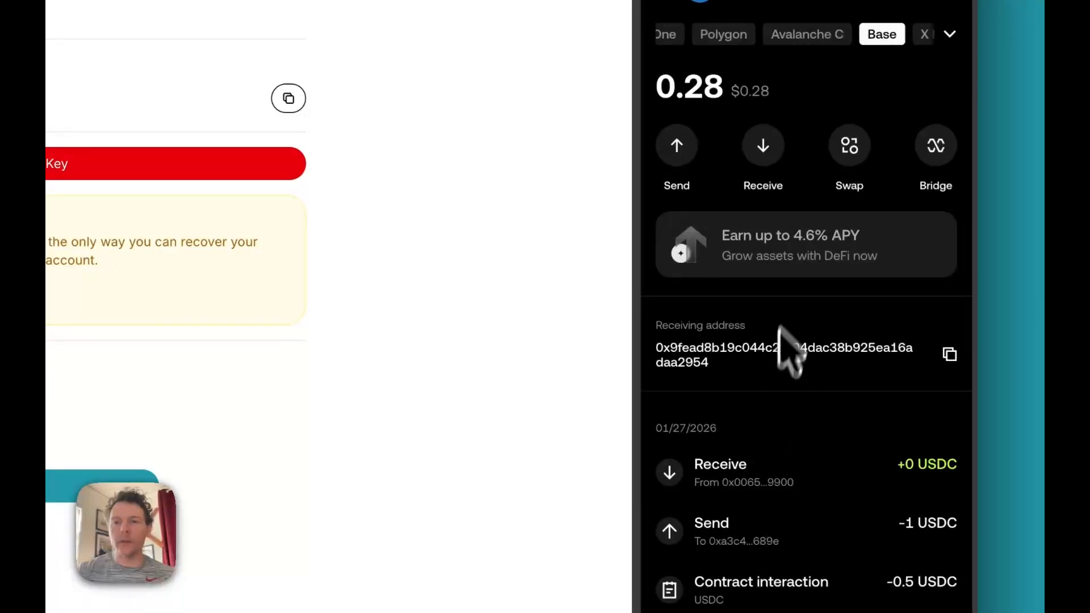
pyautogui.click(676, 151)
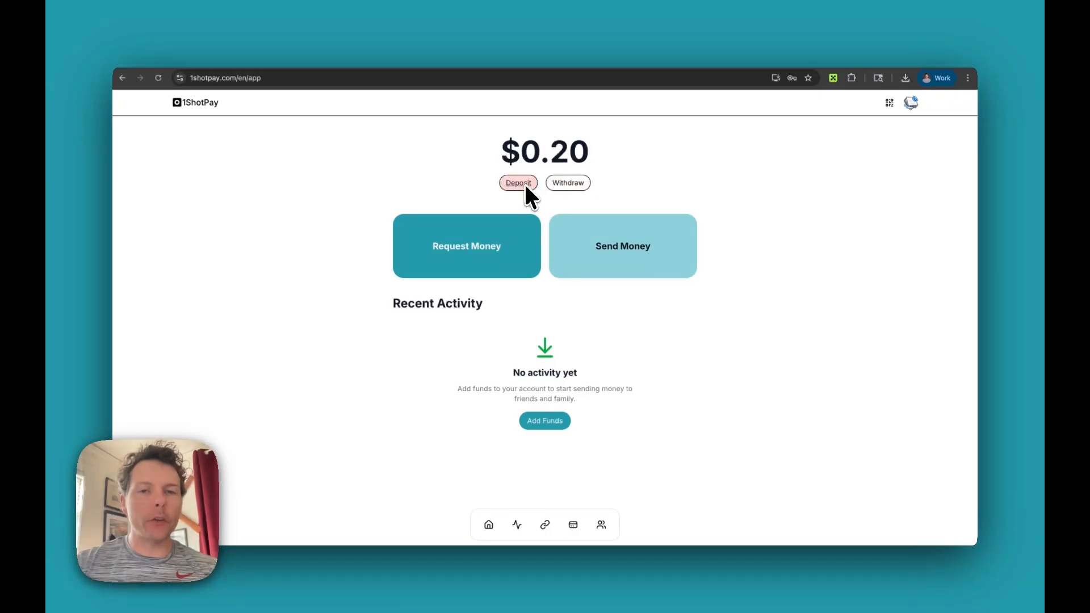
# - View 1ShotPay's Add Funds deposit form without adding an amount, close it, and return to the Client SDK Testbed
pyautogui.click(526, 185)
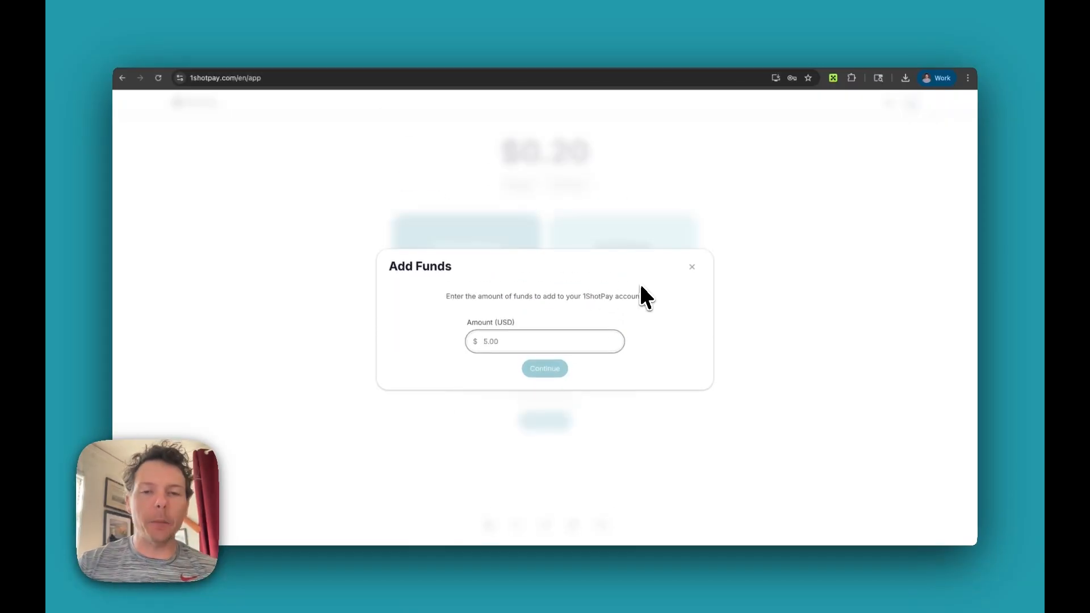
pyautogui.click(692, 268)
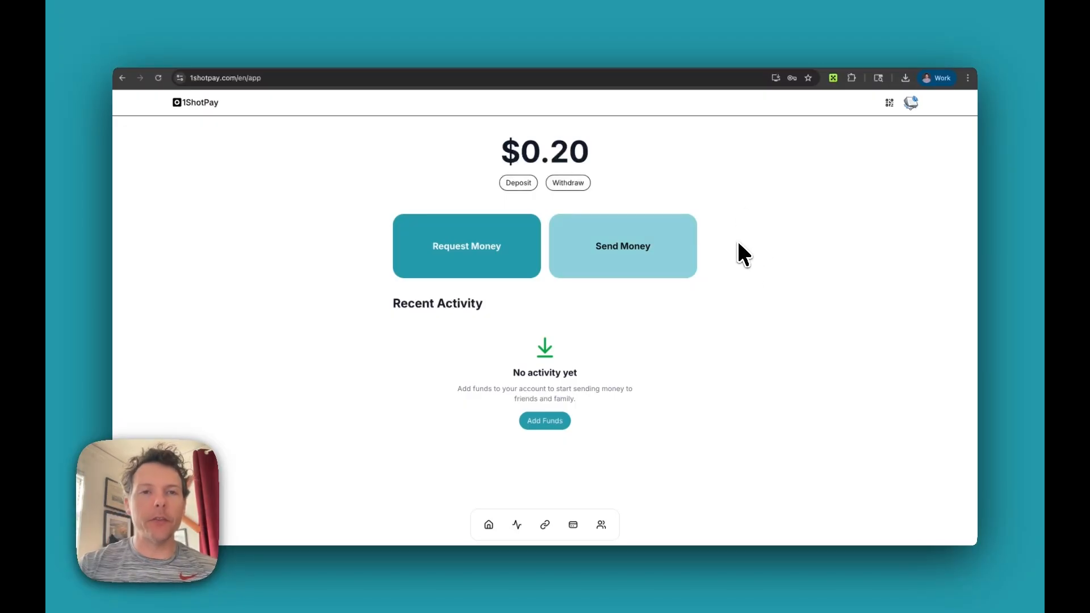
pyautogui.click(430, 59)
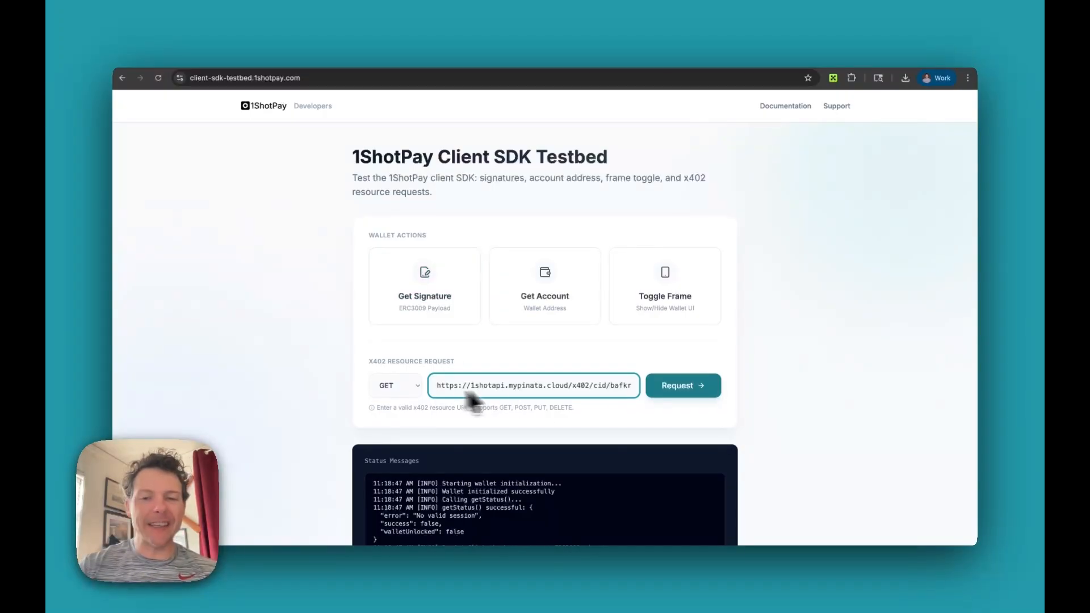
# - Copy the article's link from the Pinata payment instruction, send the testbed's x402 resource request, and approve the $0.01 payment to 402xPress
pyautogui.click(503, 58)
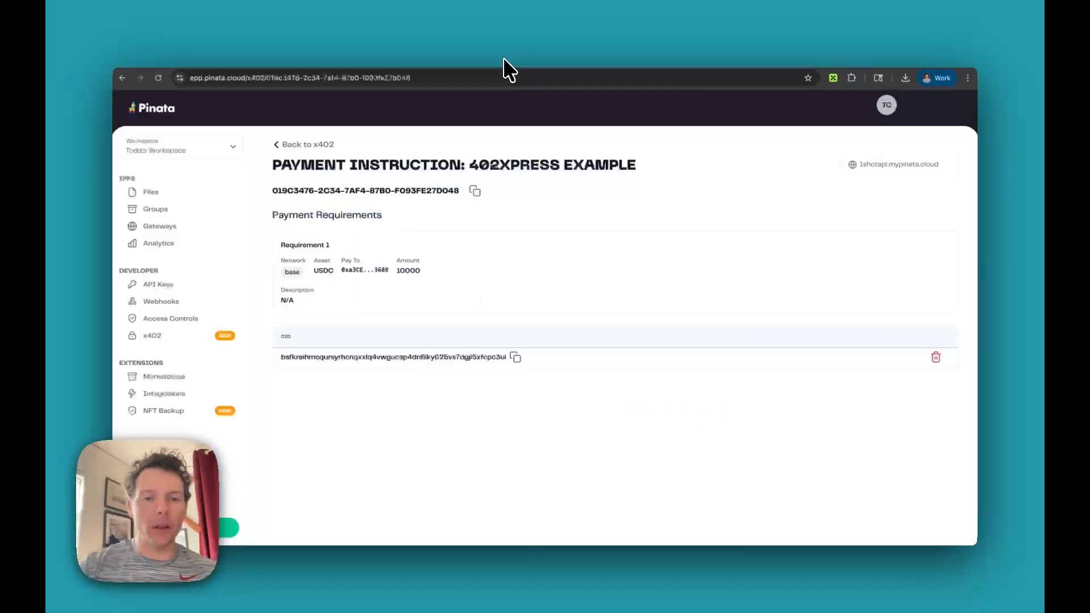
pyautogui.click(515, 358)
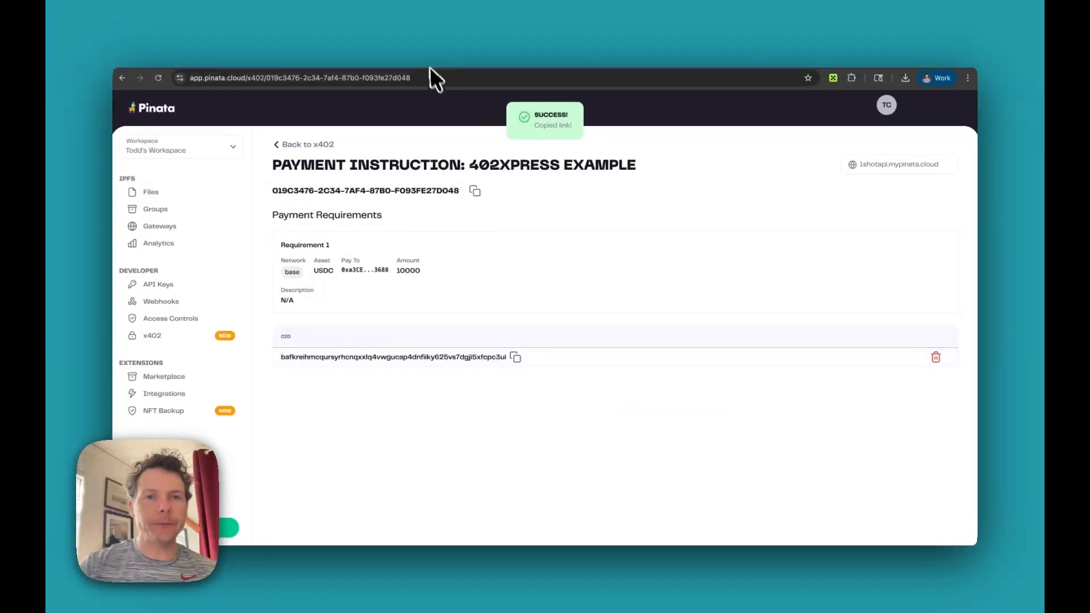
pyautogui.click(432, 66)
pyautogui.click(676, 389)
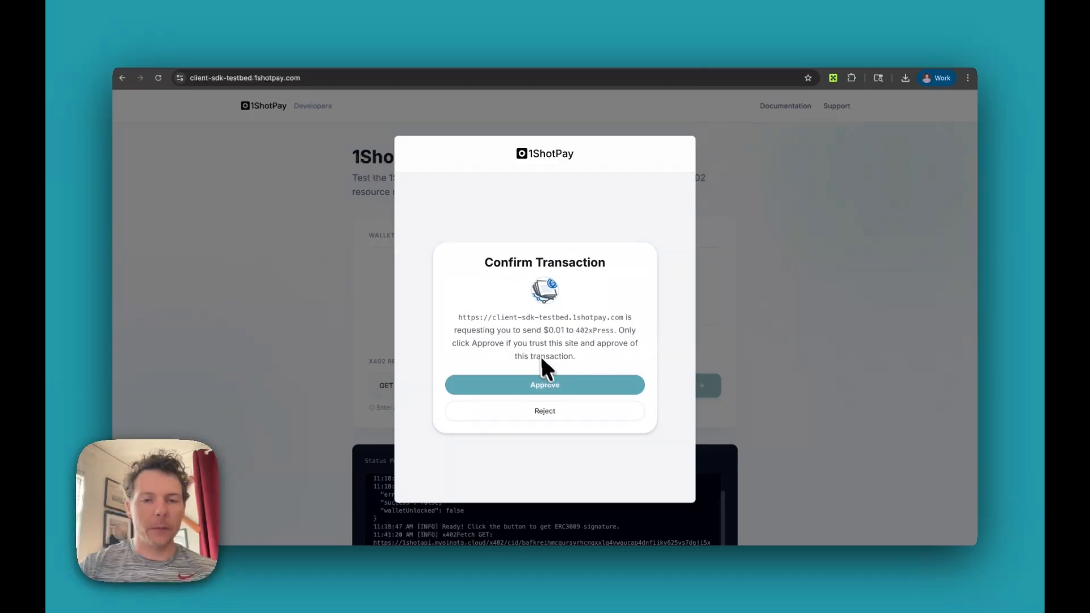
pyautogui.click(558, 384)
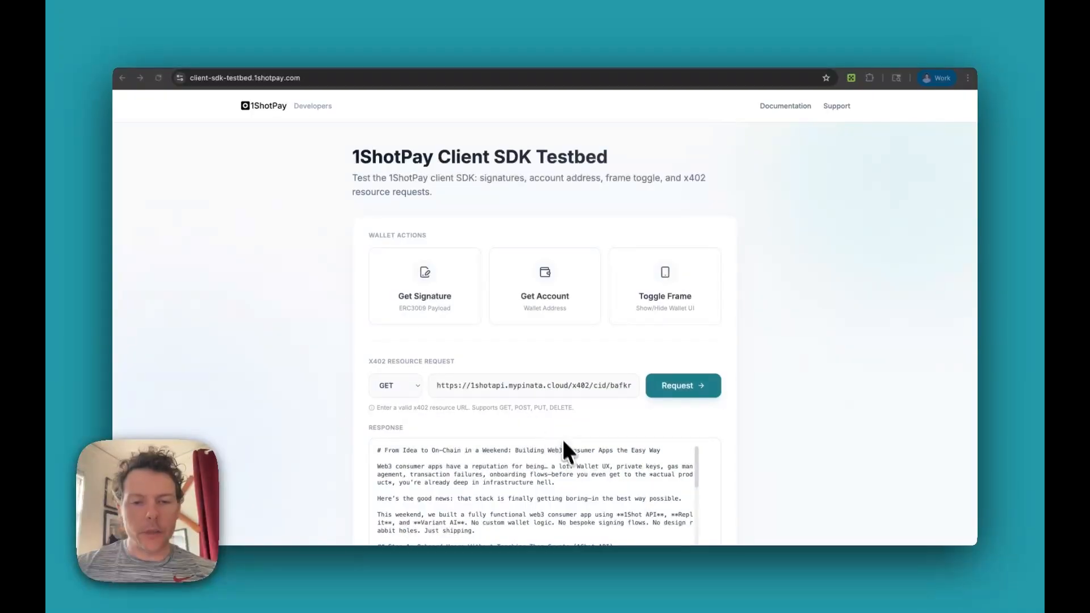
# - Read through the paid article text returned in the testbed's response area
pyautogui.scroll(-5, 536, 477)
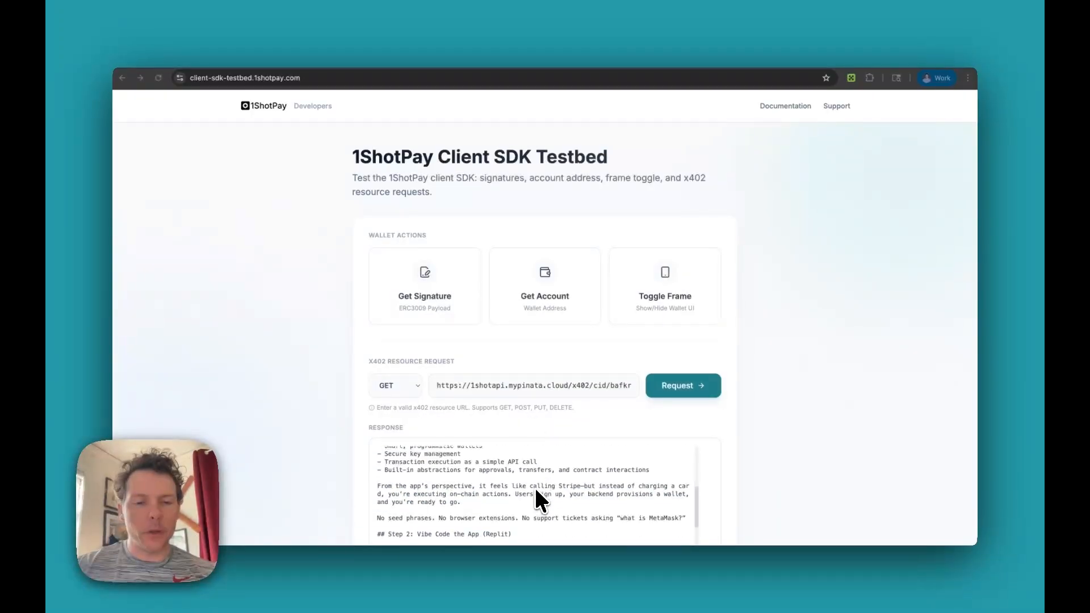
pyautogui.scroll(6, 535, 489)
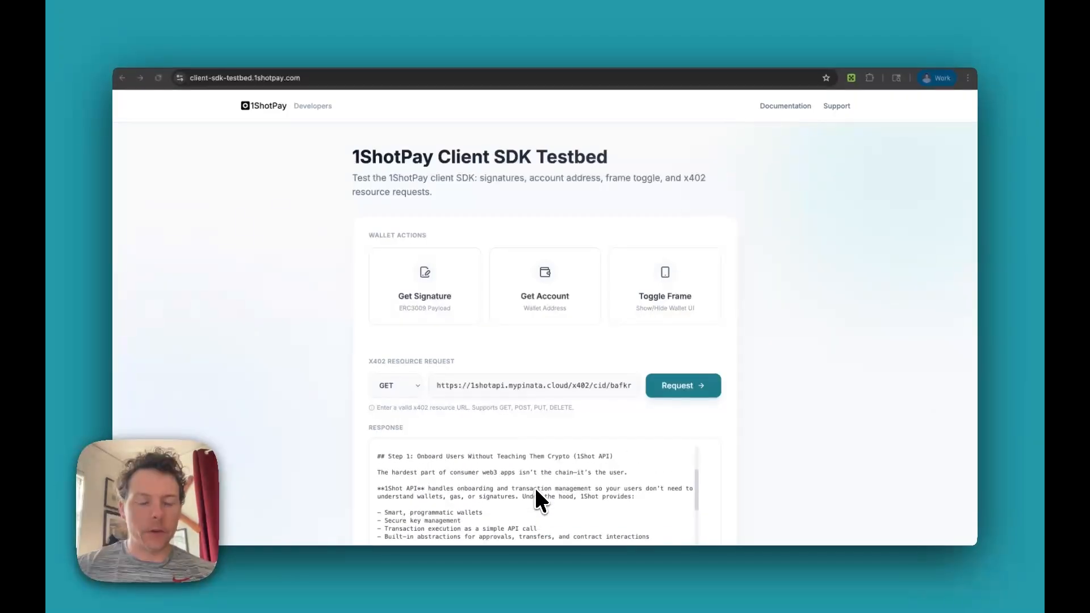
pyautogui.scroll(2, 541, 500)
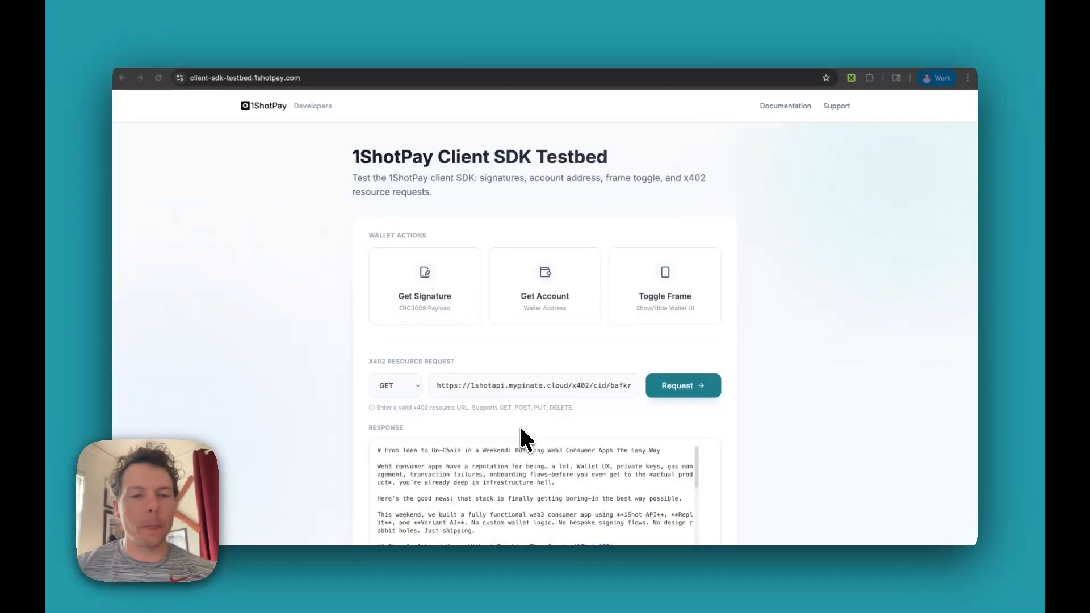
# - Check the 1ShotPay account's activity history and home balance, and return to the Client SDK Testbed
pyautogui.click(370, 60)
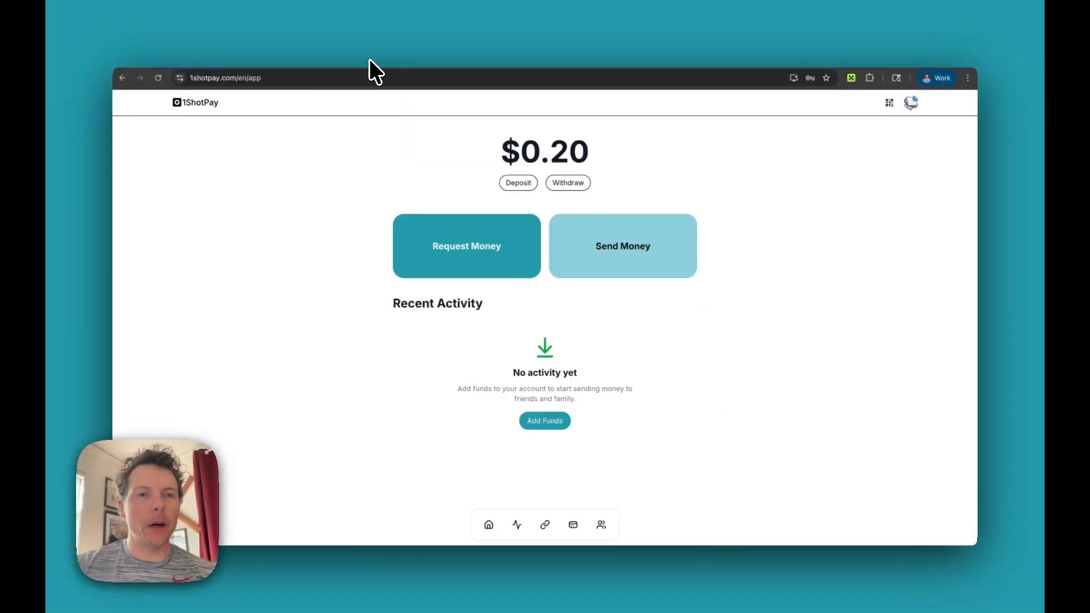
pyautogui.click(517, 527)
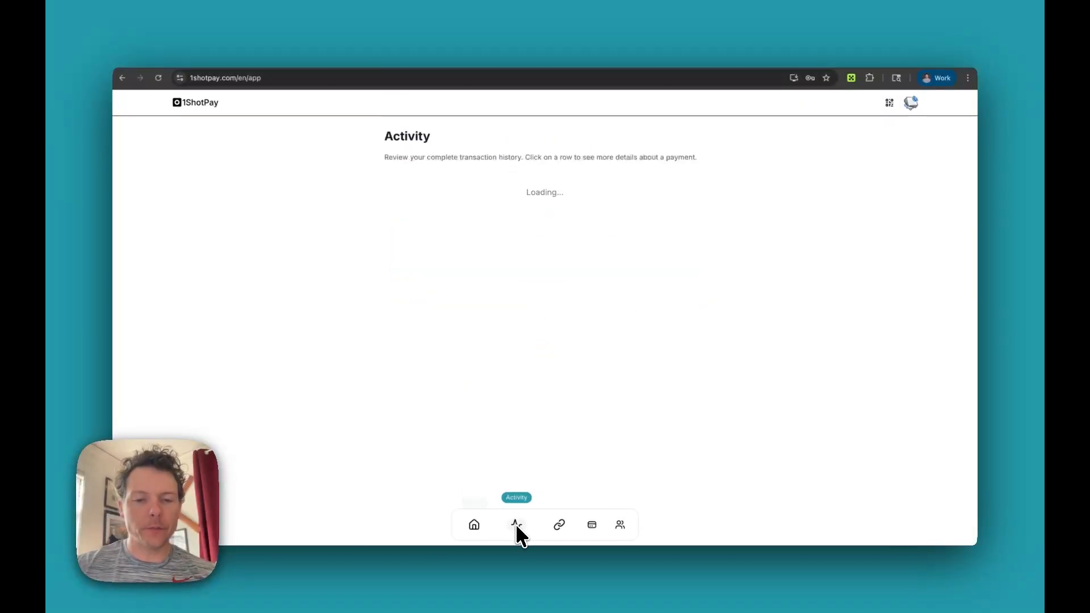
pyautogui.click(482, 521)
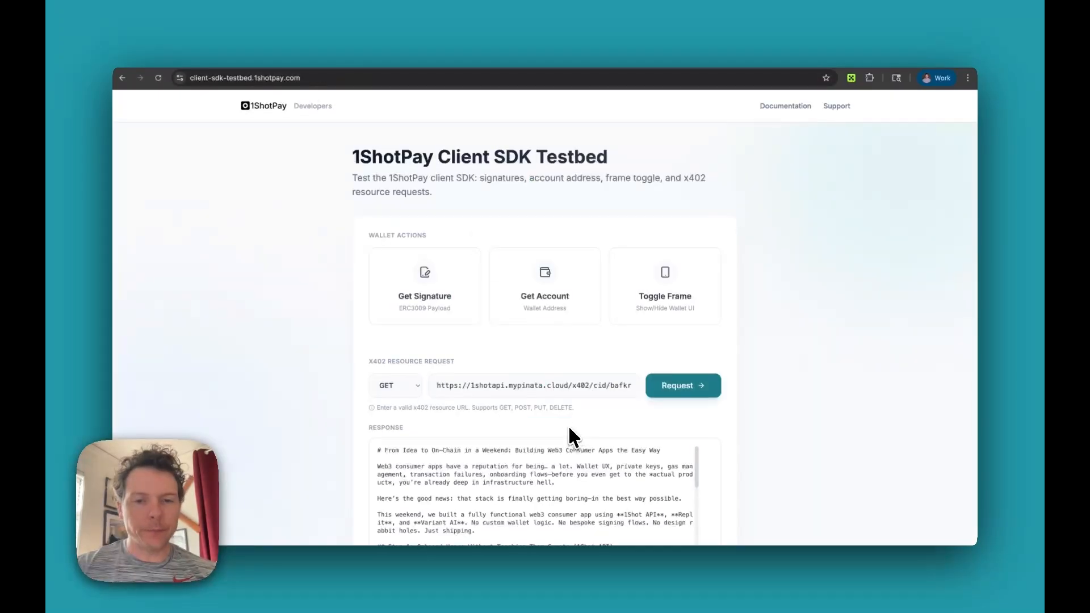
pyautogui.click(541, 388)
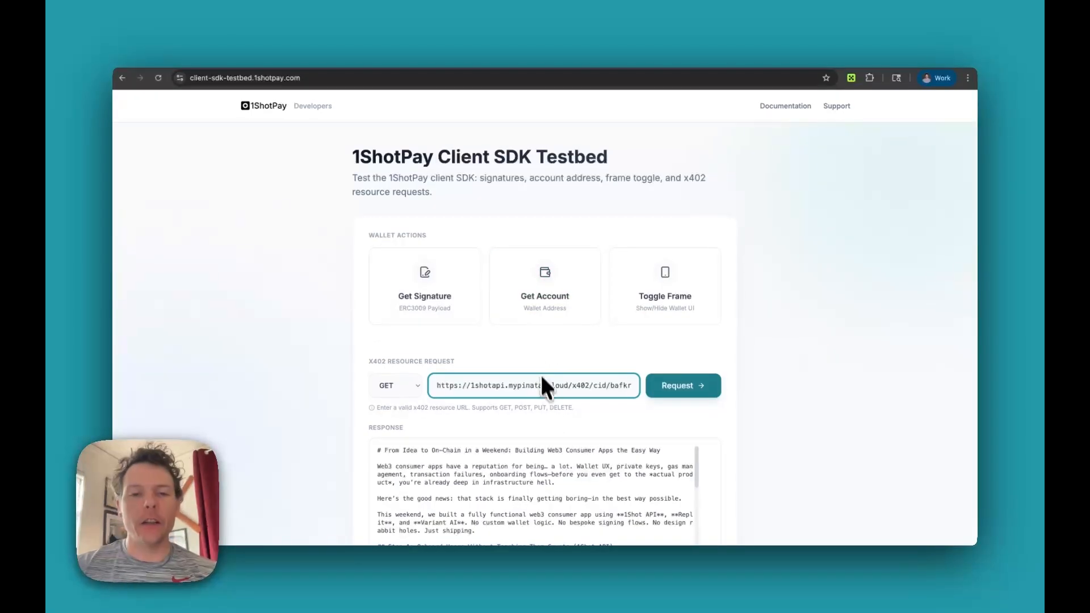
# - Review the Pinata payment instruction's pay-to address and the browser wallet extension, and return to the Client SDK Testbed
pyautogui.click(537, 358)
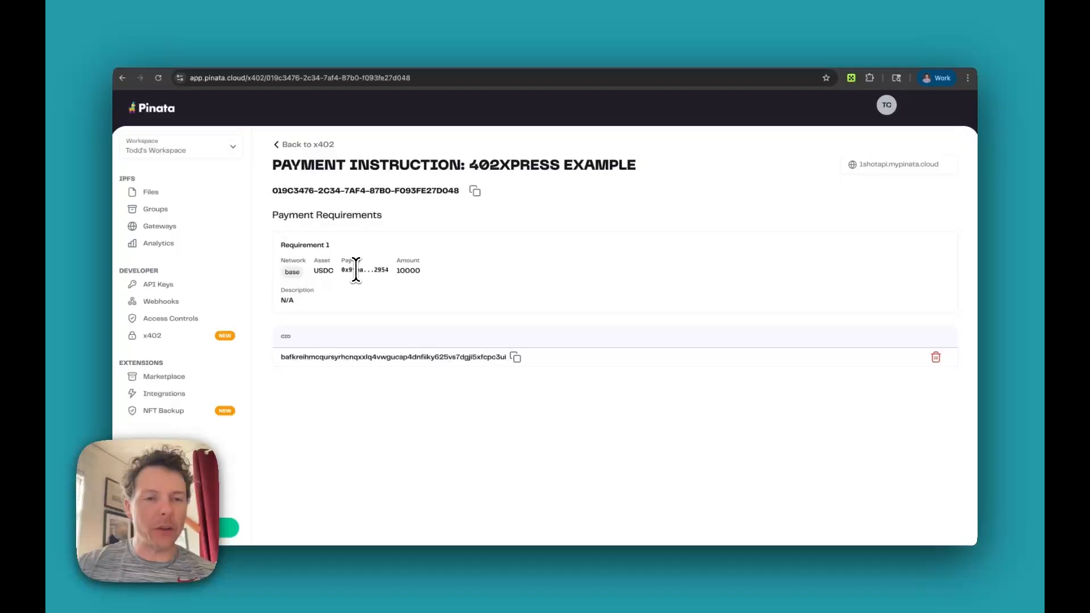
pyautogui.click(852, 78)
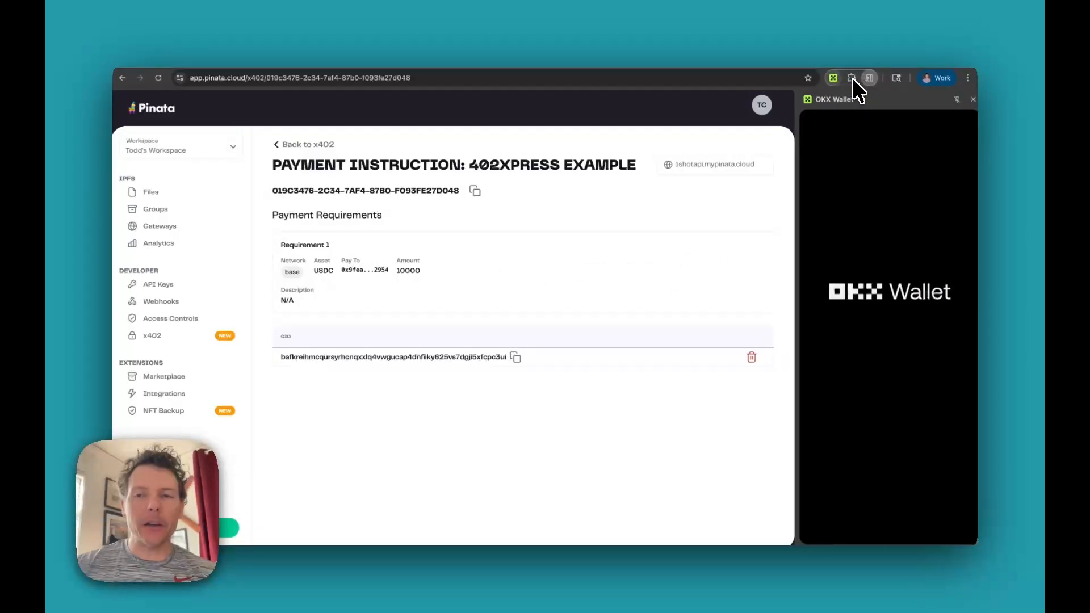
pyautogui.click(834, 79)
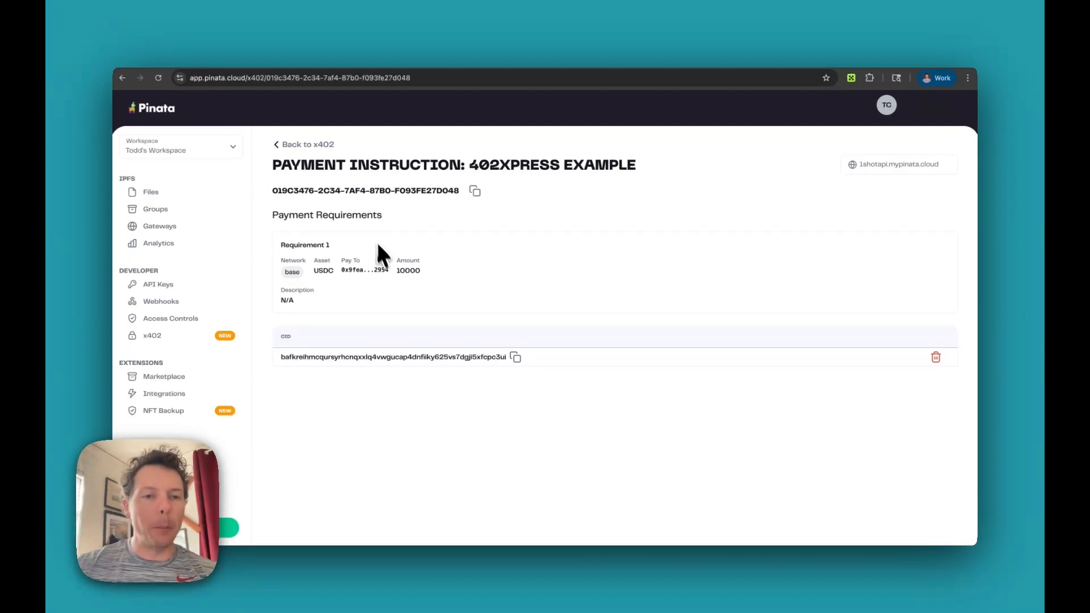
pyautogui.click(437, 66)
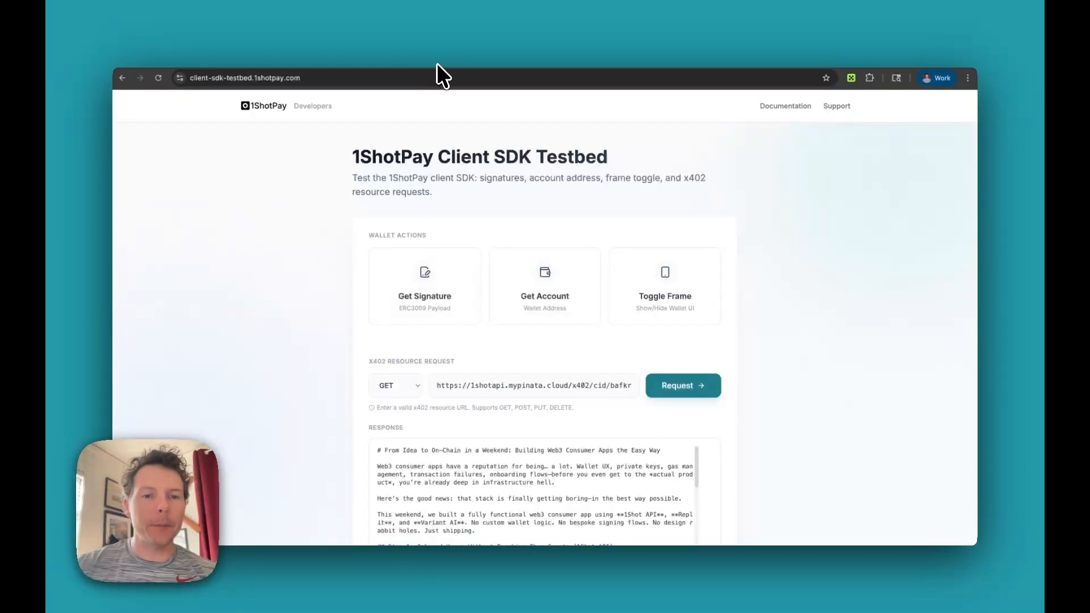
# - Switch to Variant and sign in to the account
pyautogui.click(536, 289)
pyautogui.click(634, 248)
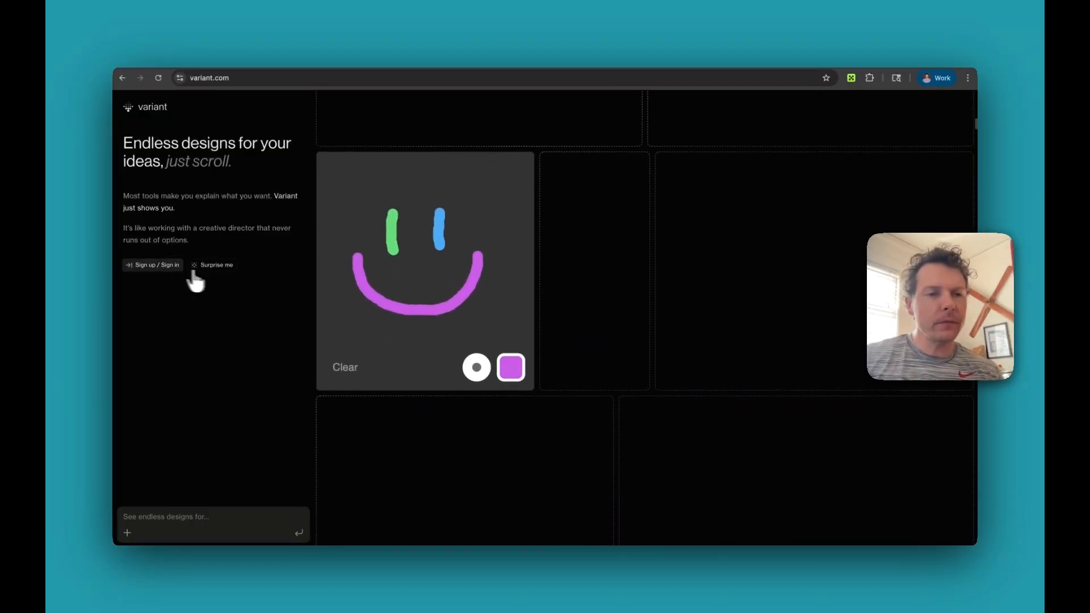
pyautogui.click(155, 265)
pyautogui.click(500, 297)
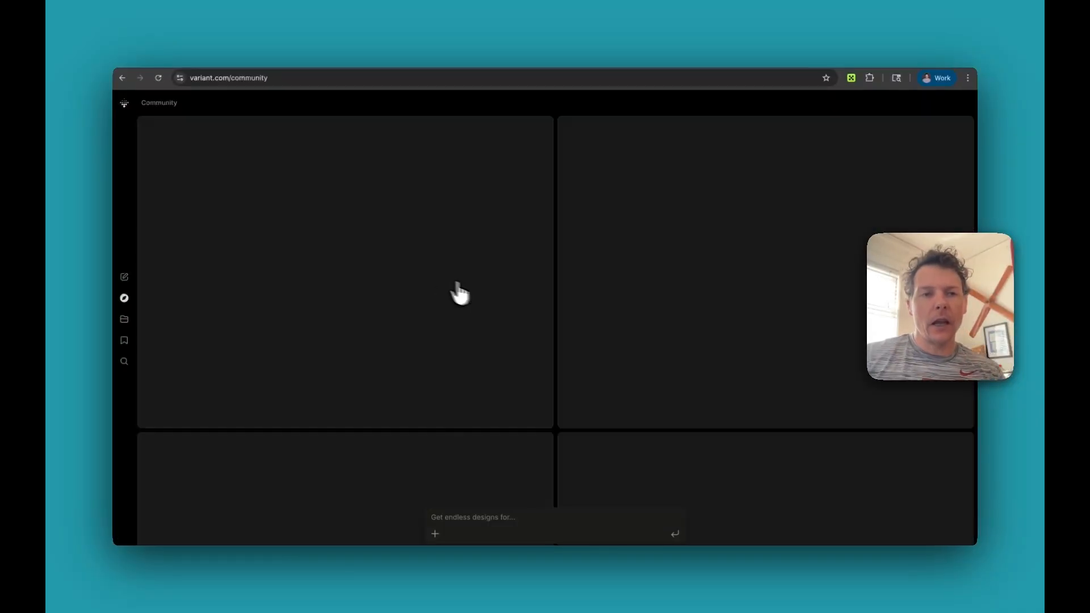
# - Browse the featured designs in Variant's community gallery
pyautogui.scroll(-10, 397, 344)
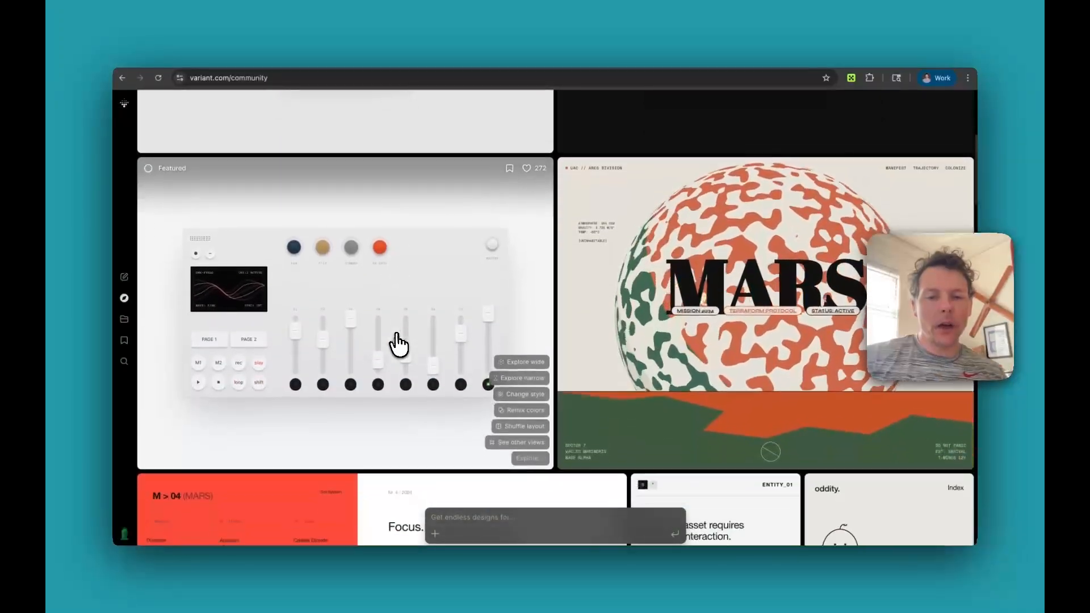
pyautogui.scroll(-8, 398, 343)
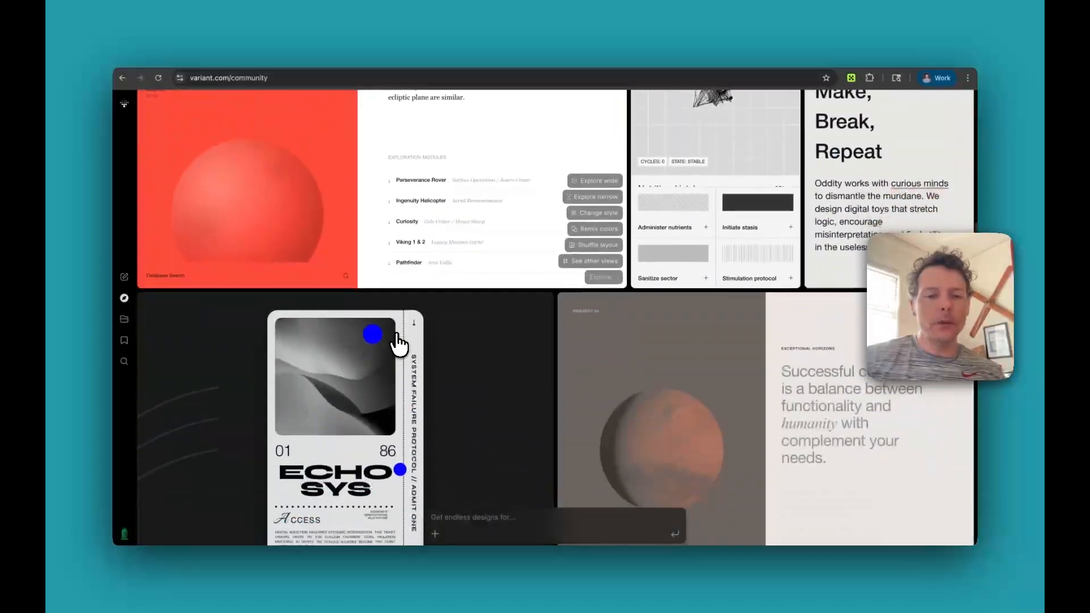
pyautogui.scroll(10, 397, 343)
pyautogui.scroll(7, 397, 344)
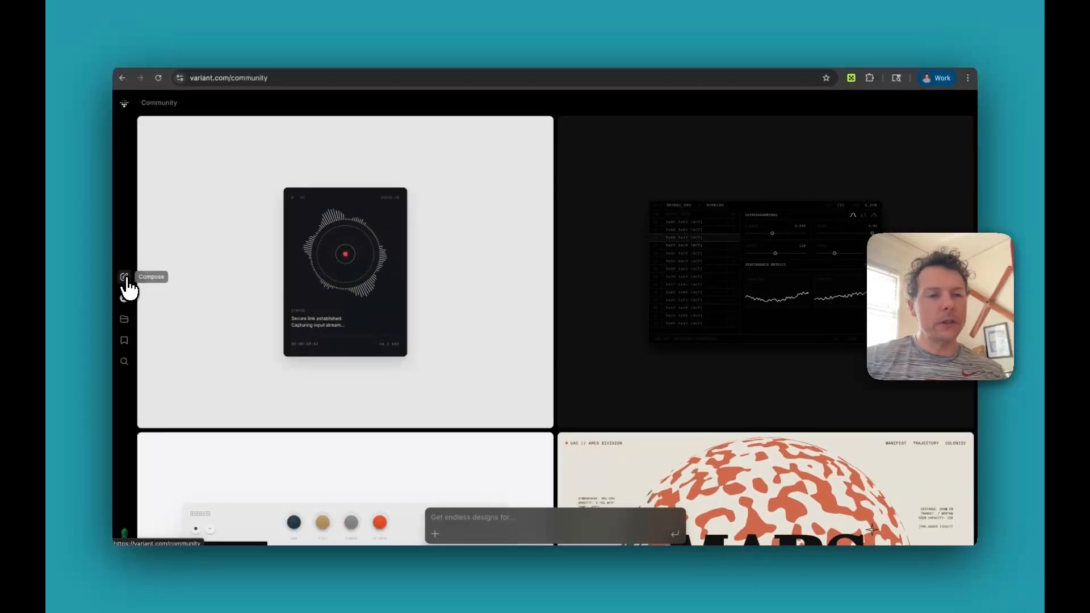
# - Start a new Variant design and attach 402xPress-logo.png from the Desktop
pyautogui.click(126, 278)
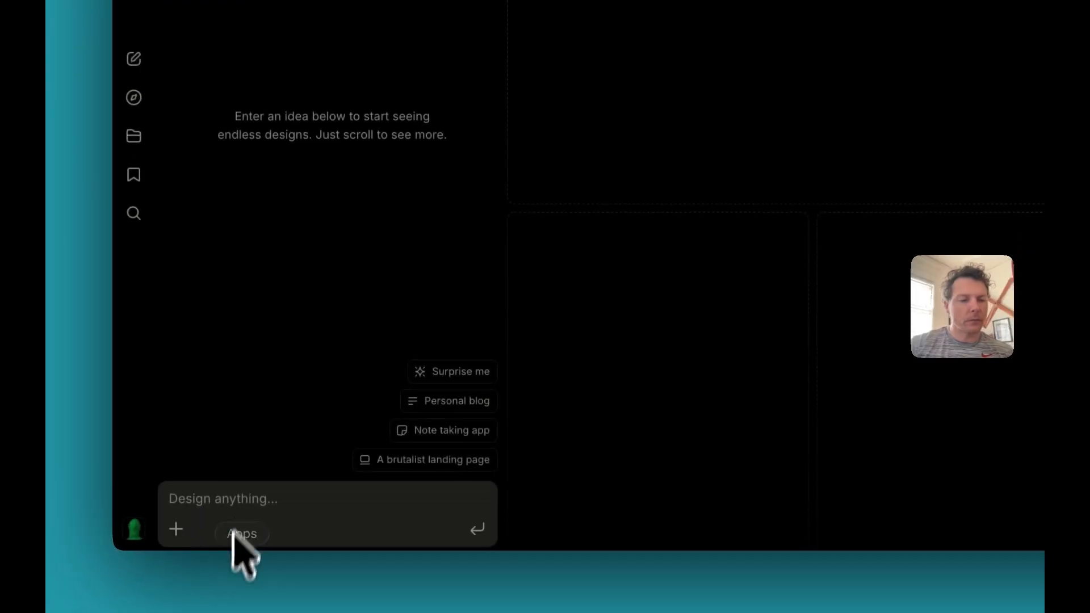
pyautogui.click(241, 493)
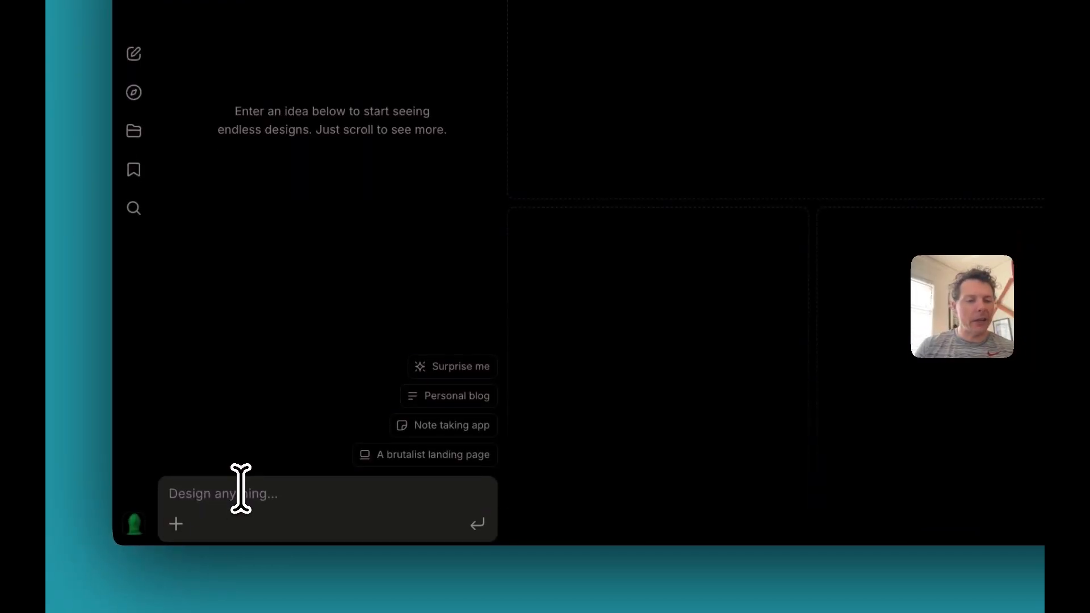
pyautogui.click(176, 523)
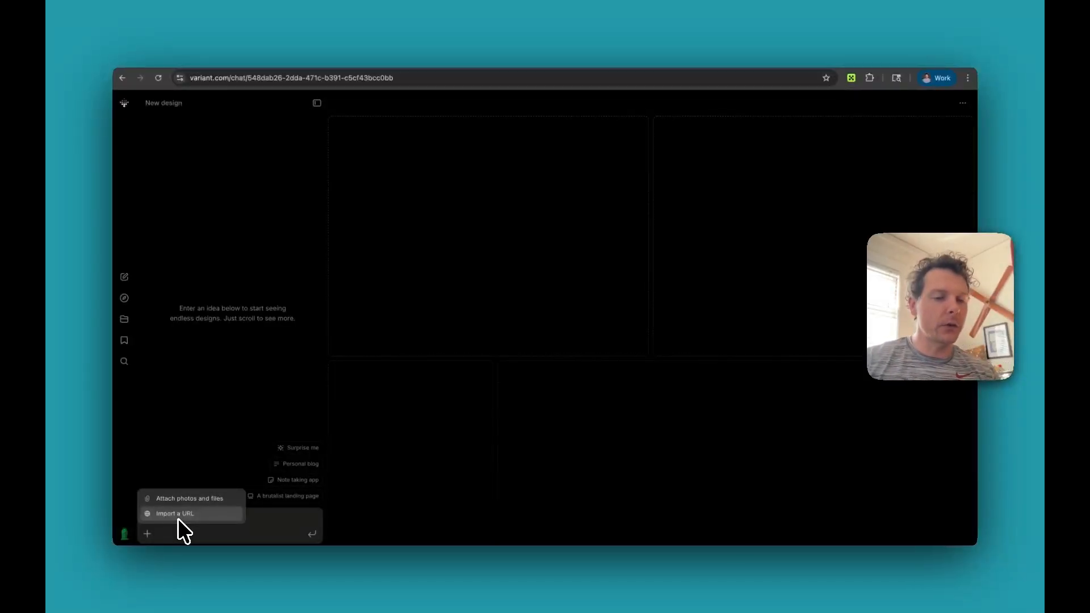
pyautogui.click(181, 500)
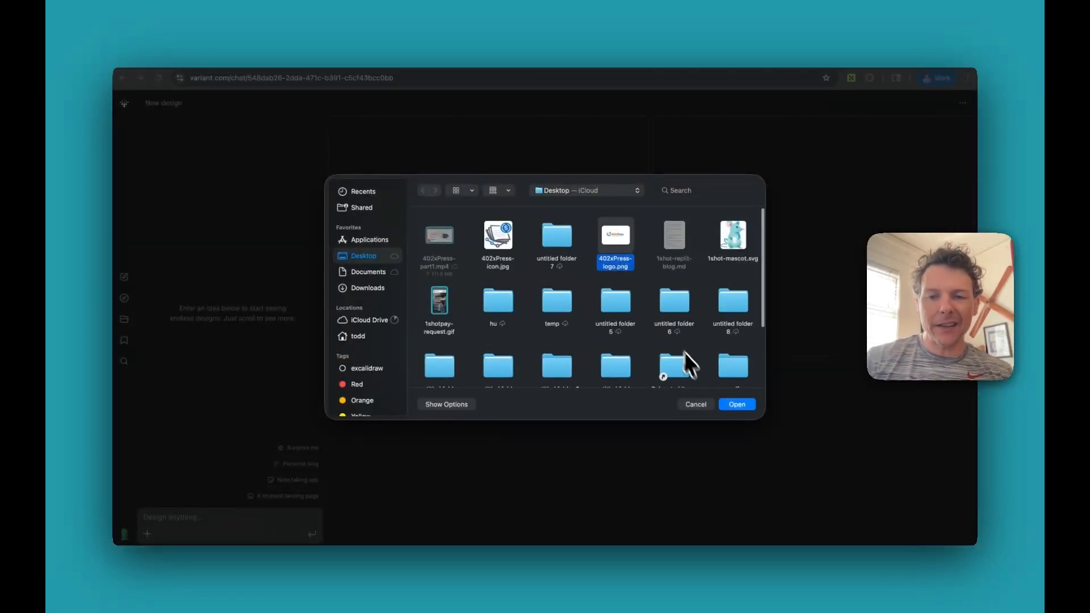
pyautogui.click(738, 405)
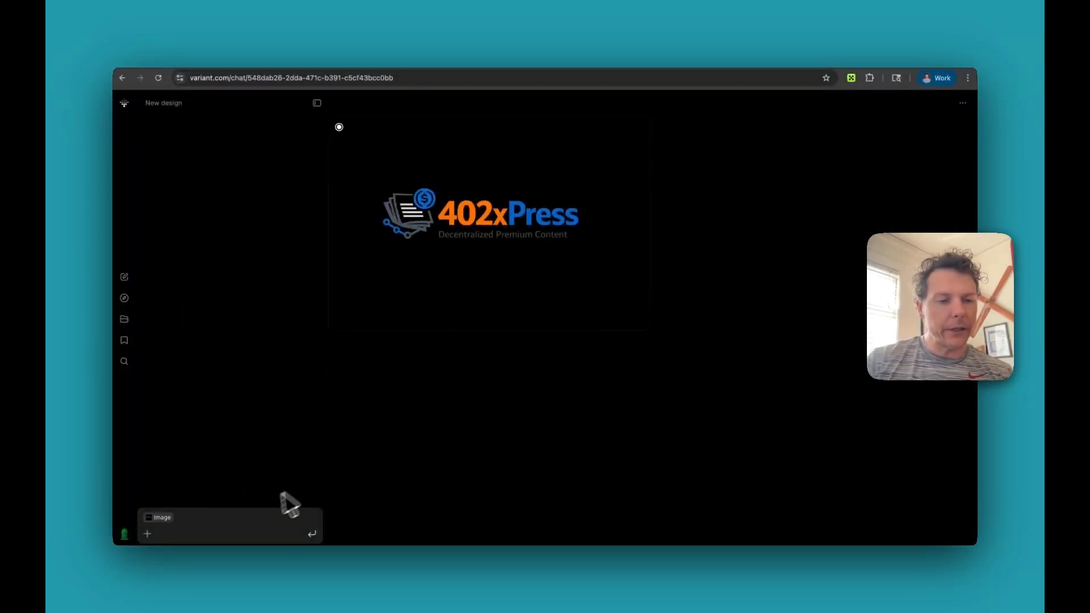
pyautogui.click(148, 534)
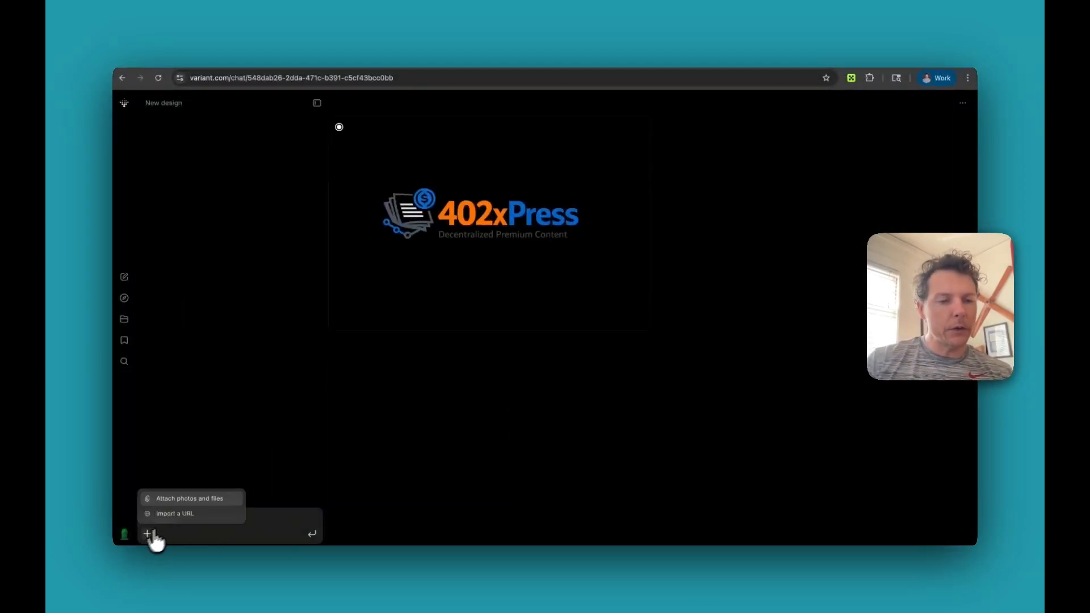
pyautogui.click(193, 515)
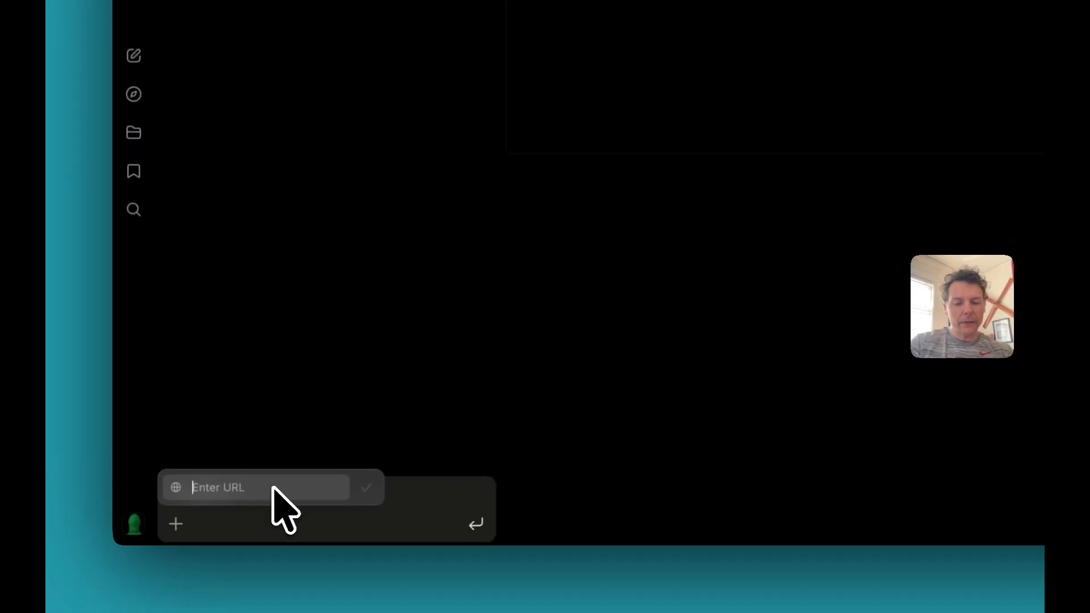
pyautogui.write('https://automattic.com')
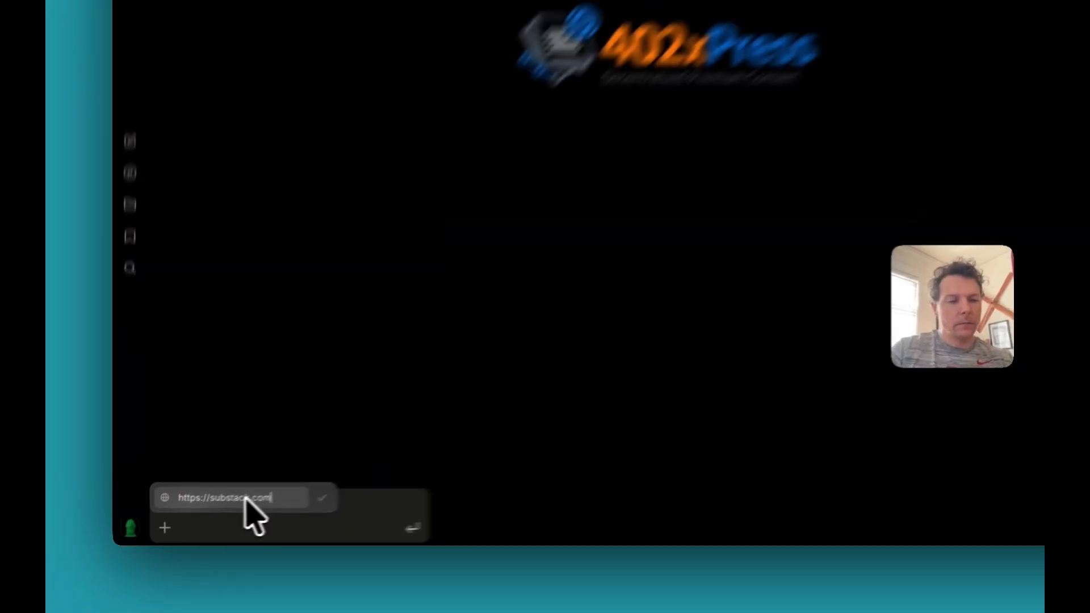
pyautogui.click(367, 488)
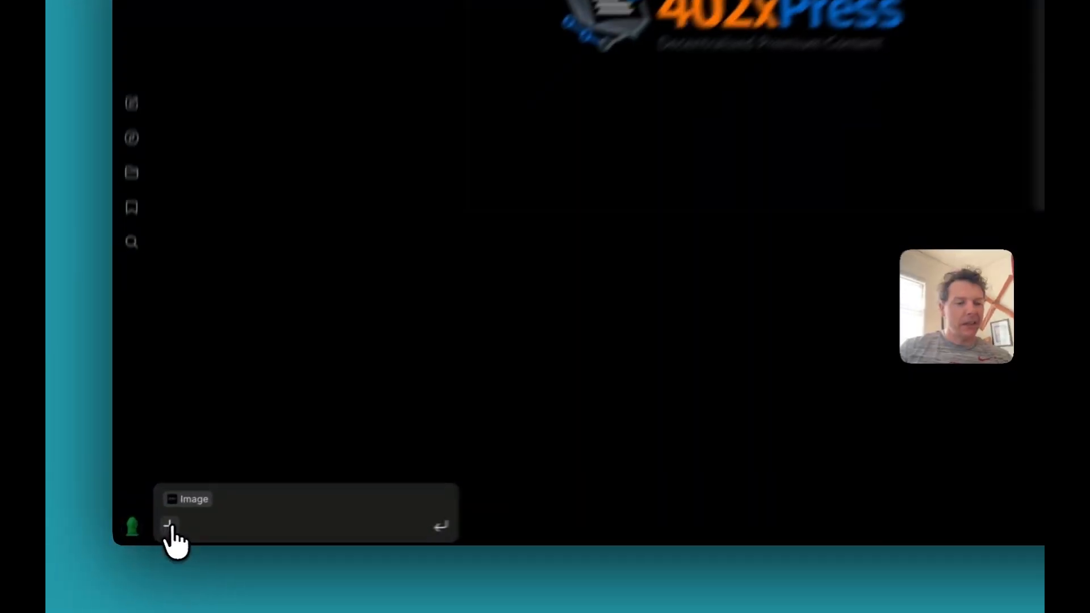
# - Import the 1shotpay.com website as another reference and review the logo and imported pages on the design canvas
pyautogui.click(148, 534)
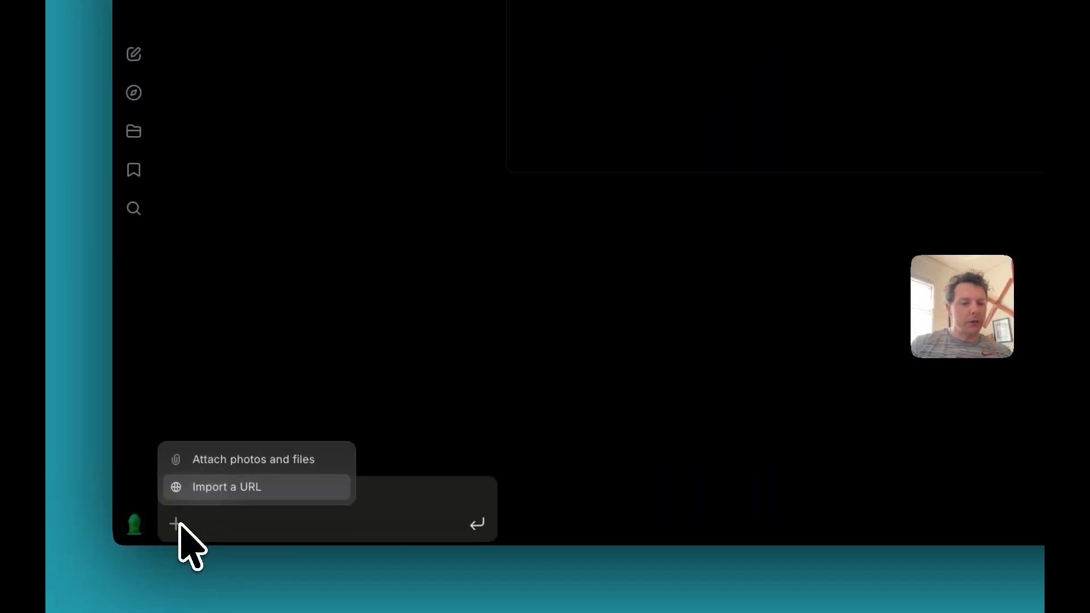
pyautogui.click(180, 514)
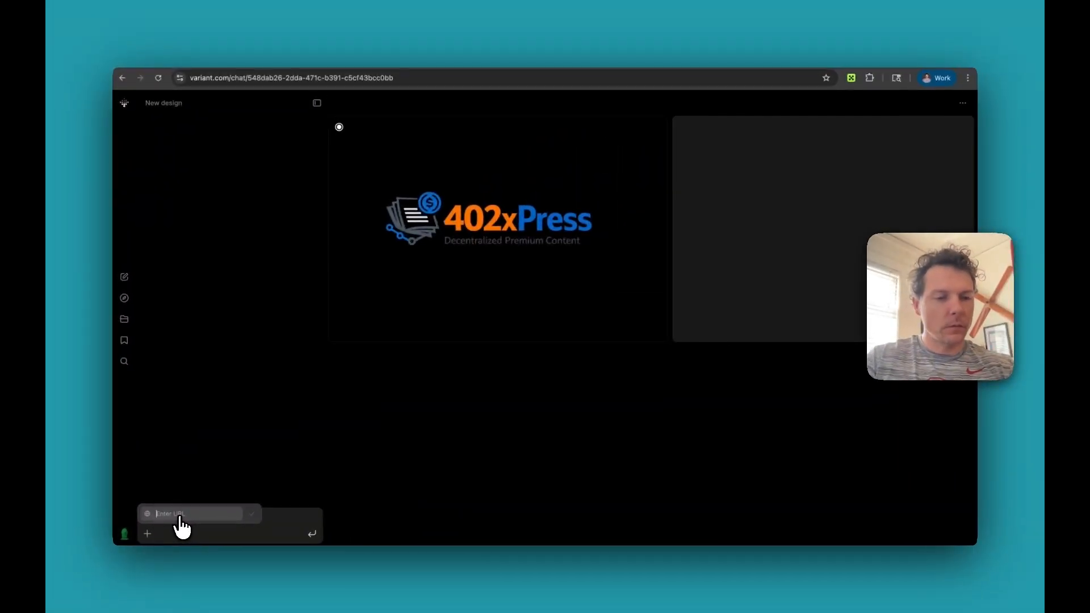
pyautogui.press('super+v')
pyautogui.click(252, 514)
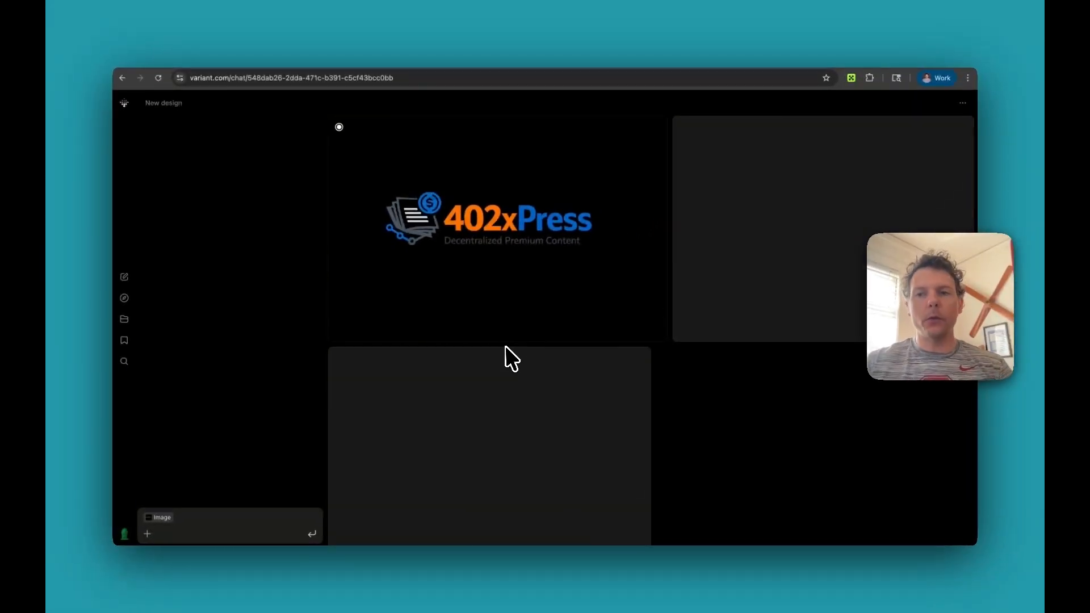
pyautogui.scroll(-1, 506, 346)
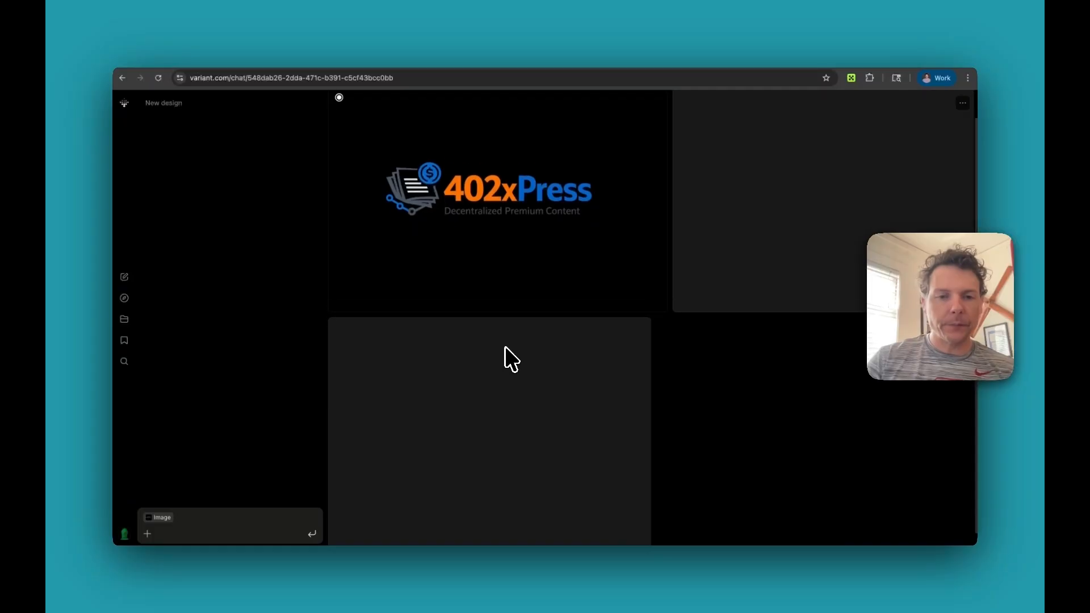
pyautogui.scroll(1, 503, 321)
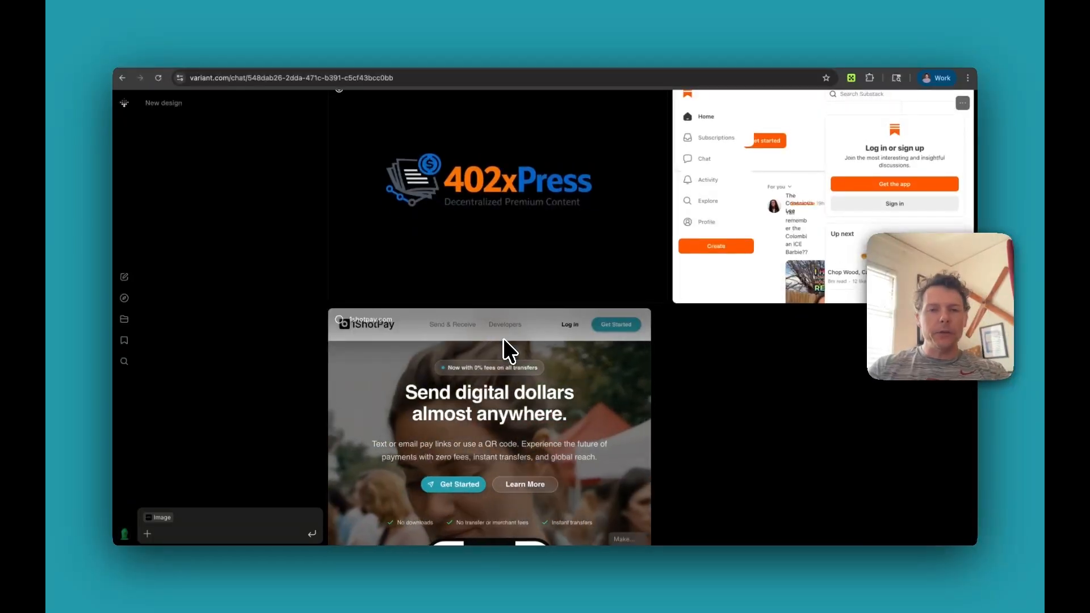
pyautogui.scroll(2, 503, 341)
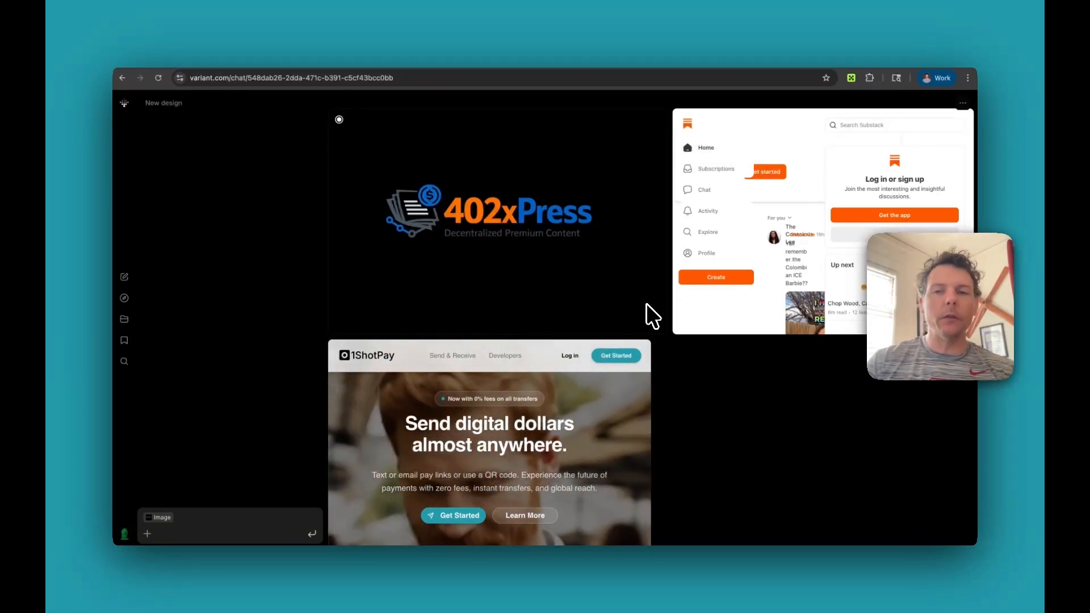
# - Prompt for a simple, writing-focused 402xPress site similar to substack.com, with one-time USDC payments for premium articles through 1shotpay.com
pyautogui.scroll(-2, 577, 355)
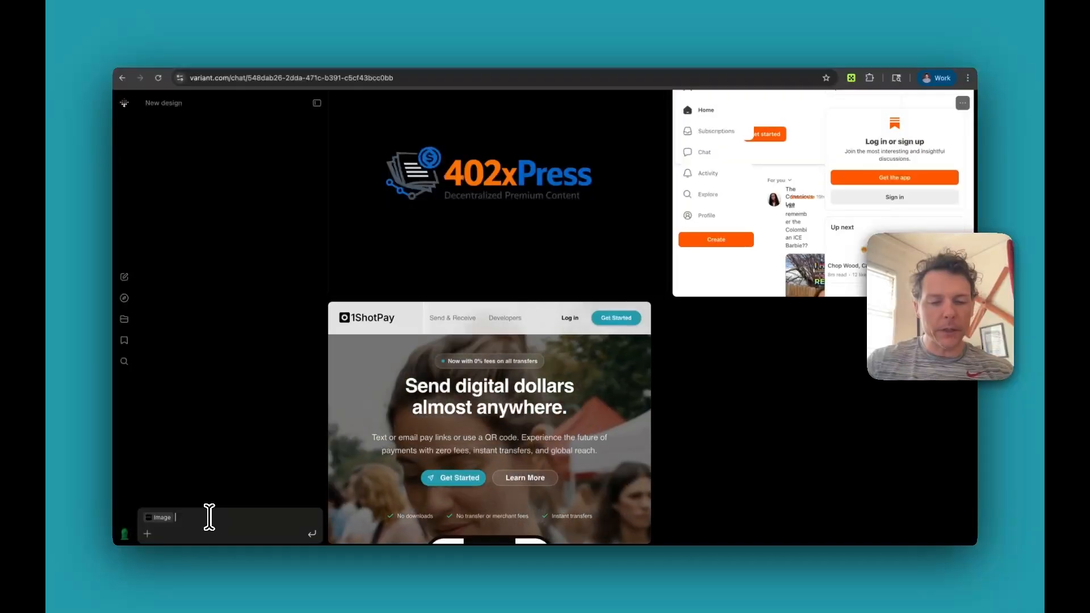
pyautogui.write('Design')
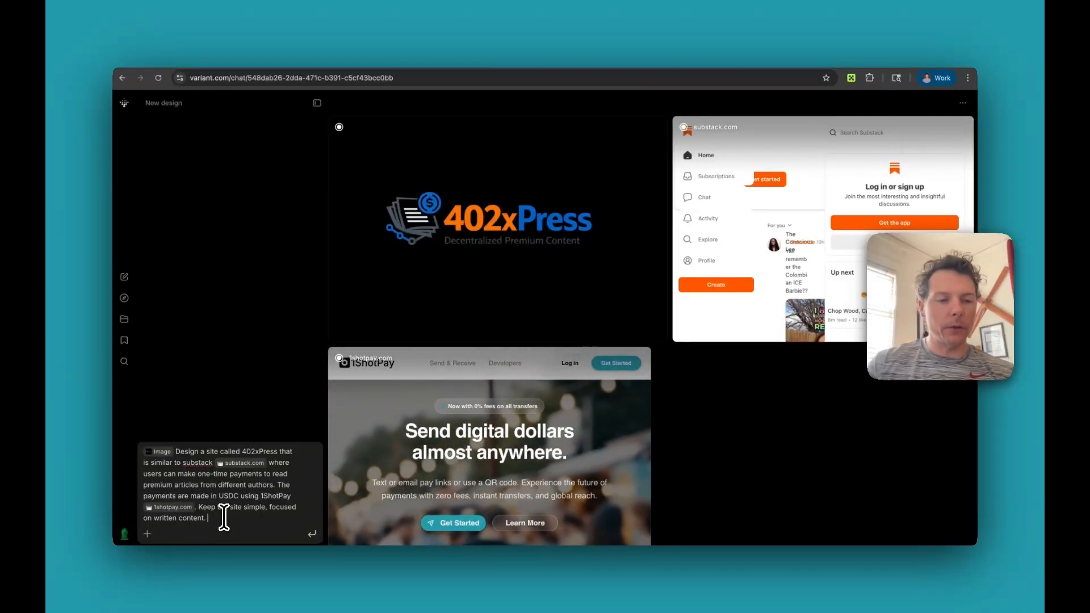
pyautogui.press('Return')
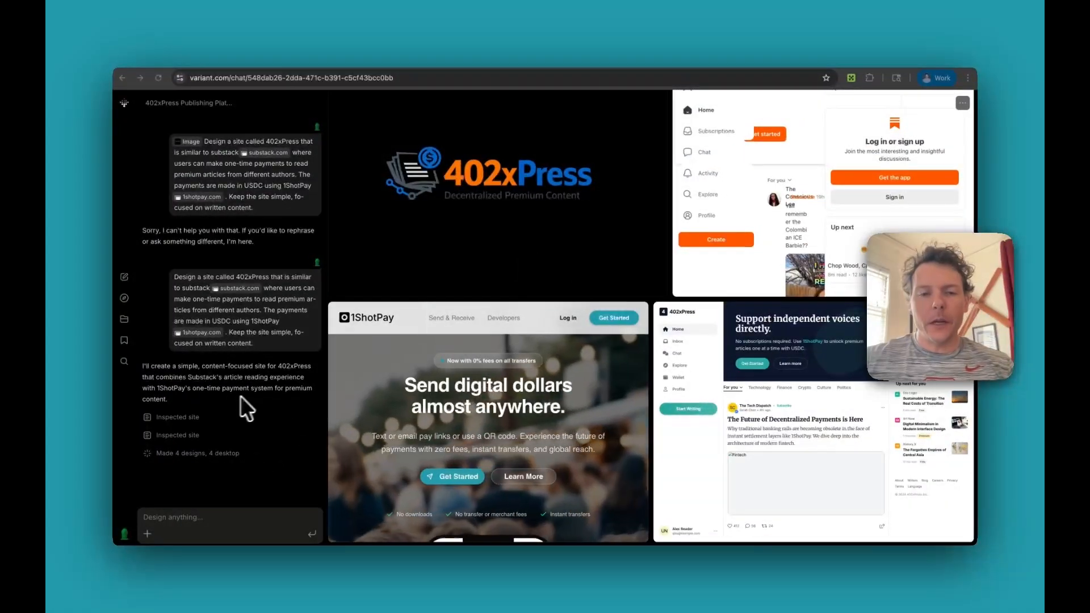
# - Browse the generated 402xPress designs on the canvas and compare their layouts
pyautogui.scroll(-5, 560, 340)
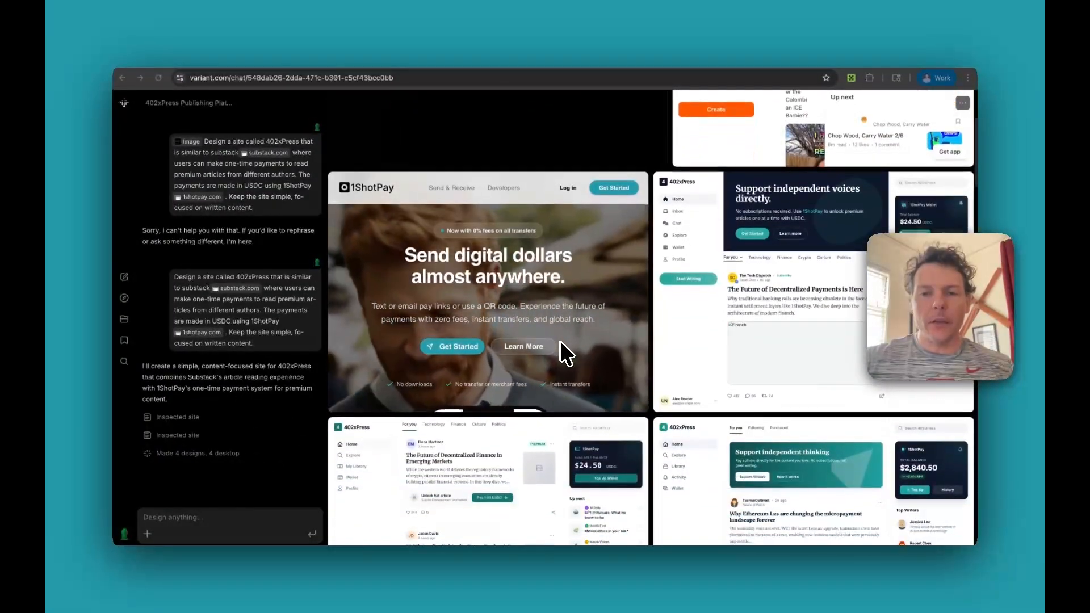
pyautogui.scroll(-5, 560, 340)
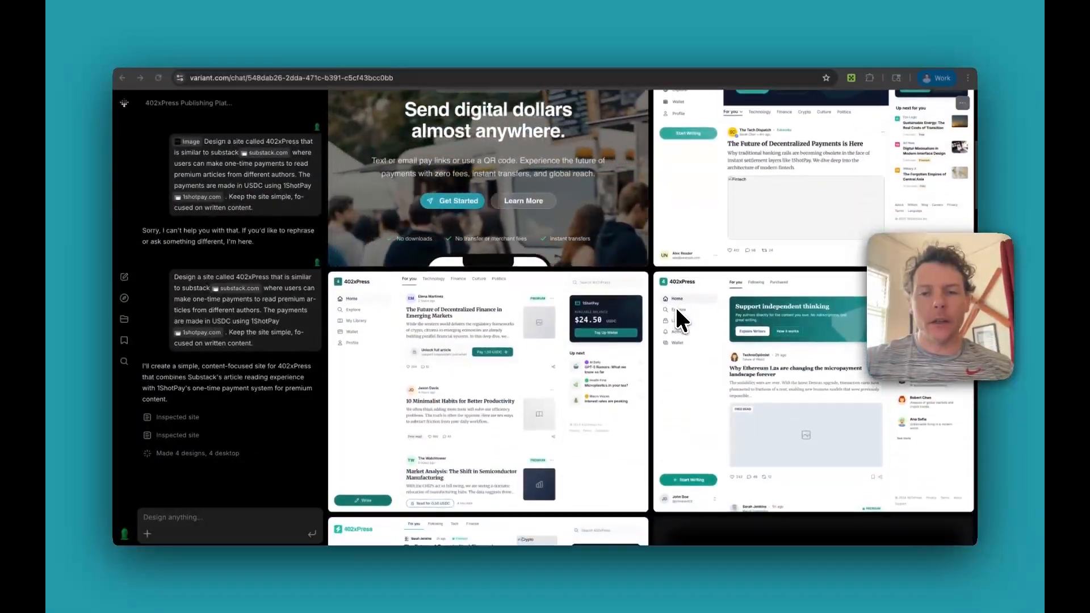
pyautogui.scroll(-6, 677, 309)
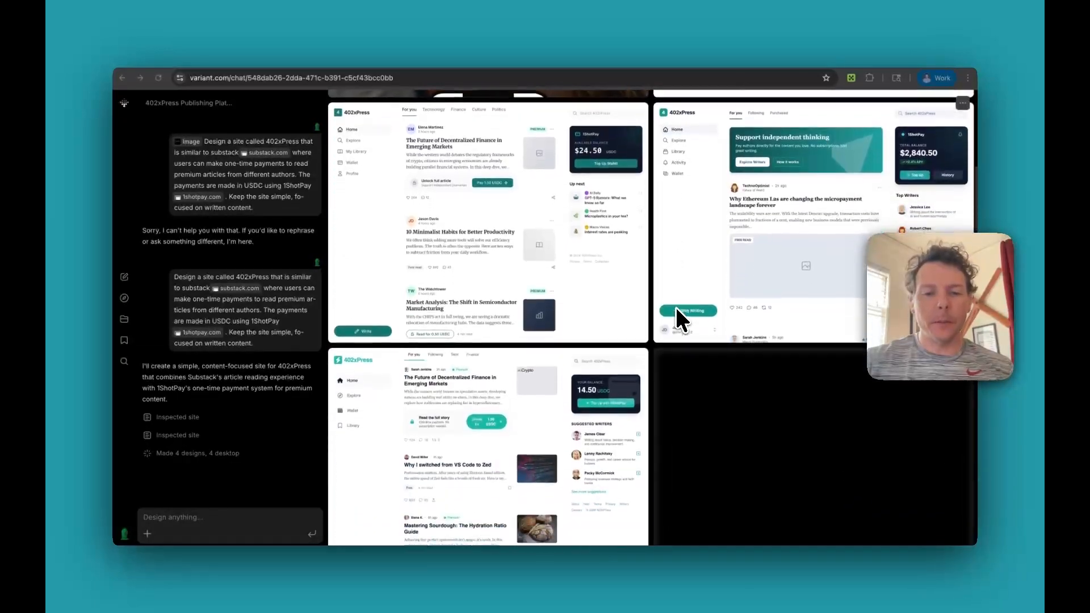
pyautogui.scroll(-4, 676, 310)
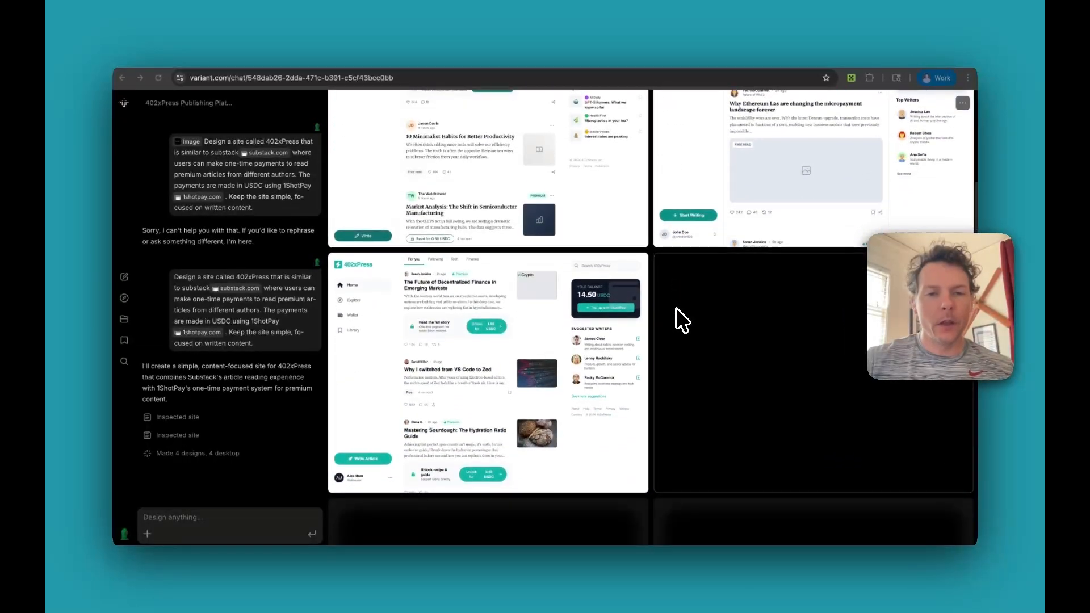
pyautogui.scroll(6, 676, 308)
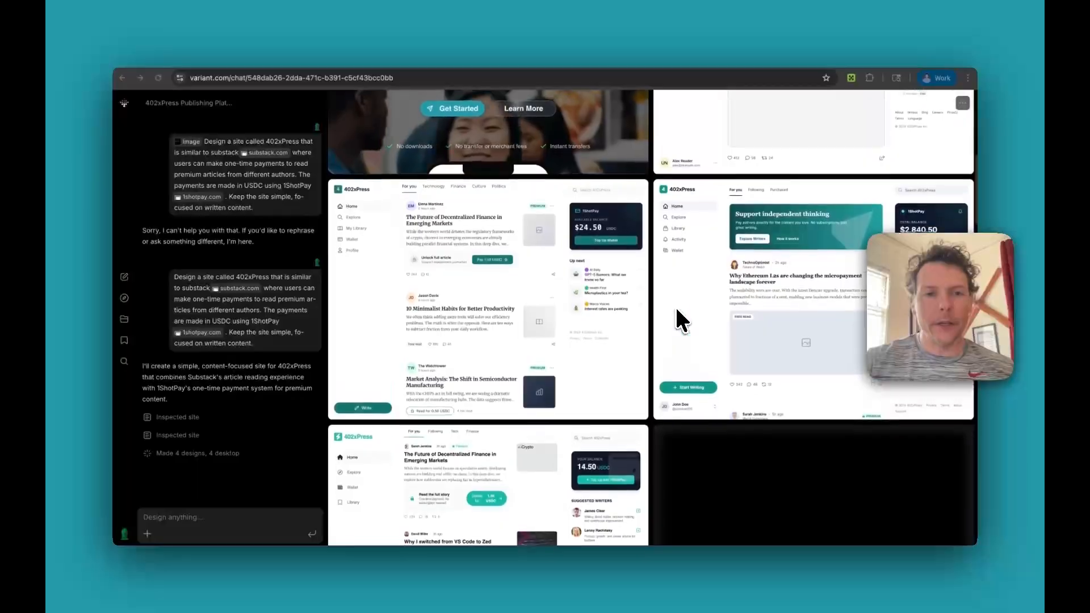
pyautogui.scroll(8, 676, 309)
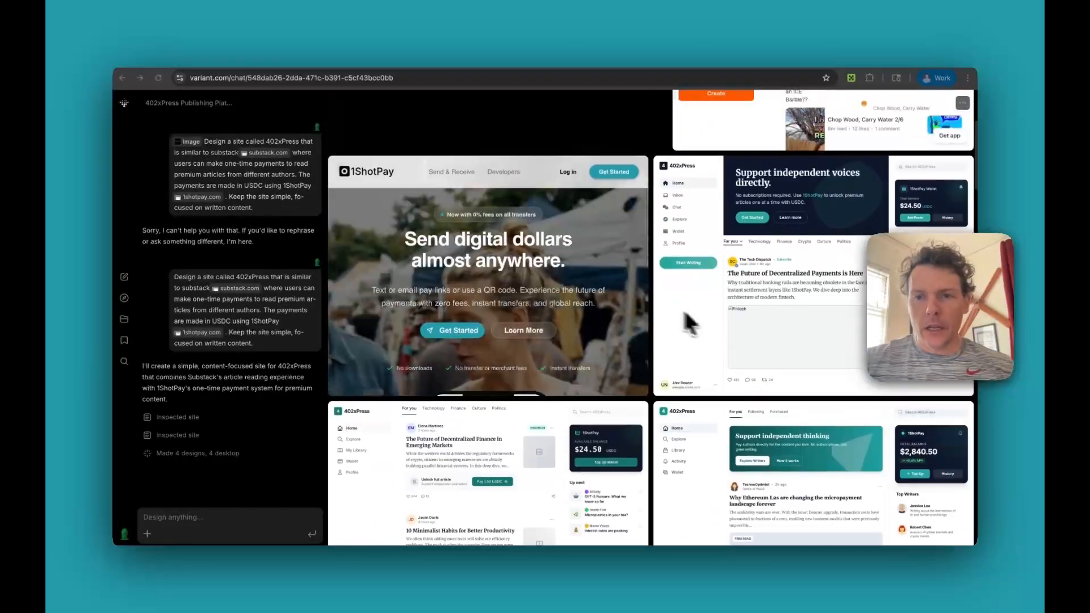
# - Open the 402xPress Article Platform 1 design and examine its article feed and the 1ShotPay unlock card
pyautogui.moveTo(760, 310)
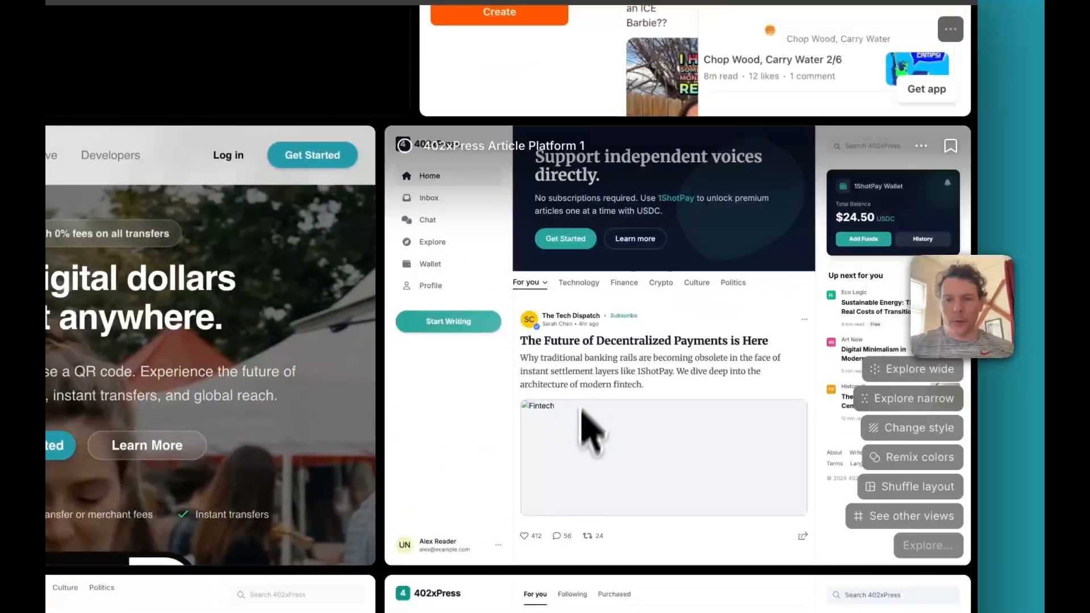
pyautogui.doubleClick(592, 352)
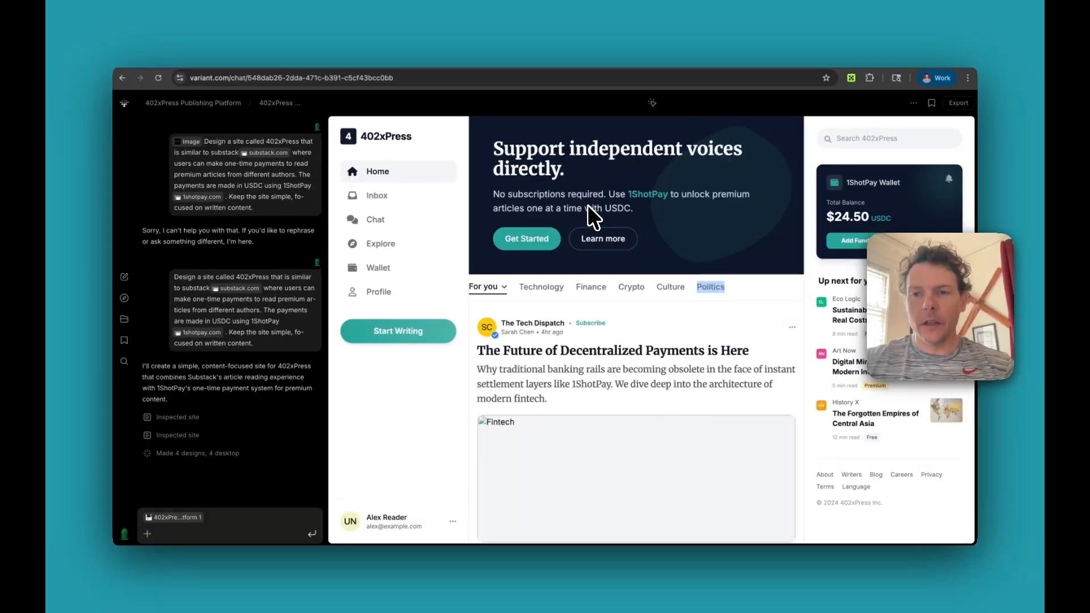
pyautogui.scroll(-5, 587, 206)
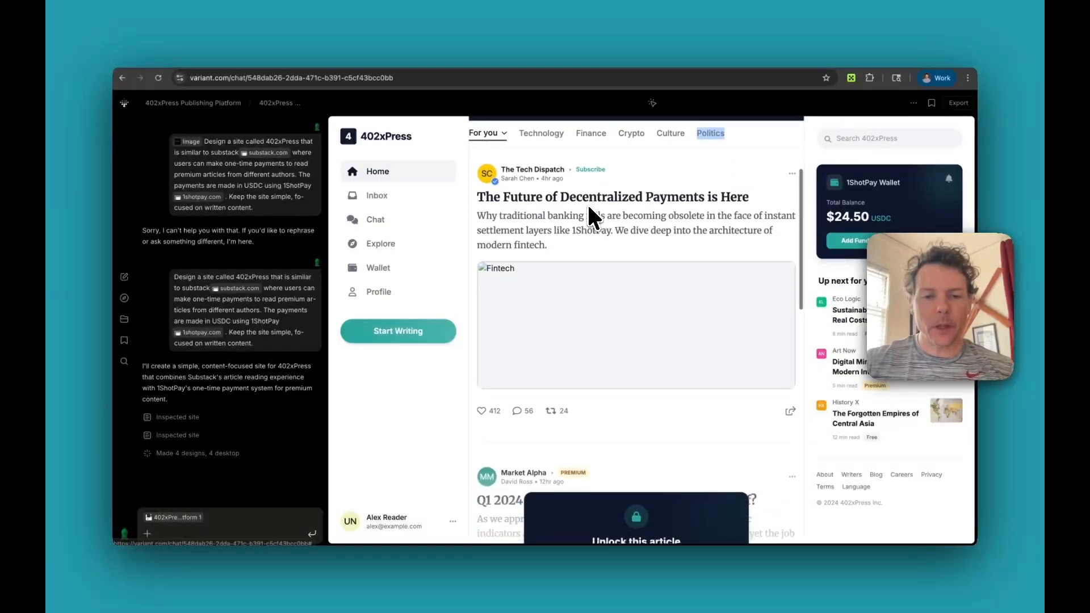
pyautogui.scroll(-5, 589, 208)
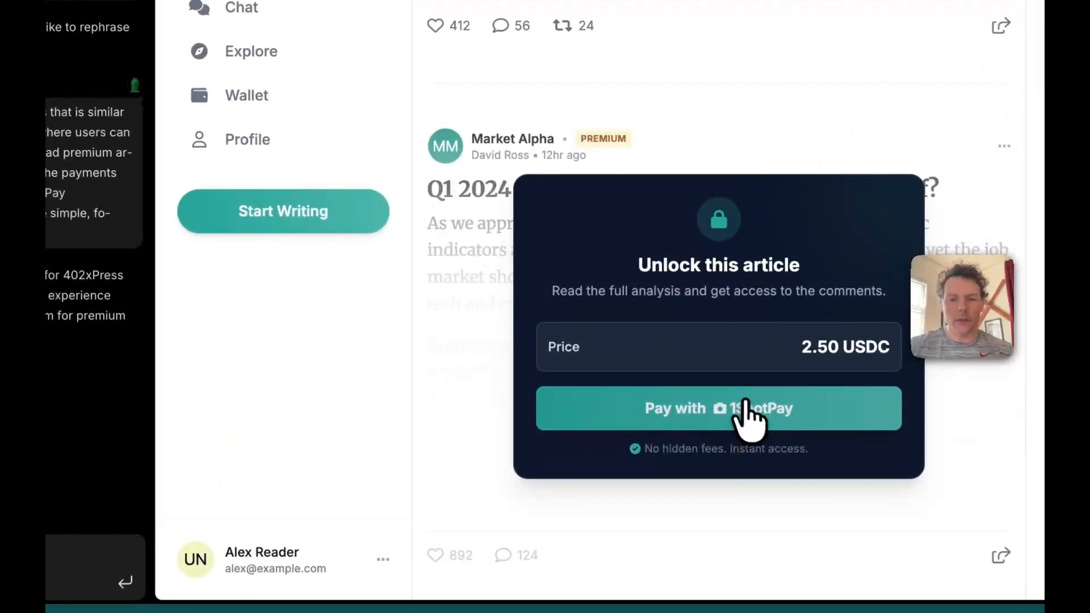
pyautogui.scroll(-1, 655, 454)
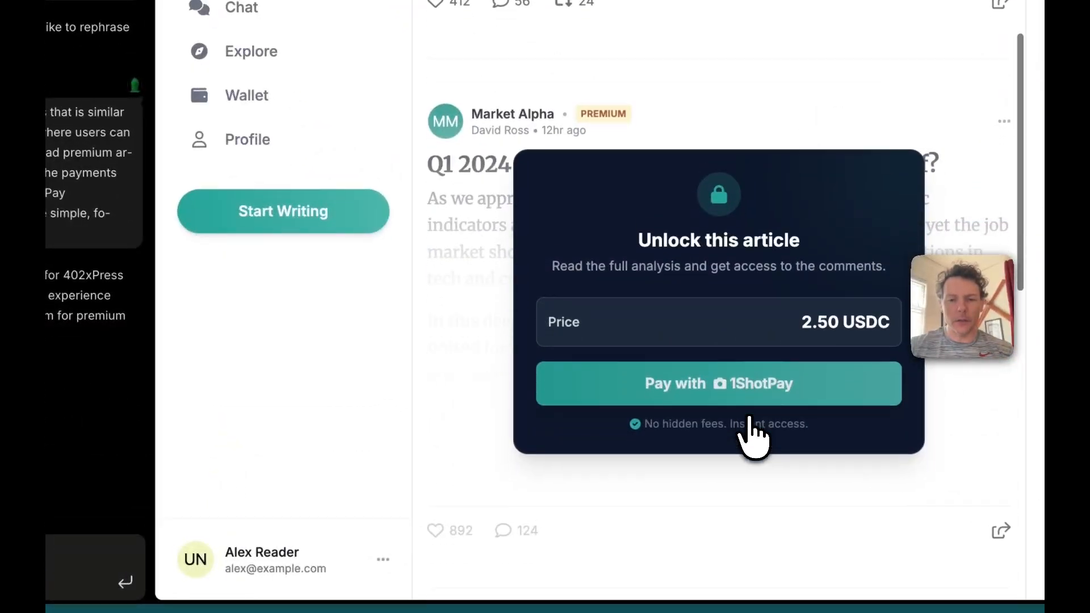
pyautogui.scroll(-4, 750, 421)
pyautogui.scroll(10, 751, 420)
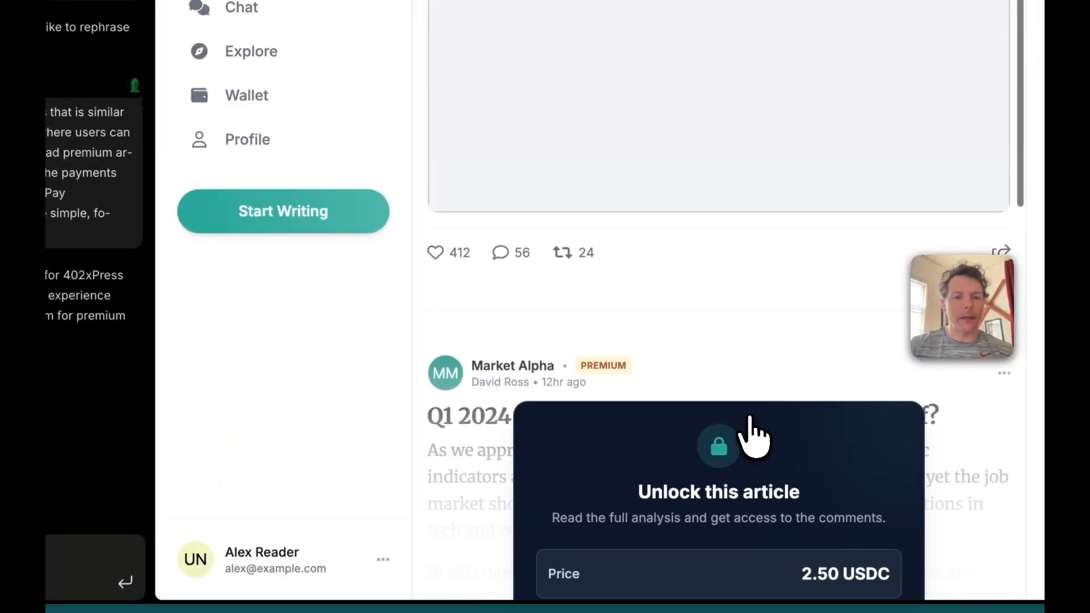
pyautogui.scroll(6, 750, 432)
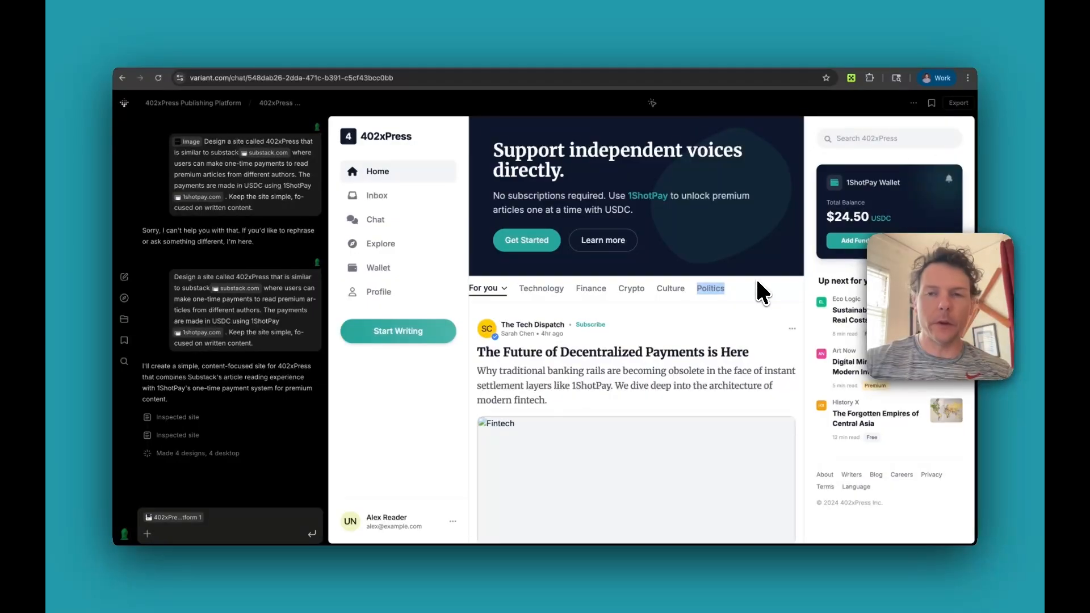
# - Open the design as a standalone page in a new tab, select its shared address and return to the design chat
pyautogui.click(958, 105)
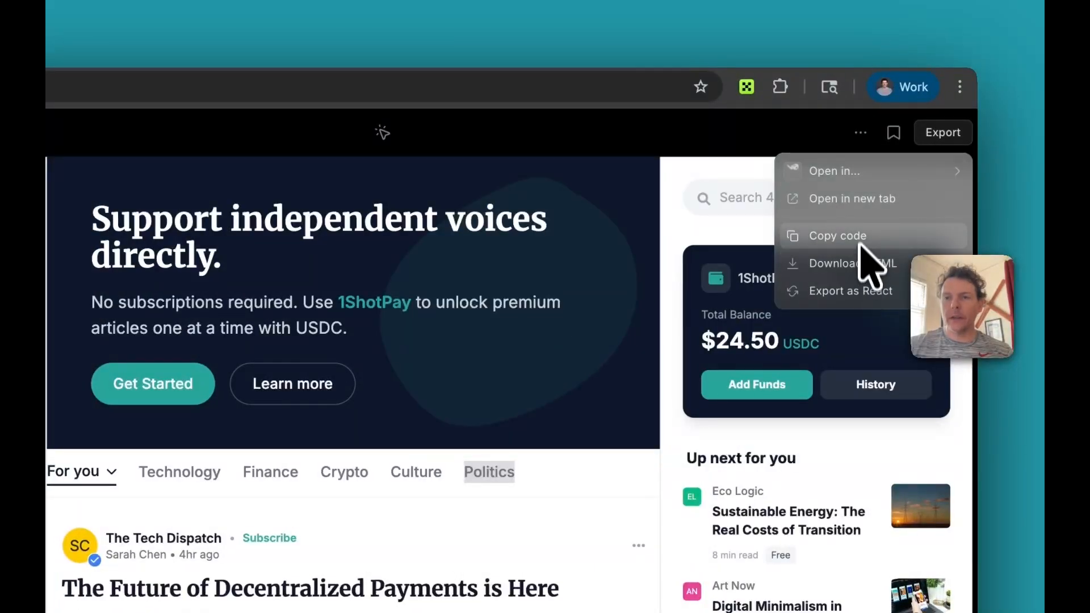
pyautogui.click(795, 199)
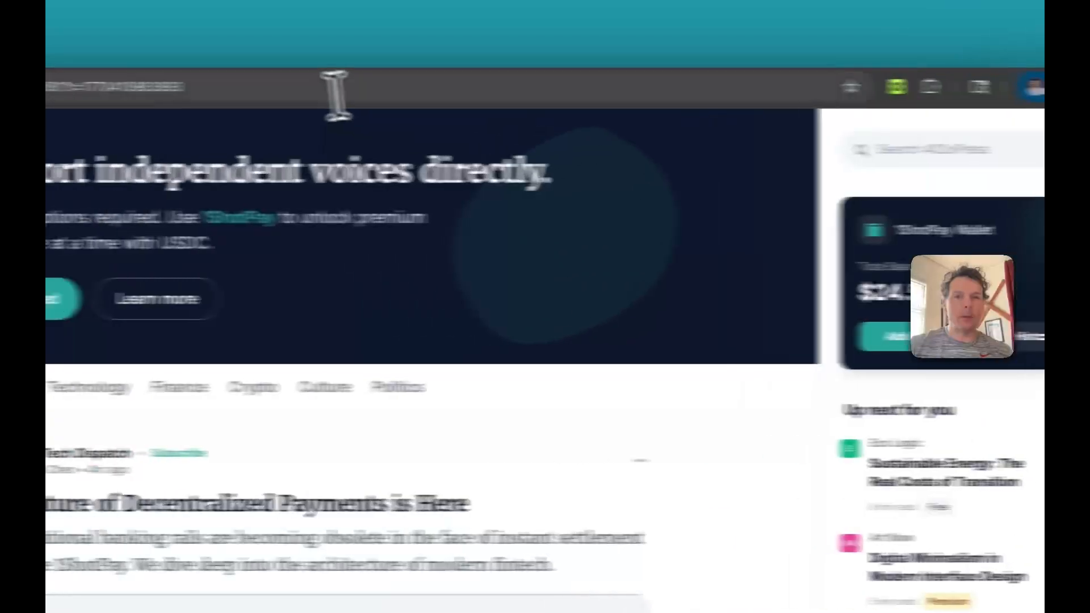
pyautogui.click(150, 91)
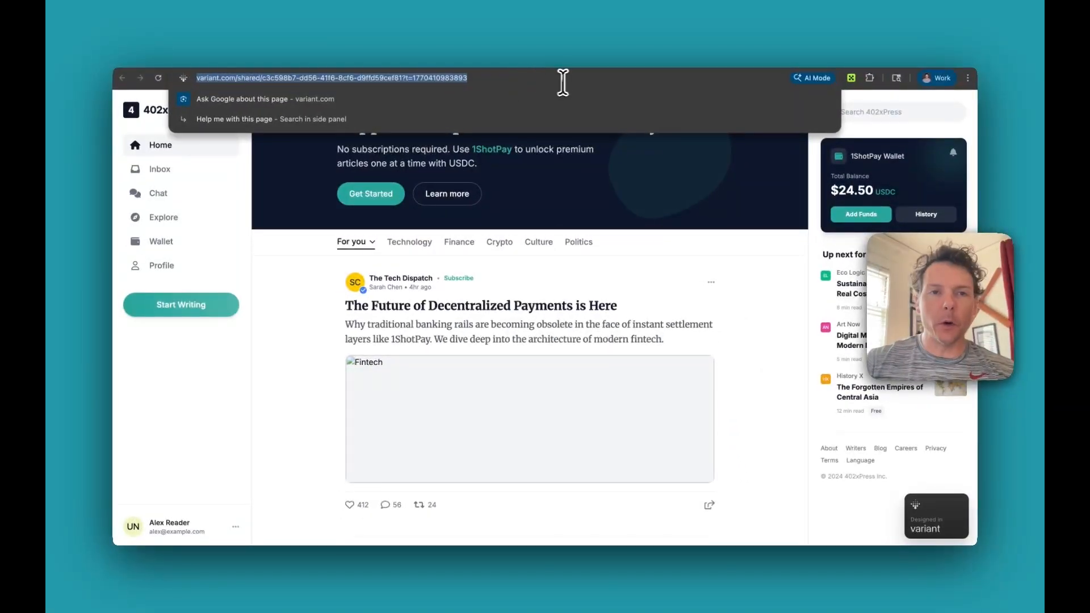
pyautogui.click(776, 60)
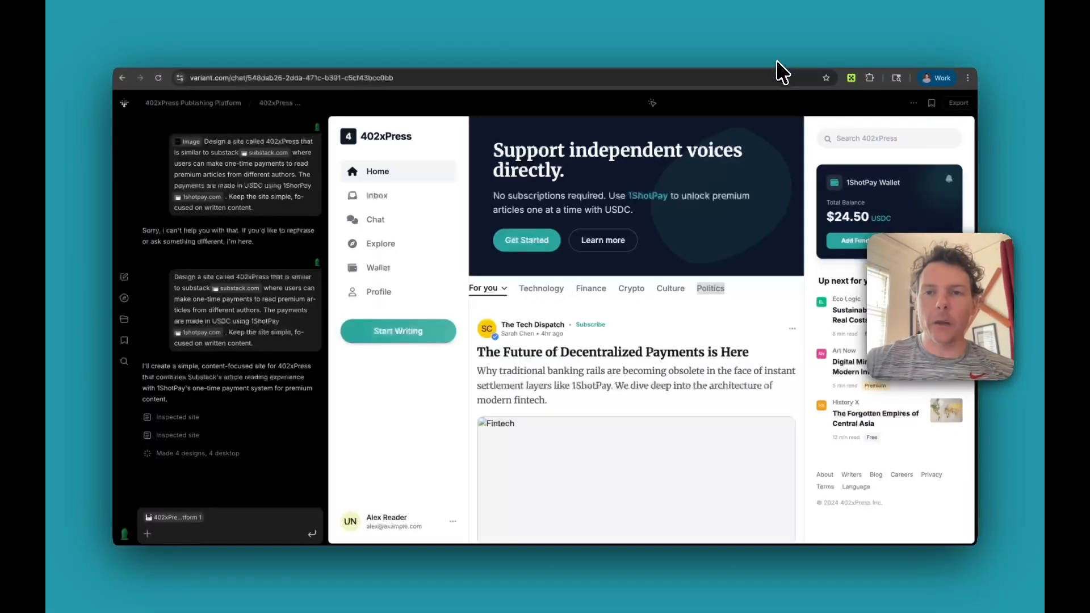
# - Start a new chat from the 402xPress Article Platform 1 design
pyautogui.click(913, 104)
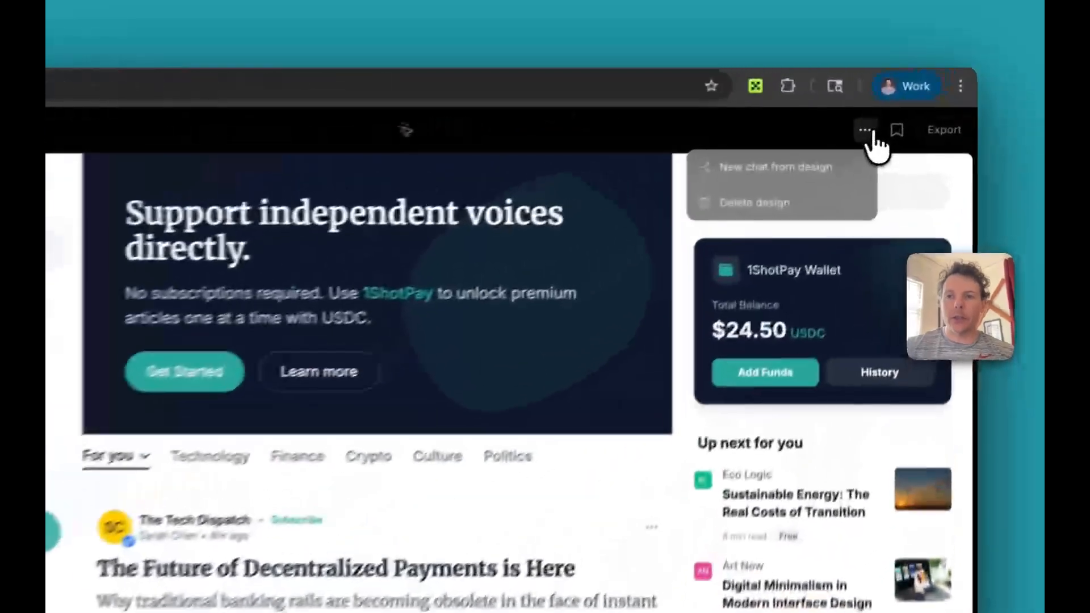
pyautogui.click(914, 103)
pyautogui.click(862, 134)
pyautogui.click(738, 174)
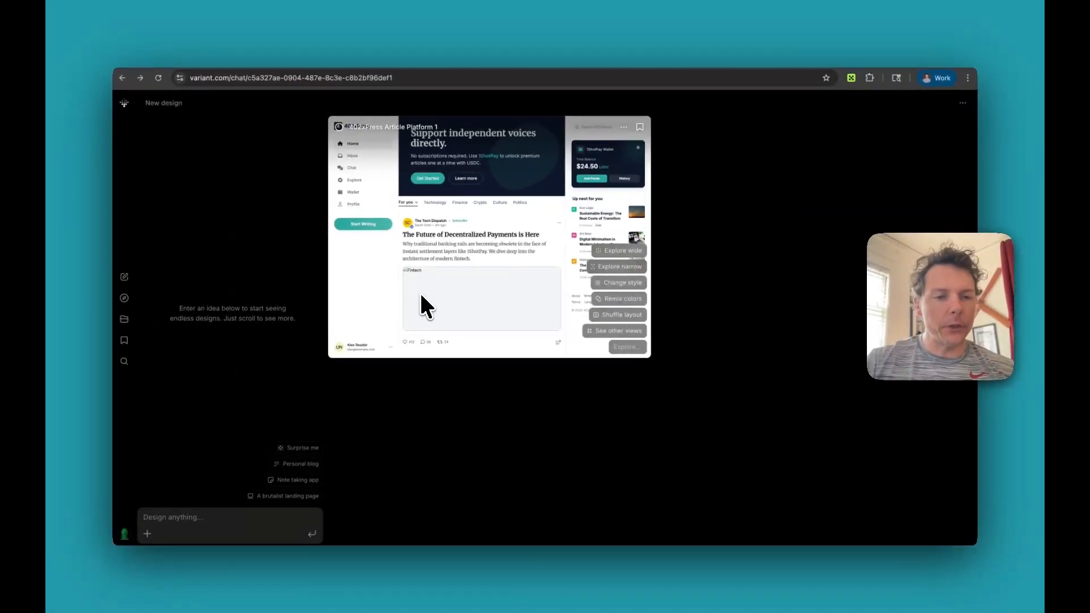
# - Open the 402xPress Article Platform 1 design in the new chat and copy its code
pyautogui.click(461, 274)
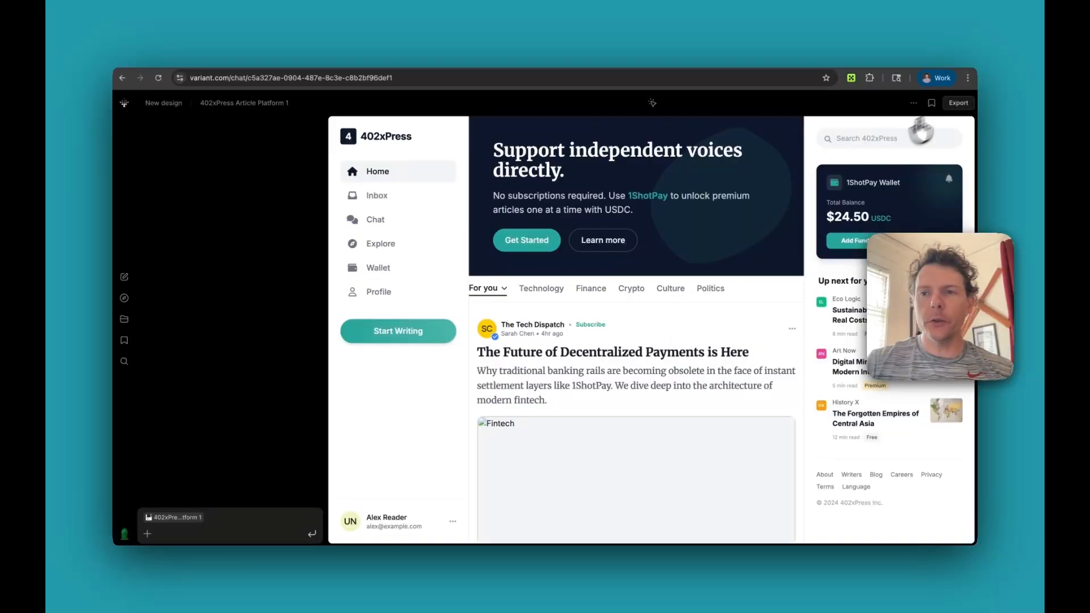
pyautogui.click(959, 103)
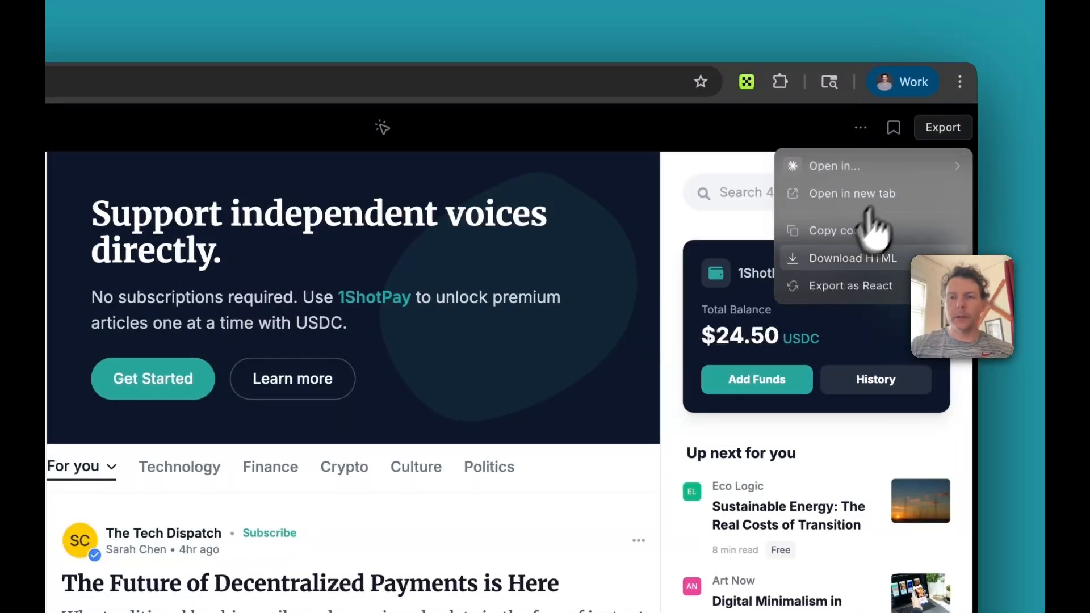
pyautogui.click(857, 233)
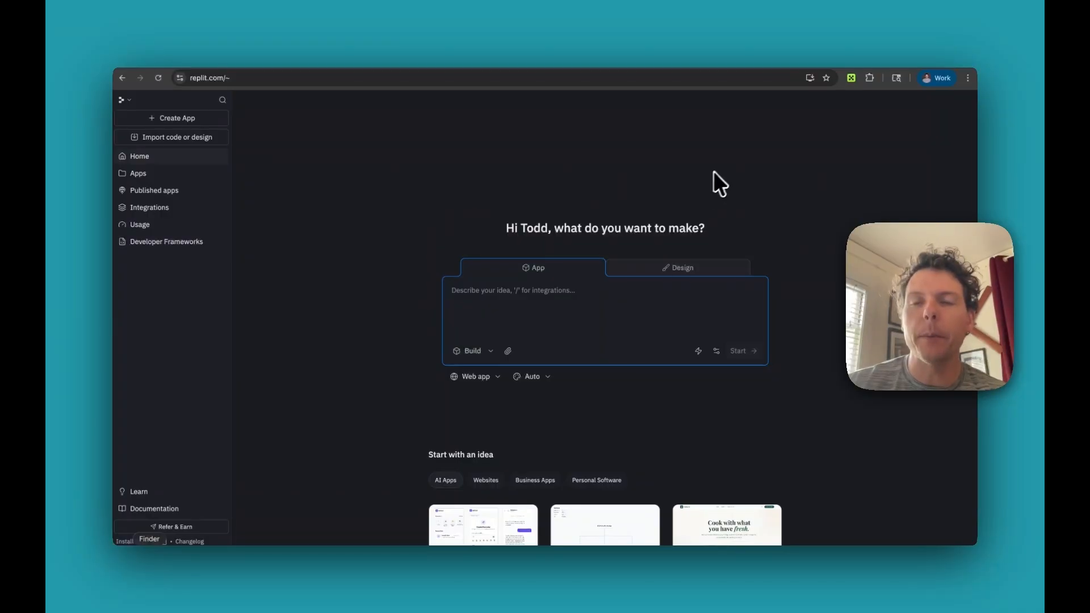
# - Switch to 1shotapi.com, view the account's Smart Contracts dashboard and return to the site's homepage
pyautogui.click(798, 58)
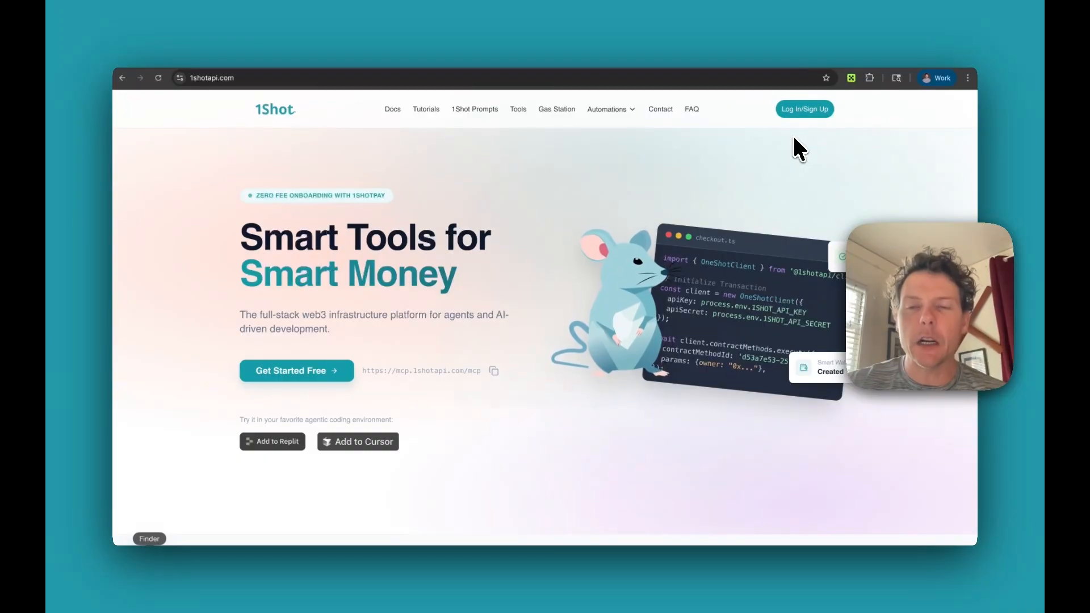
pyautogui.click(797, 114)
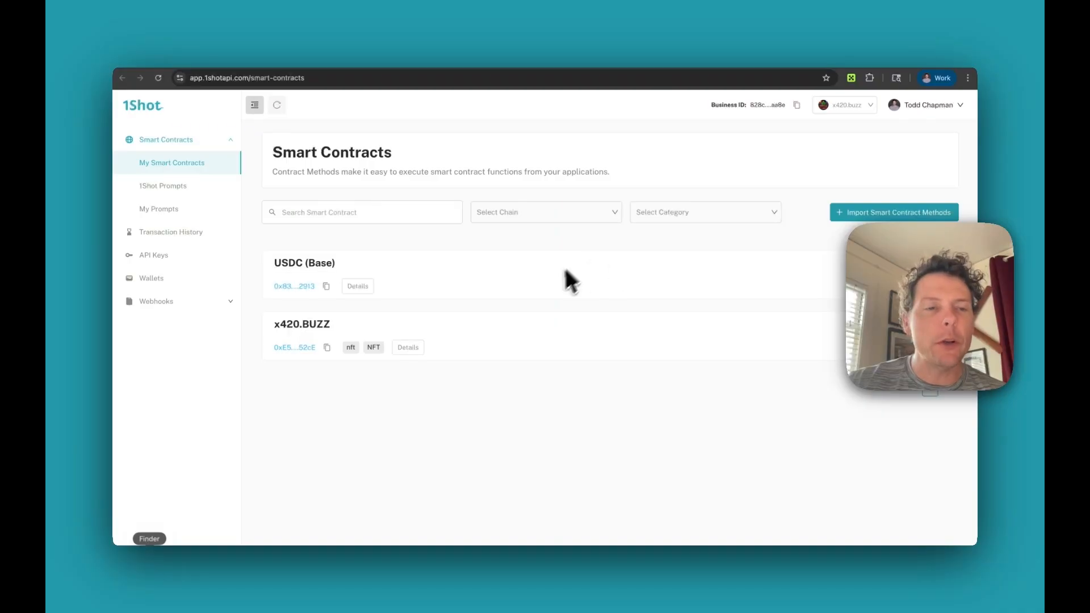
pyautogui.click(827, 57)
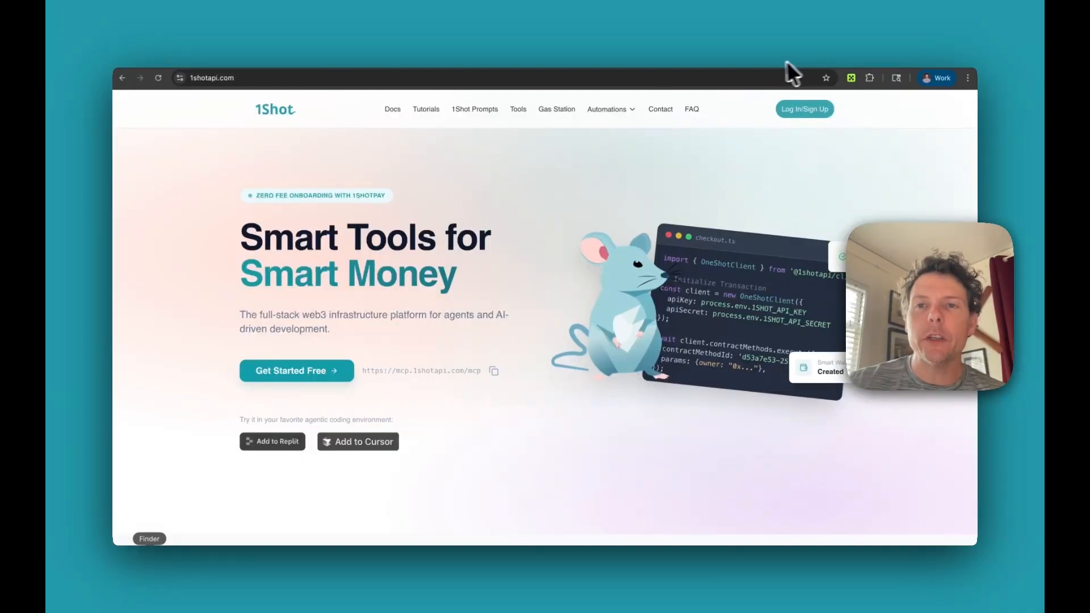
pyautogui.click(267, 443)
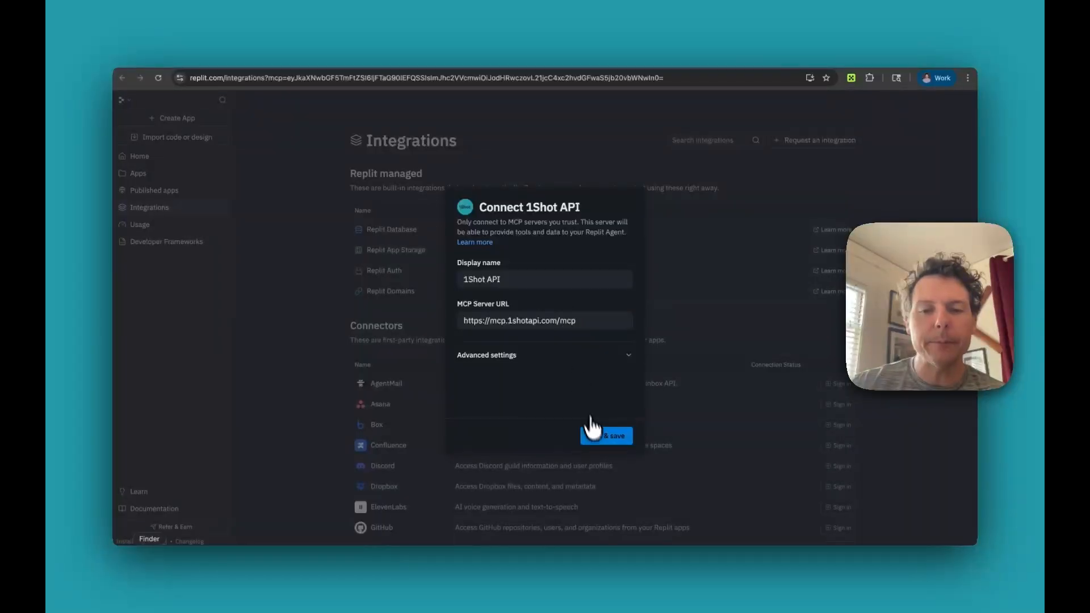
pyautogui.click(596, 437)
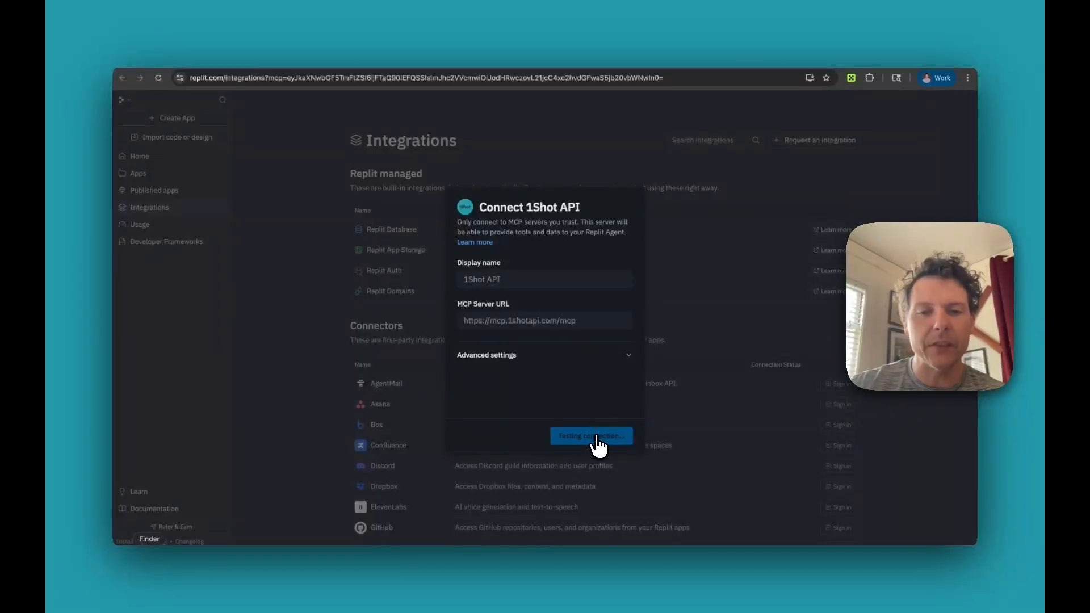
pyautogui.click(598, 437)
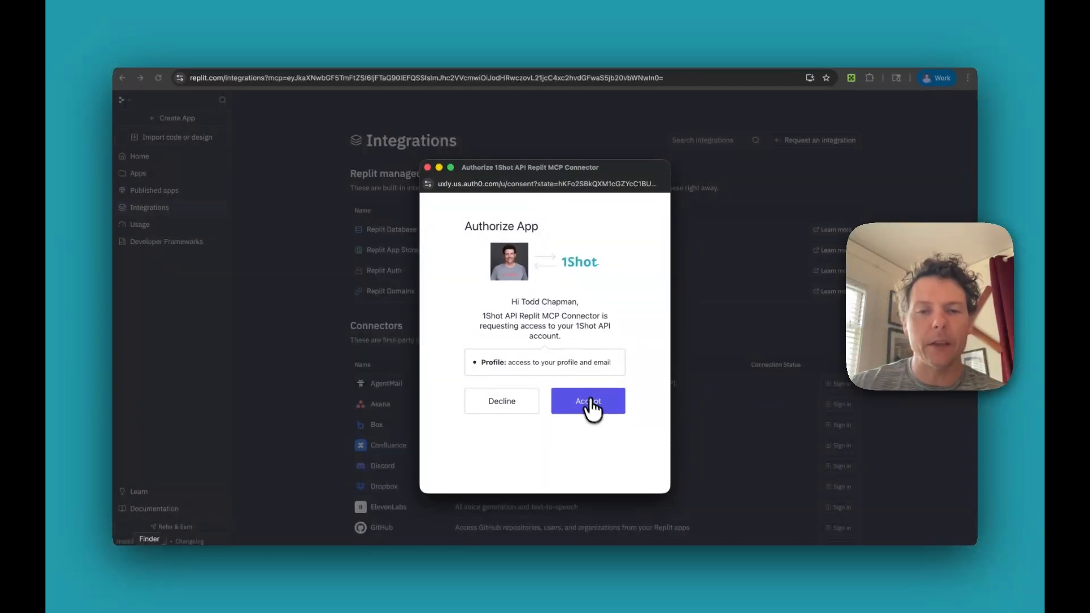
pyautogui.click(596, 418)
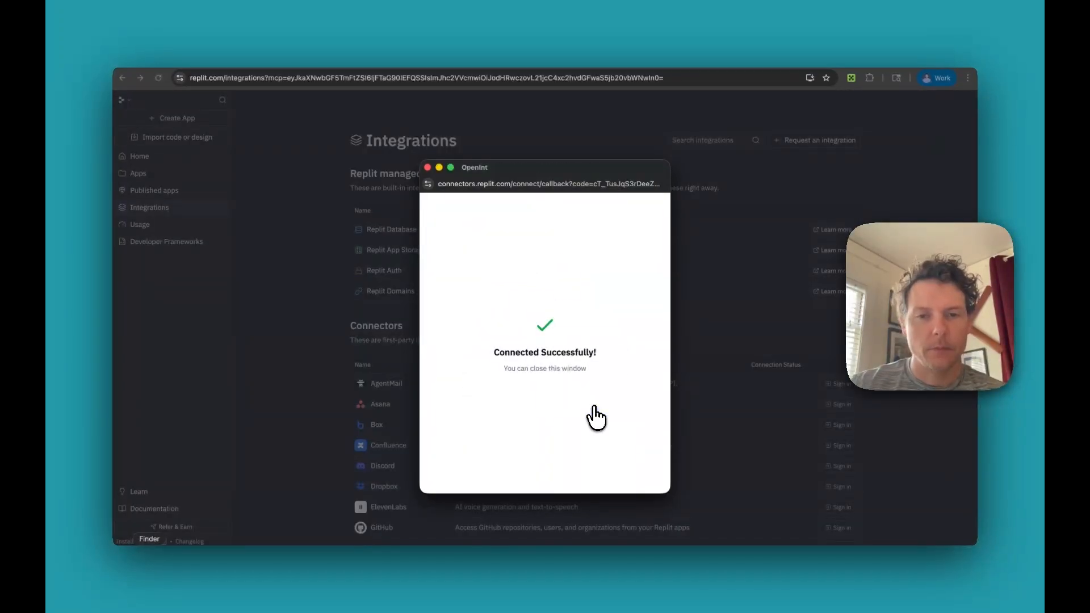
# - Check the 1Shot API entry under MCP Servers for Replit Agent and go back to Replit's home page
pyautogui.scroll(-10, 595, 418)
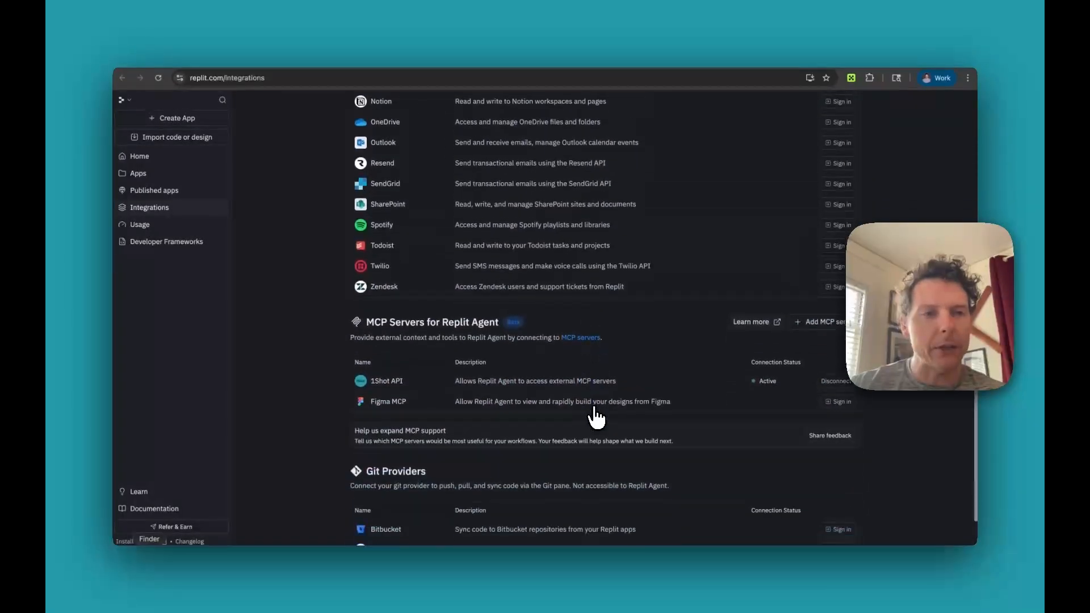
pyautogui.scroll(-2, 317, 267)
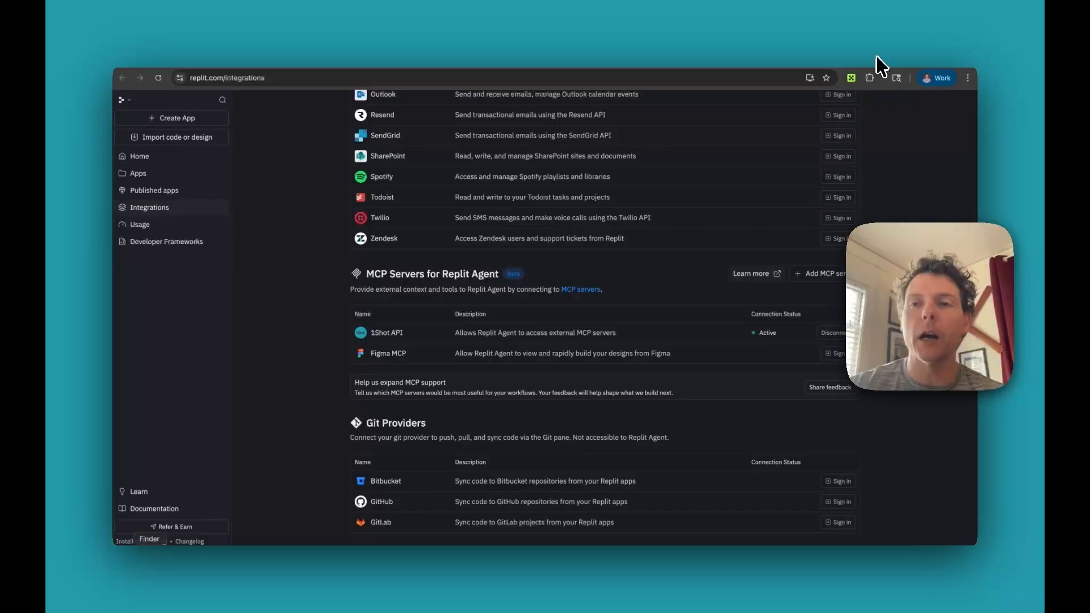
pyautogui.click(160, 161)
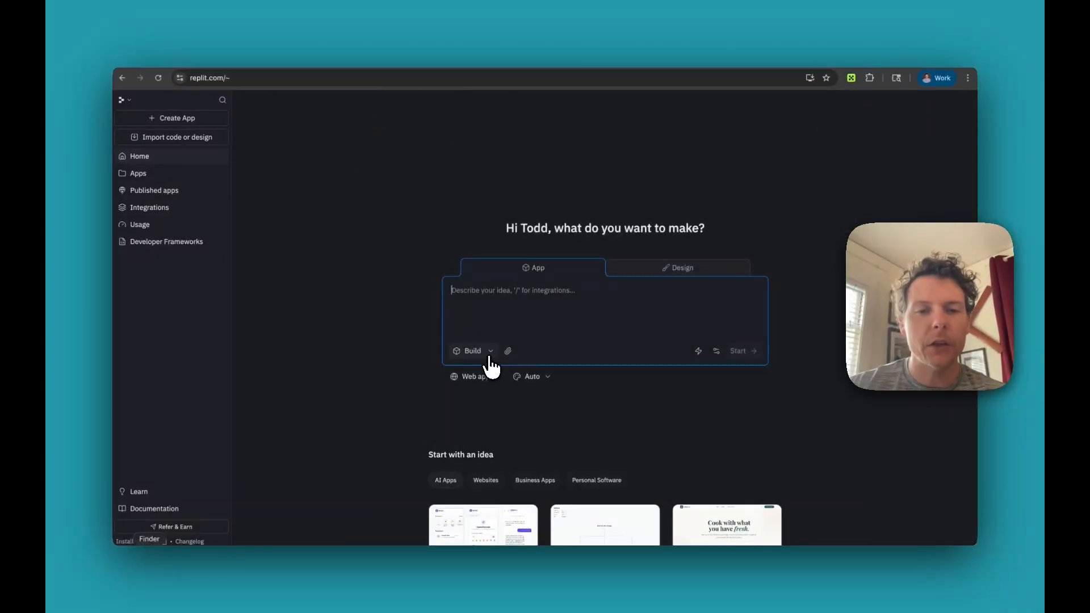
# - Attach variant-402xPress.html, 402xPress-icon.jpg and 402xPress-logo.png from the Desktop to the new app prompt
pyautogui.click(509, 352)
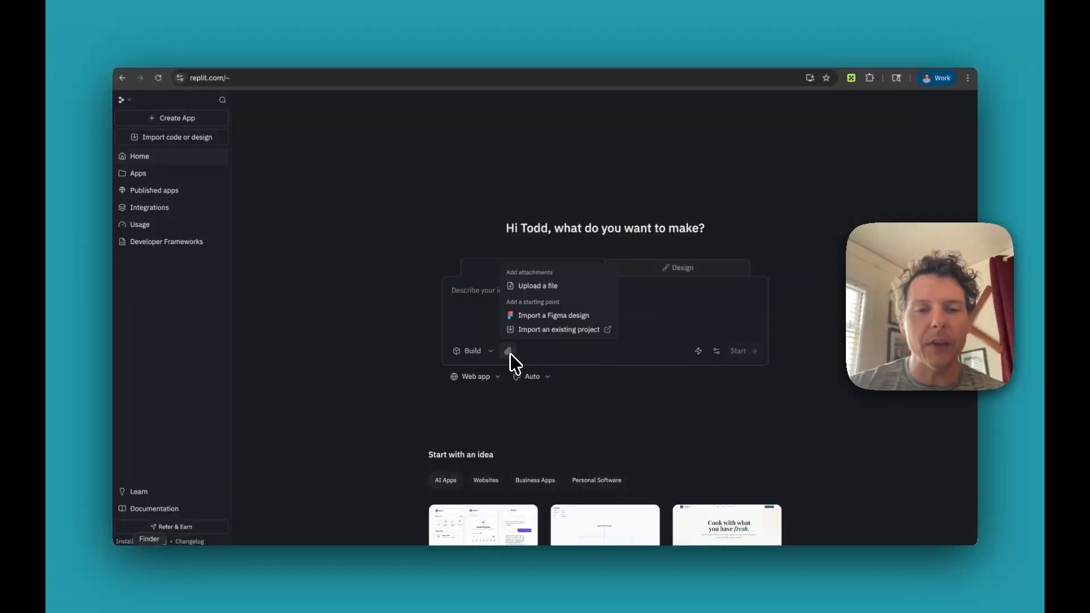
pyautogui.click(536, 285)
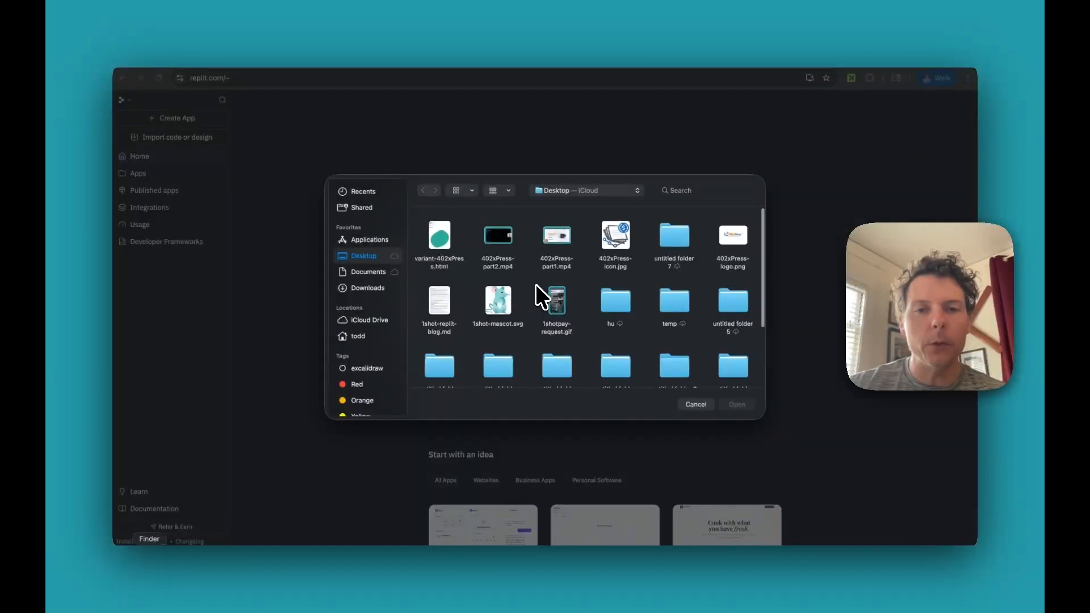
pyautogui.click(623, 255)
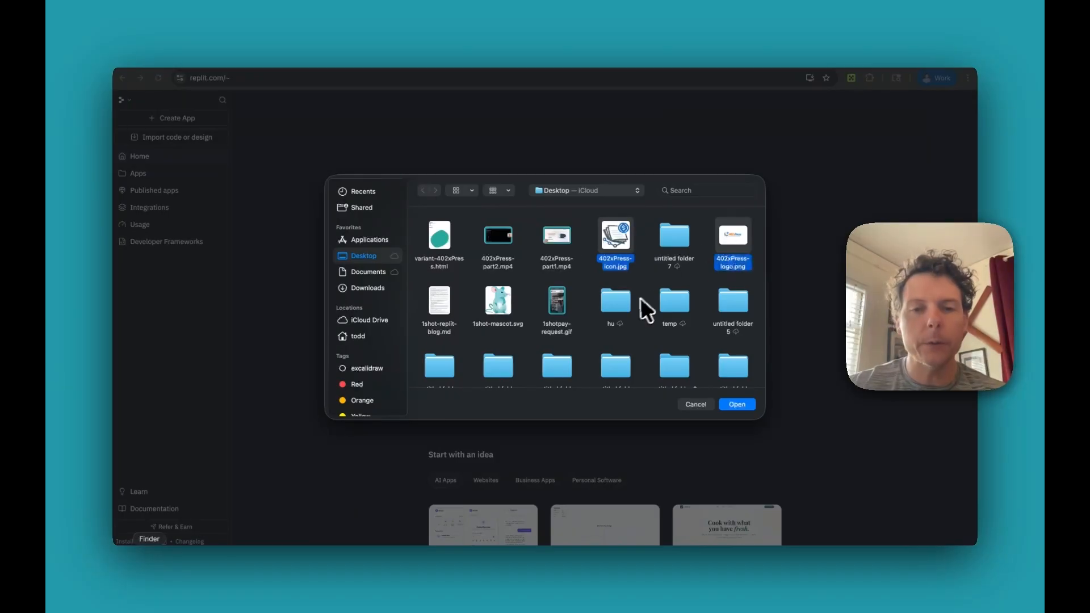
pyautogui.scroll(-2, 609, 318)
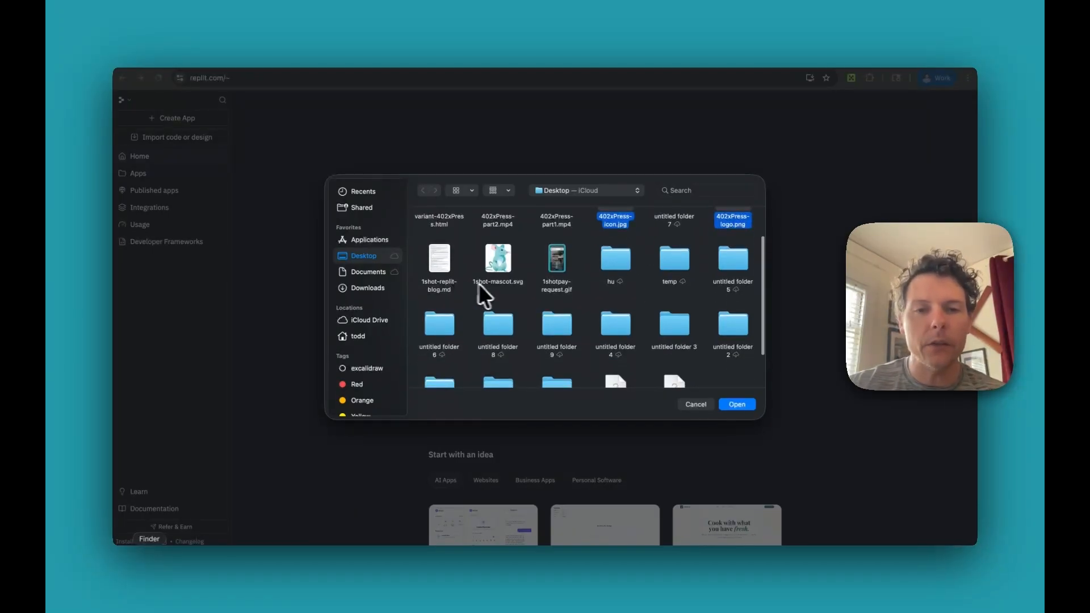
pyautogui.scroll(-2, 499, 298)
pyautogui.scroll(4, 499, 297)
pyautogui.click(446, 245)
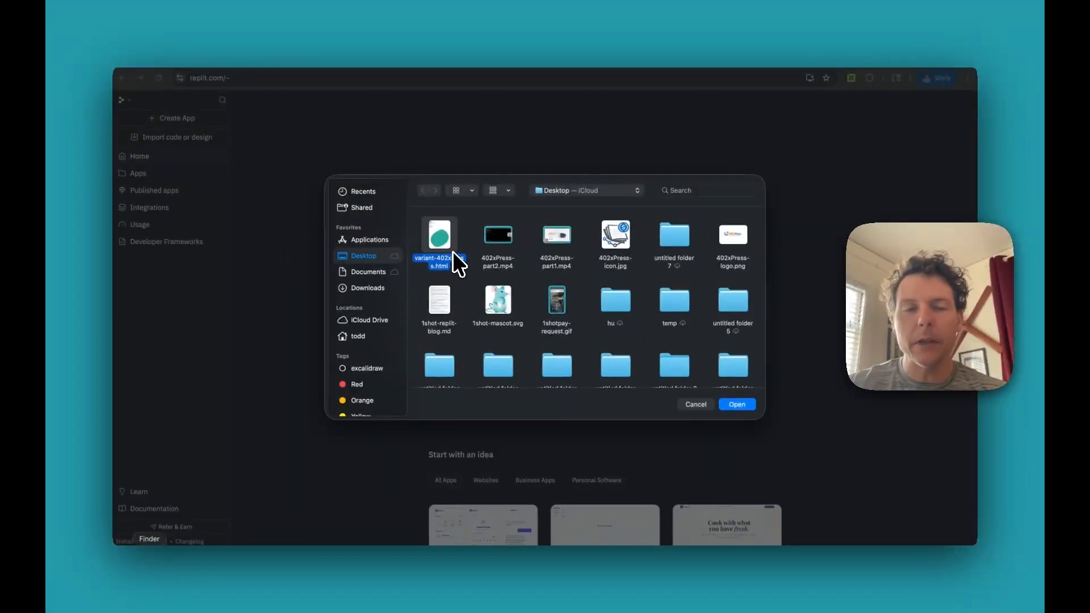
pyautogui.keyDown('super'); pyautogui.click(617, 247); pyautogui.keyUp('super')
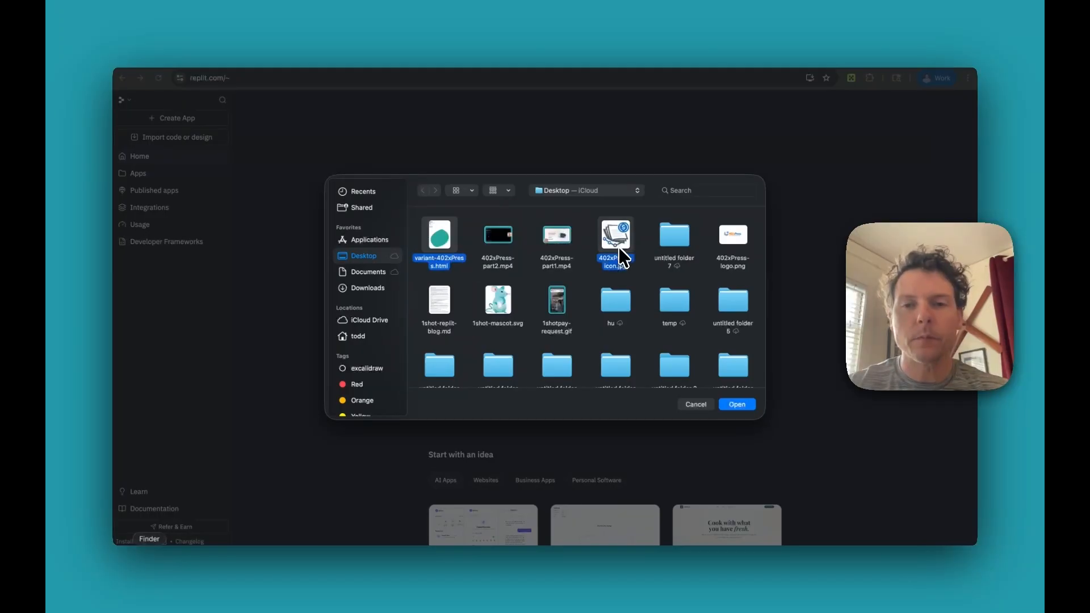
pyautogui.keyDown('super'); pyautogui.click(732, 250); pyautogui.keyUp('super')
pyautogui.click(736, 404)
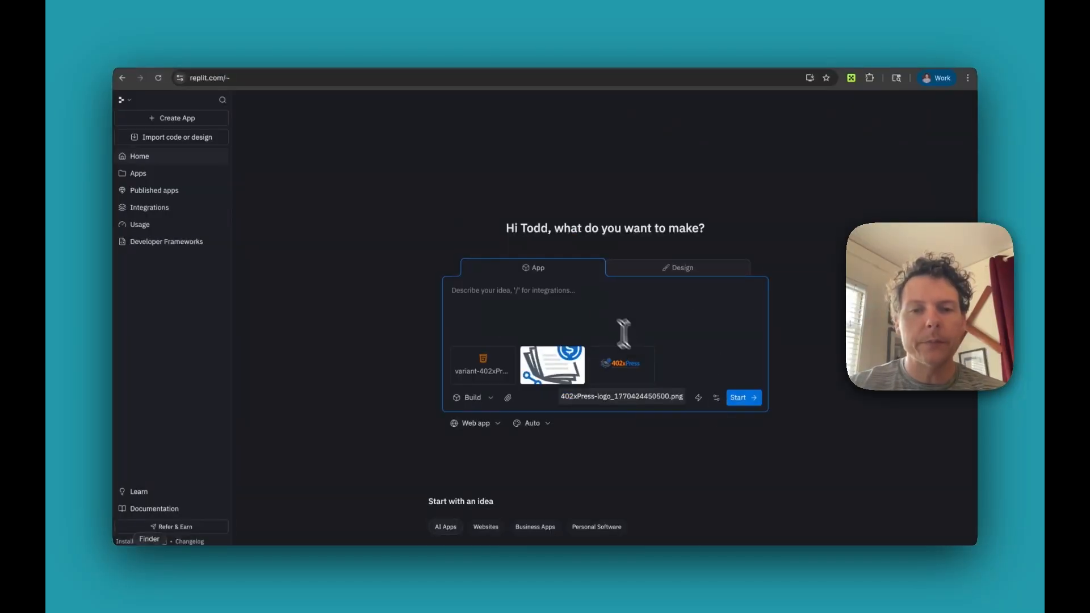
# - Paste the copied build instructions into the app prompt and start the build
pyautogui.click(546, 302)
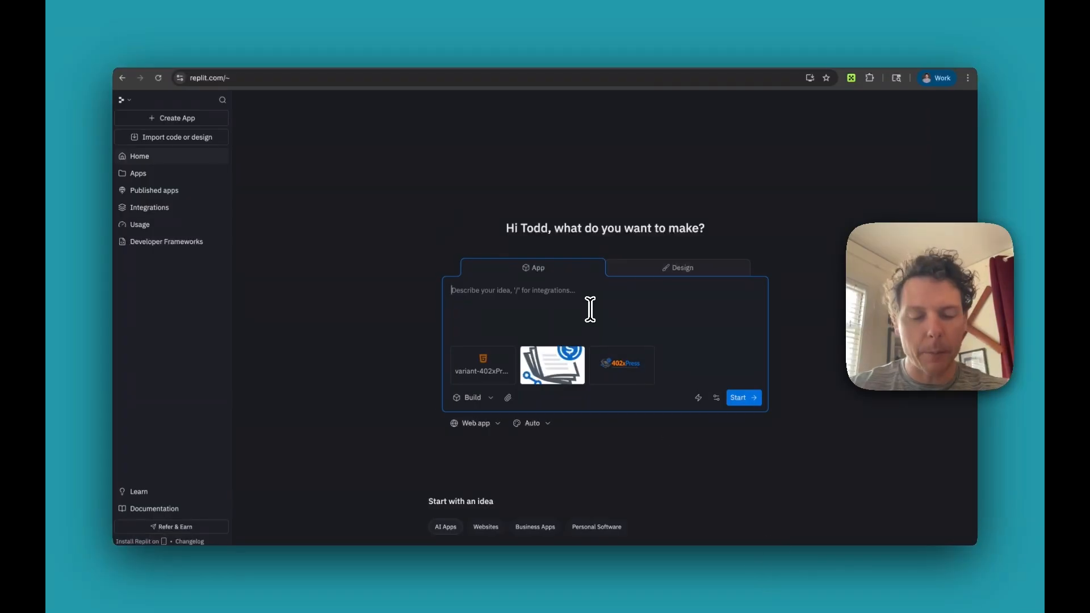
pyautogui.press('super+v')
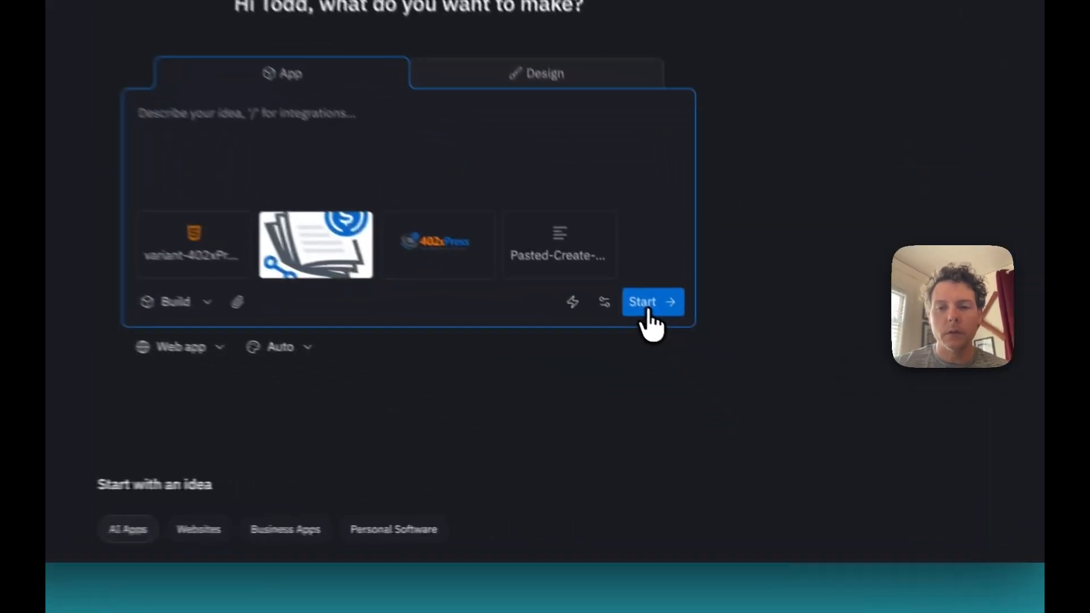
pyautogui.click(742, 404)
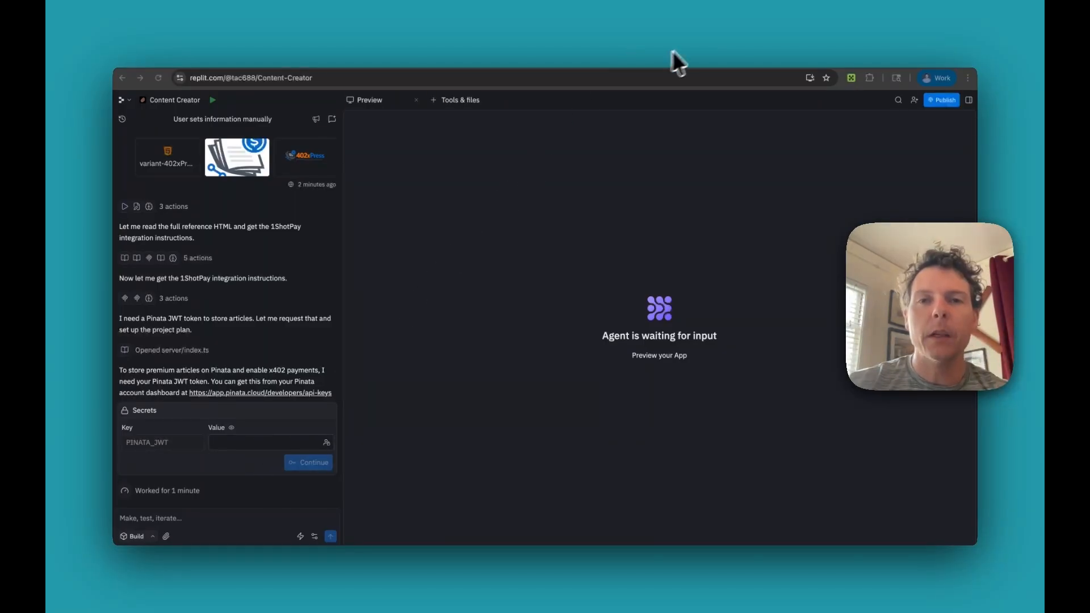
# - Switch to the Pinata web app and begin a new API key named 402xPress
pyautogui.click(526, 59)
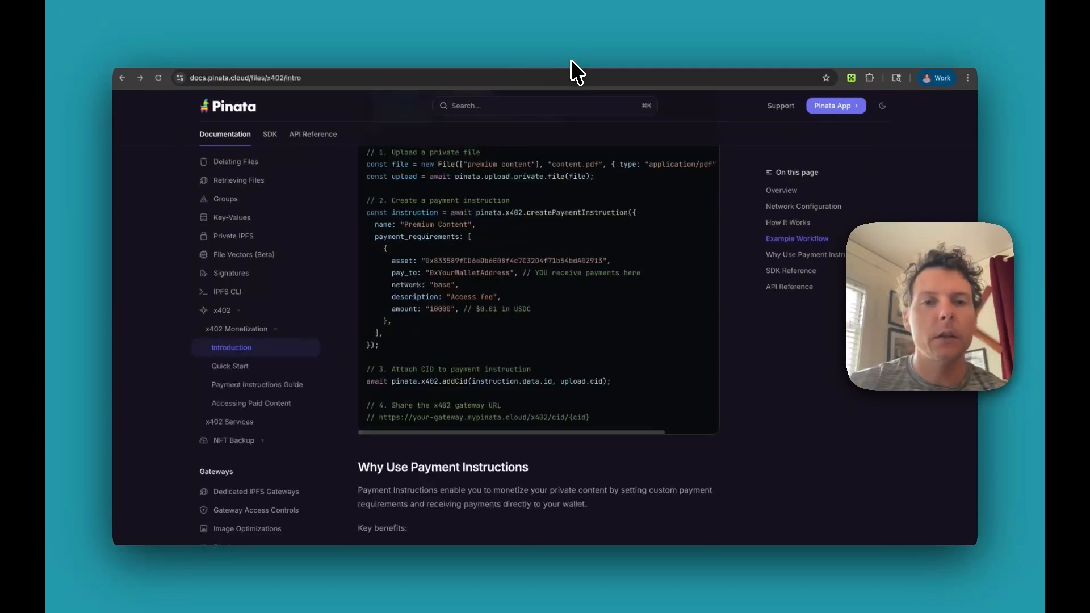
pyautogui.click(464, 57)
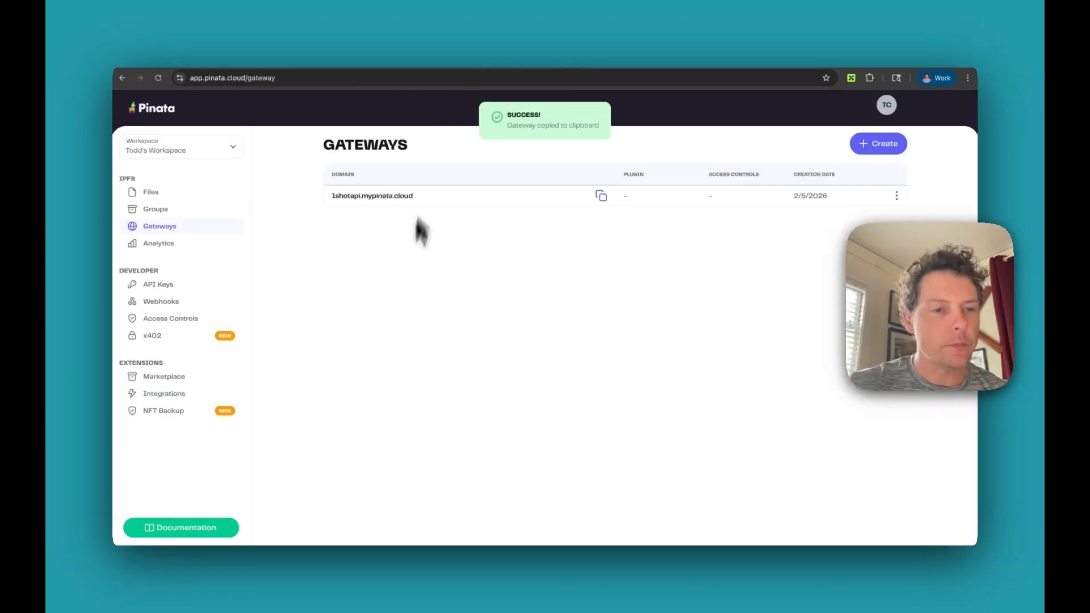
pyautogui.click(167, 286)
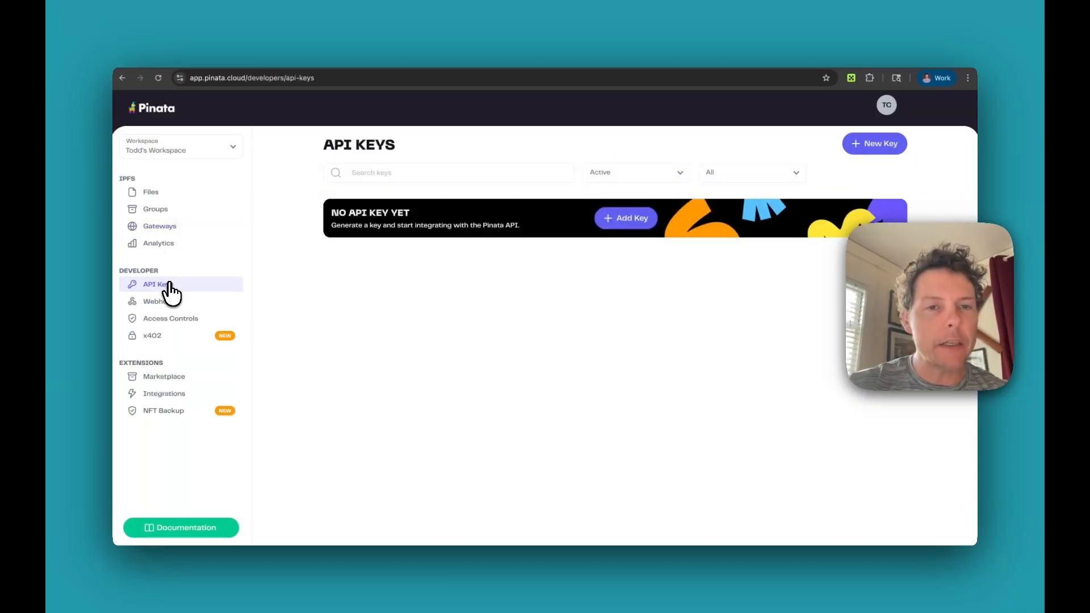
pyautogui.click(627, 219)
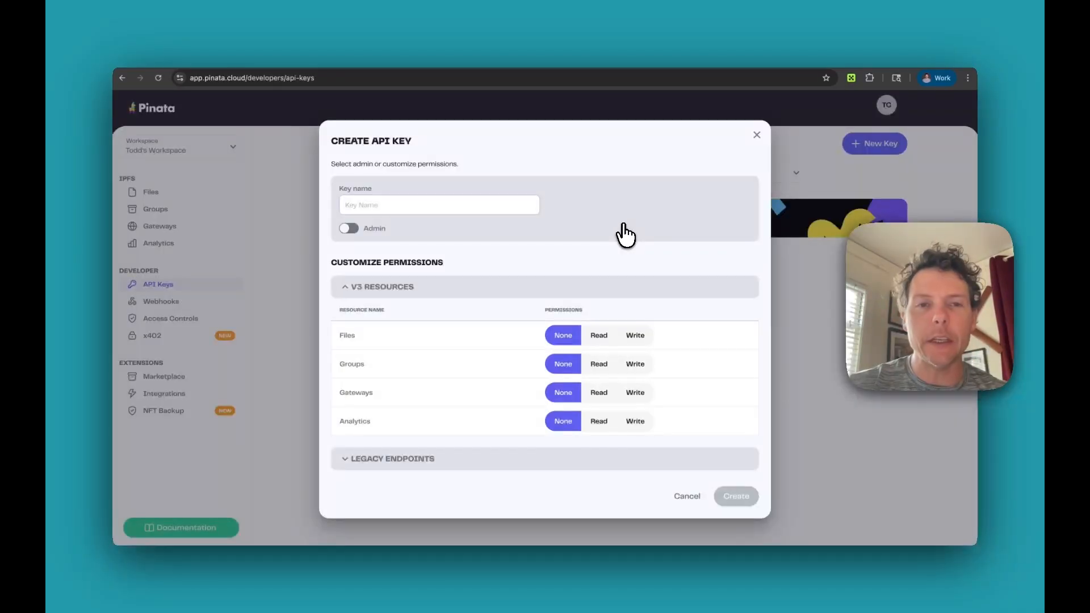
pyautogui.click(452, 205)
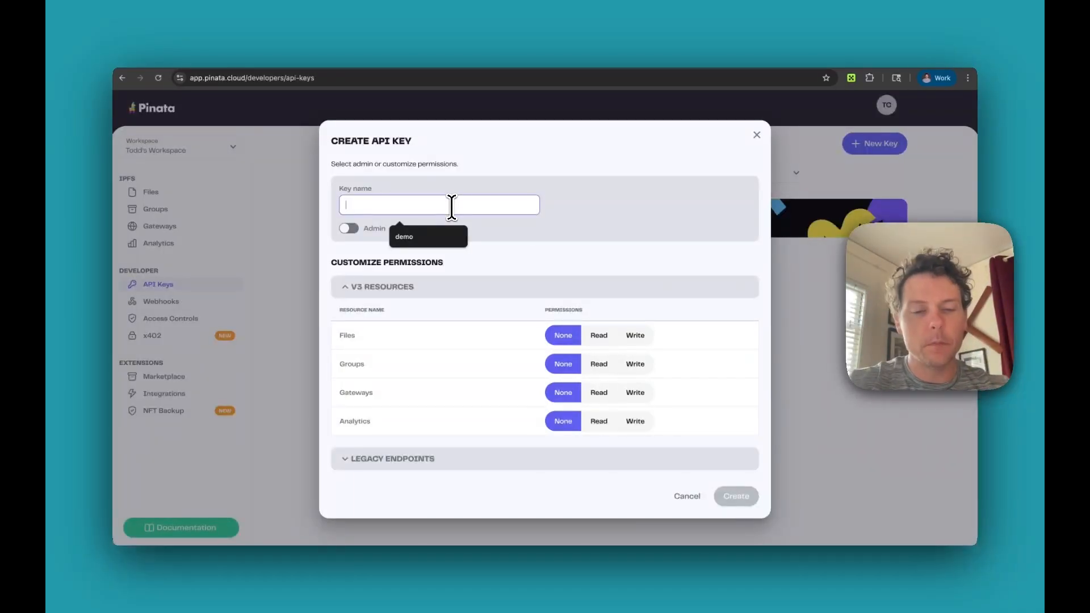
pyautogui.write('402xPress')
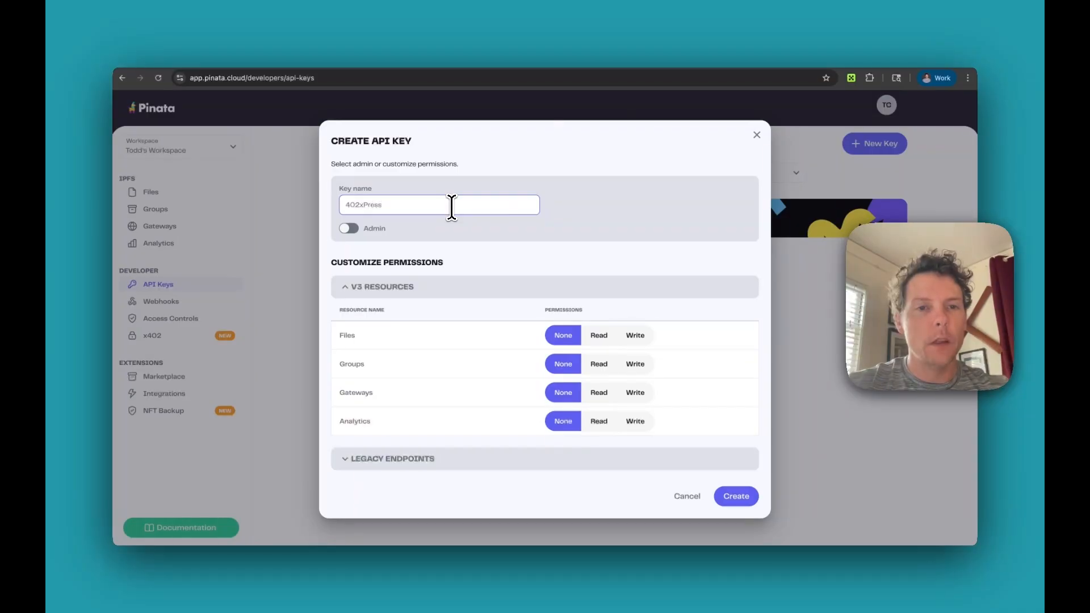
# - Give the key Write access to Files and Gateways and Read access to Groups, and create it
pyautogui.click(652, 388)
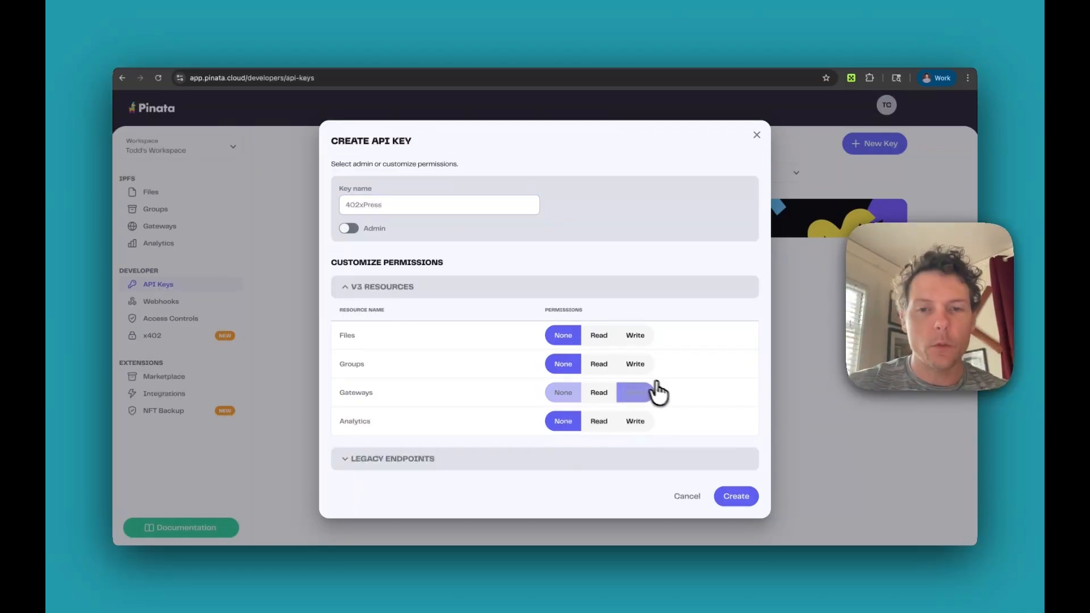
pyautogui.click(635, 366)
pyautogui.click(635, 338)
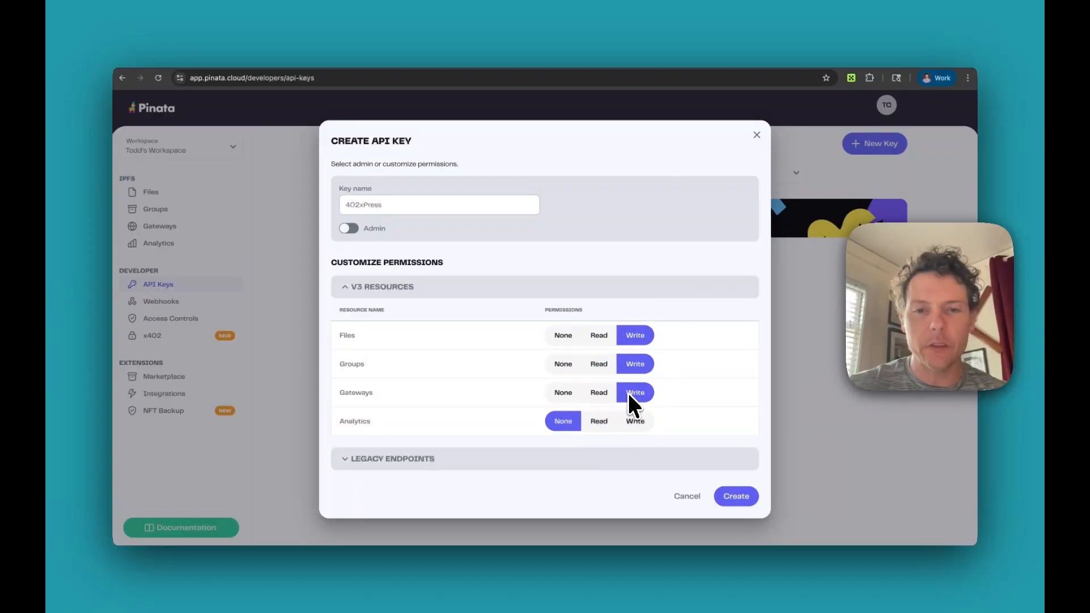
pyautogui.click(603, 367)
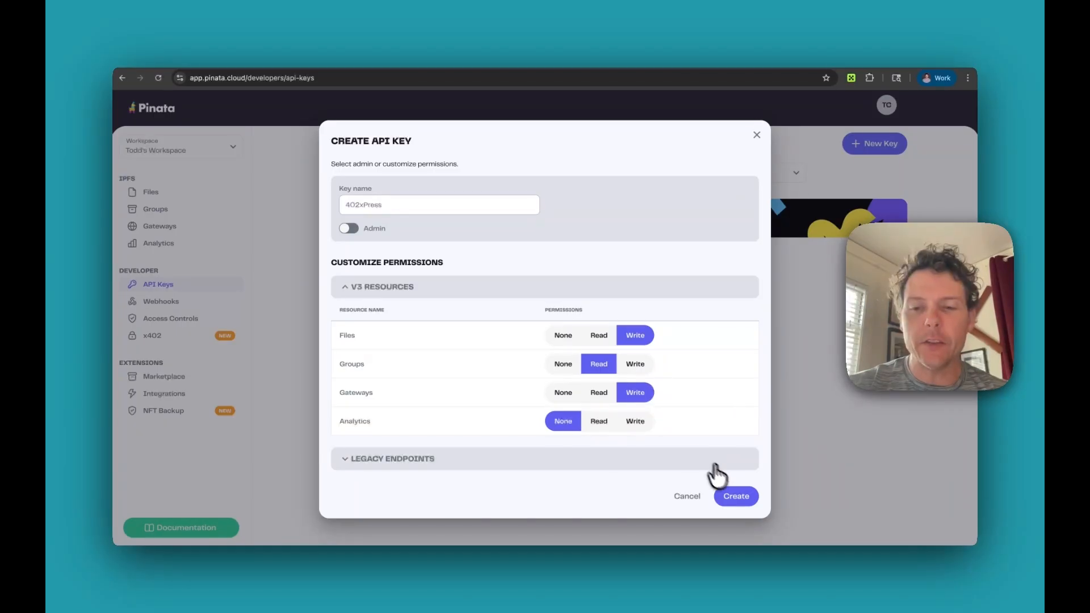
pyautogui.click(733, 498)
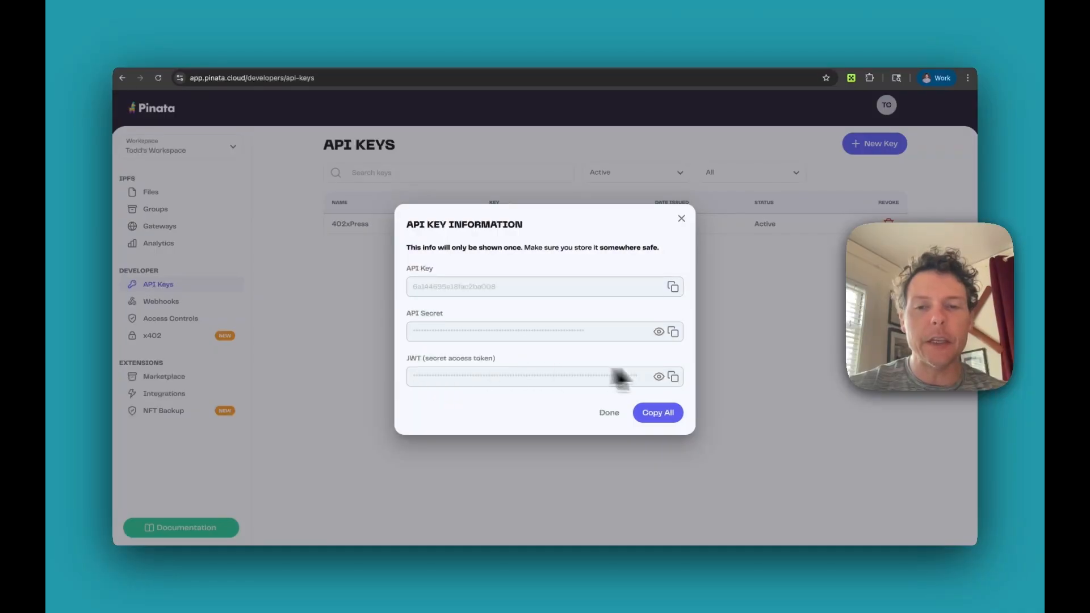
# - Copy the key's JWT from Pinata, paste it as the PINATA_JWT secret in Replit and continue the build
pyautogui.click(673, 377)
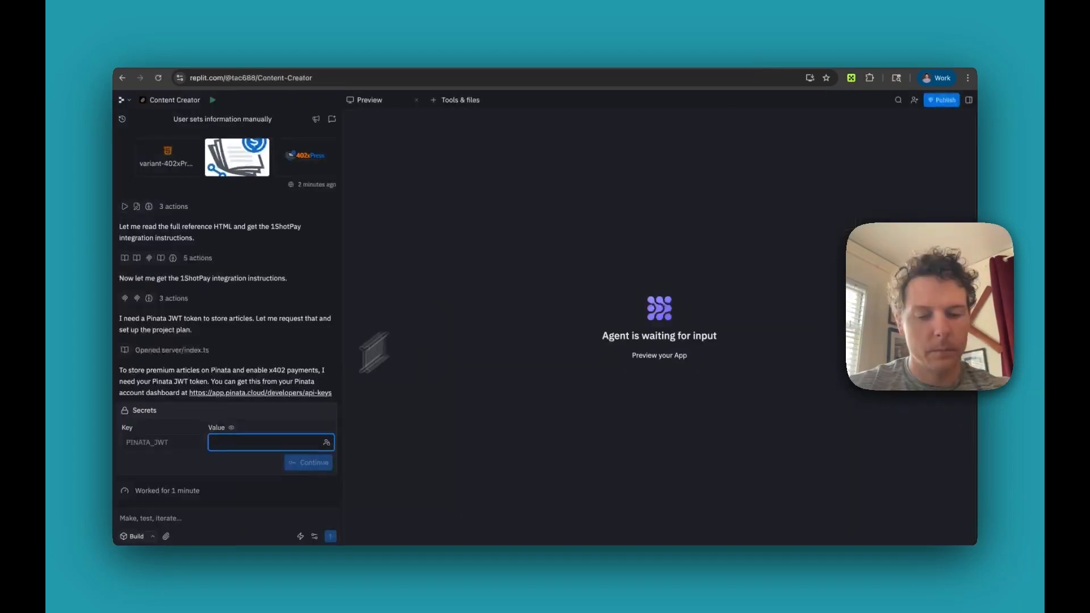
pyautogui.press('super+v')
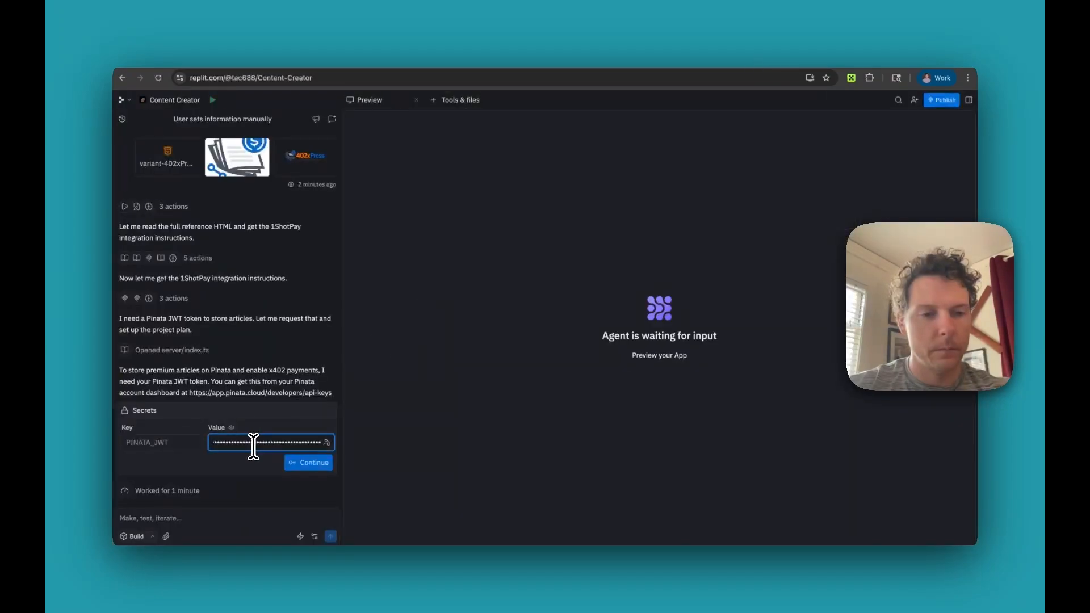
pyautogui.click(302, 463)
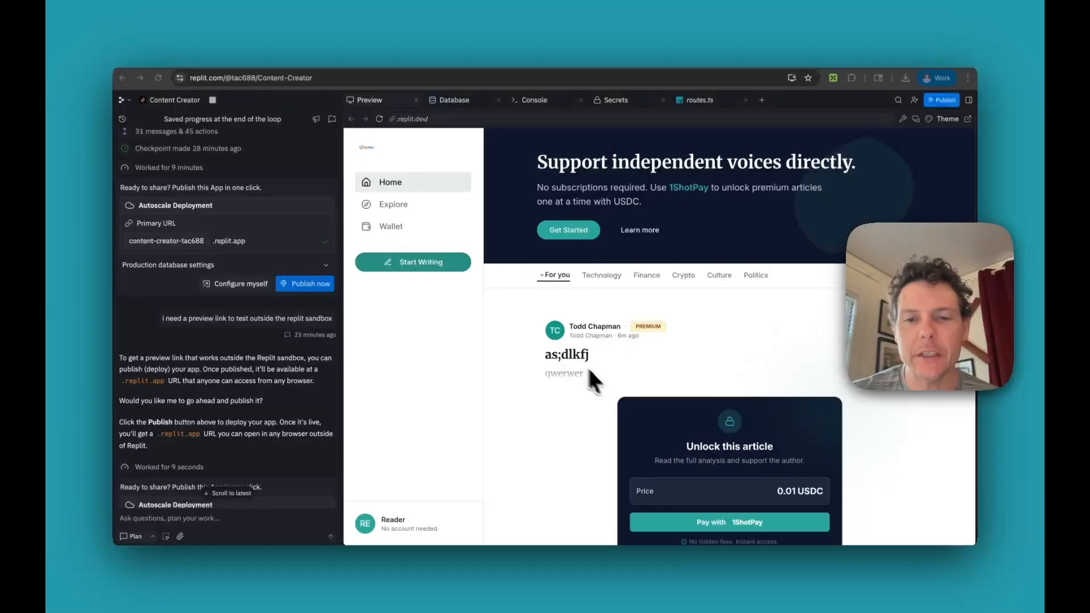
# - Switch to Pinata's API keys, try the Admin permission on a new key and cancel the key's creation
pyautogui.scroll(-2, 615, 387)
pyautogui.scroll(2, 615, 387)
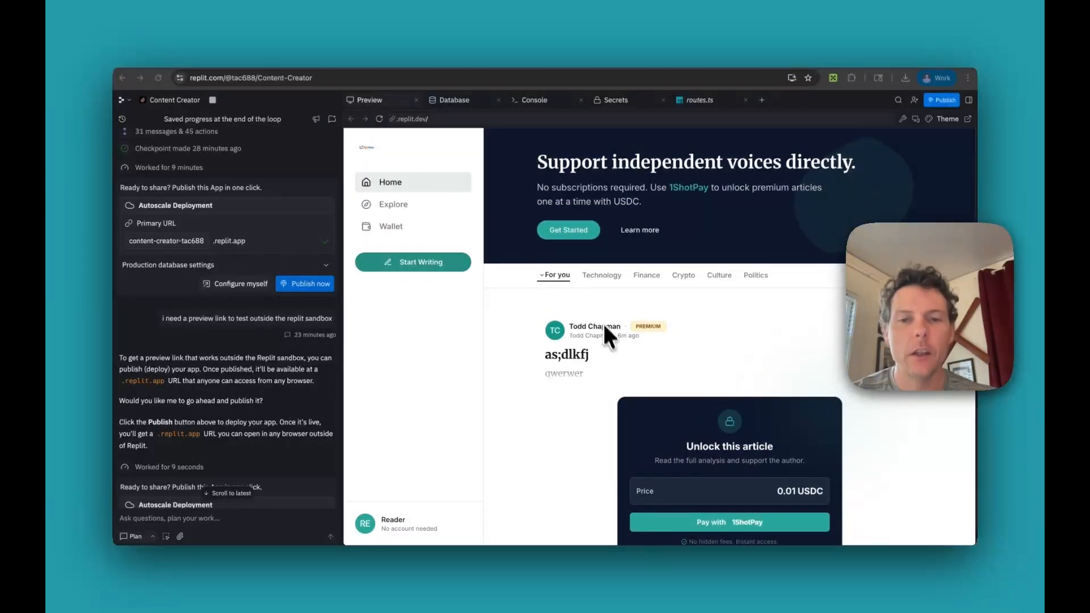
pyautogui.click(466, 61)
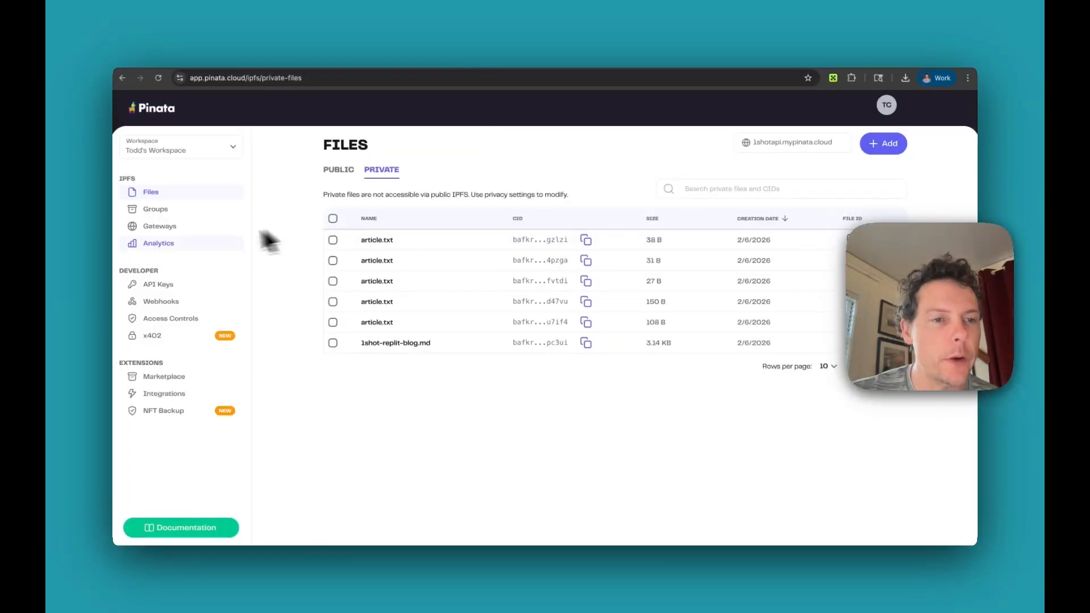
pyautogui.click(168, 287)
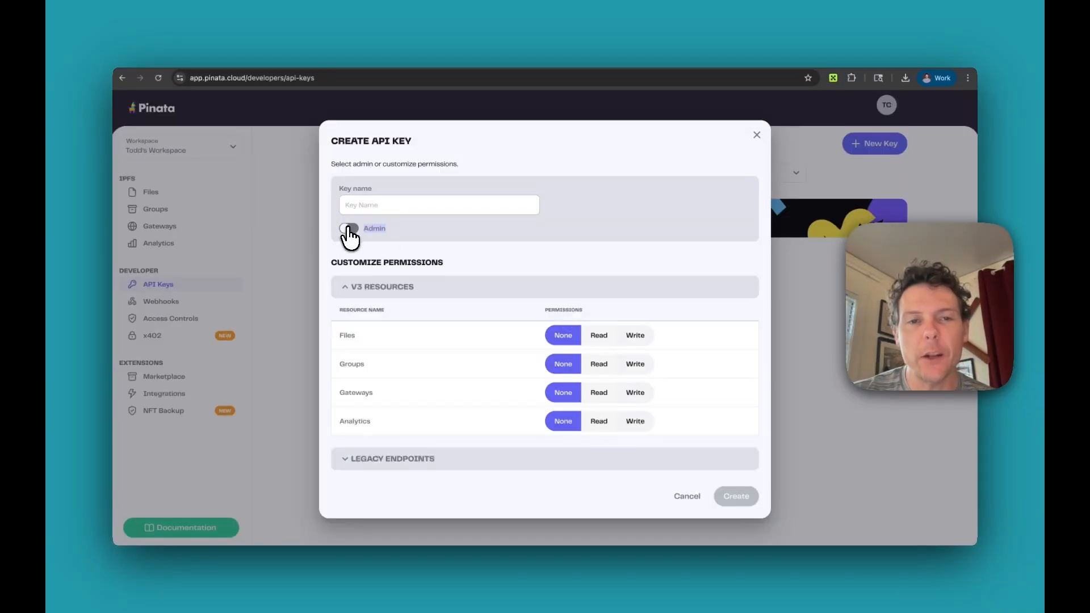
pyautogui.click(347, 229)
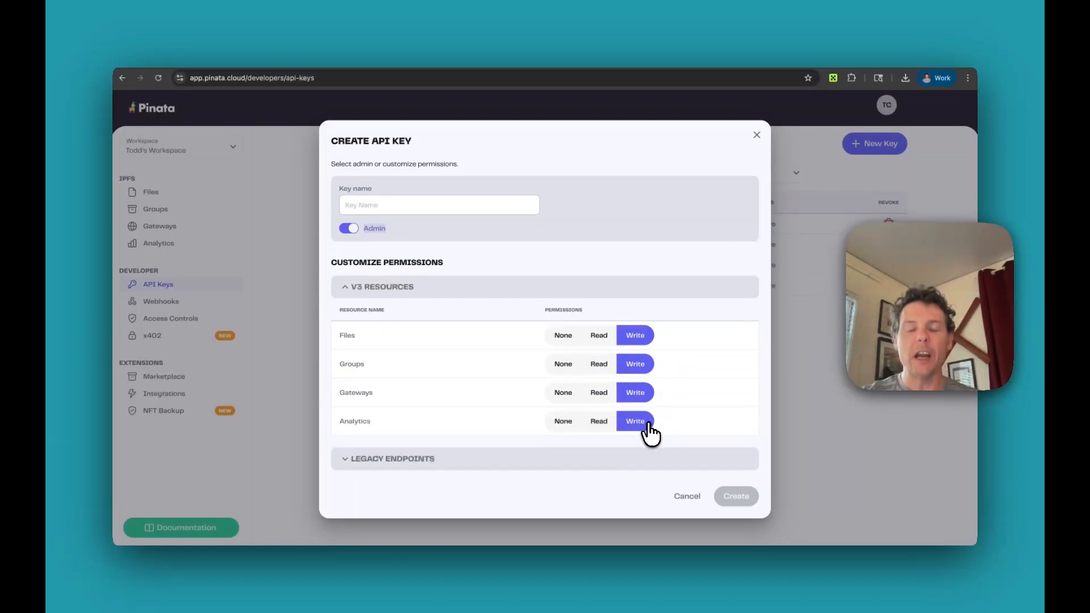
pyautogui.click(694, 497)
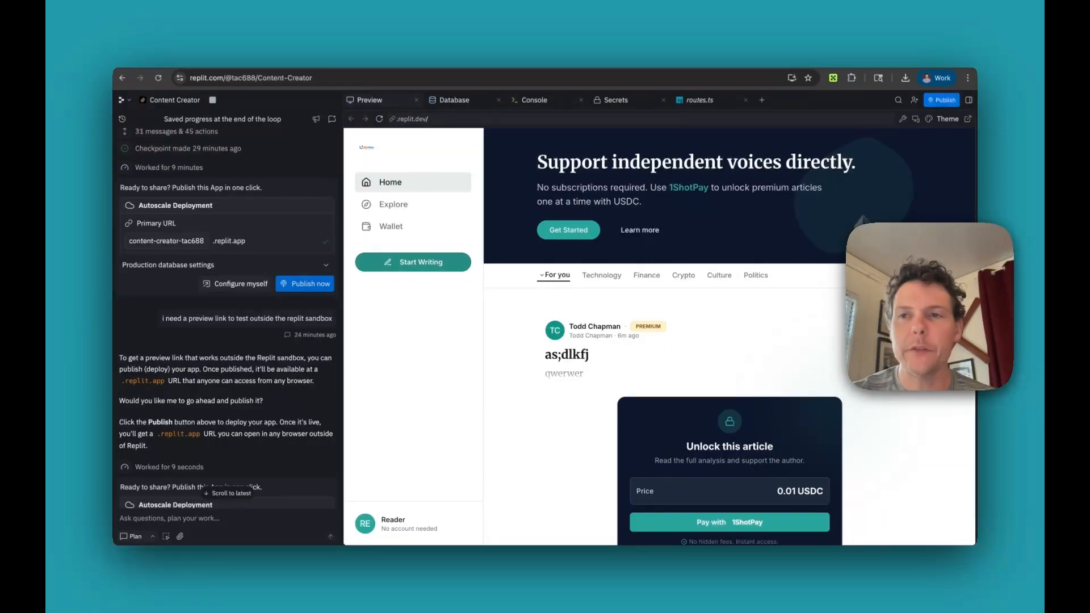
# - Open the Content Creator app preview in its own browser tab and look over the home feed
pyautogui.click(969, 121)
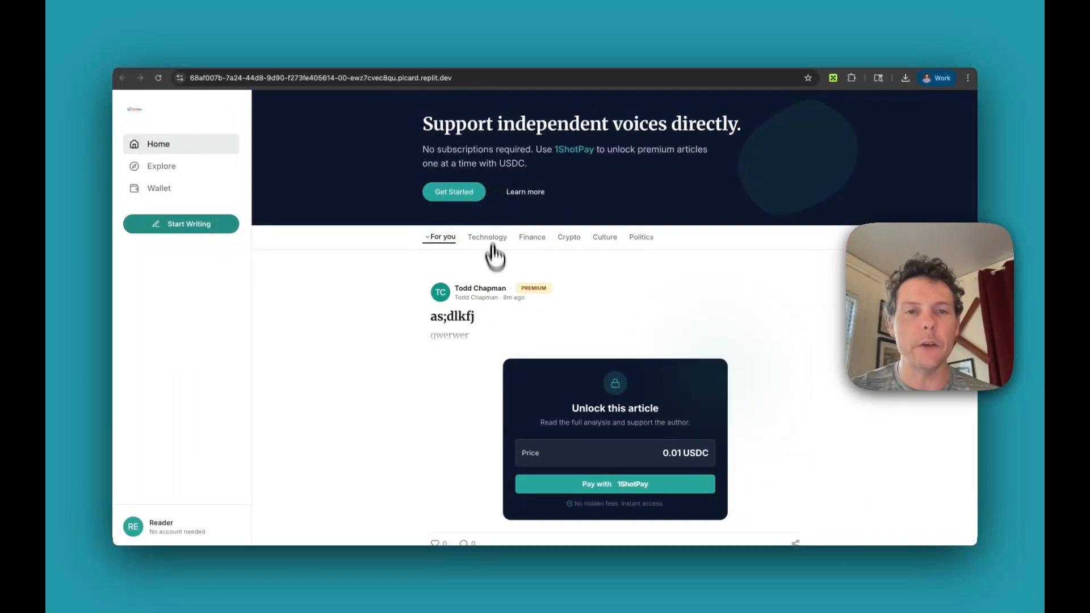
pyautogui.scroll(-1, 495, 271)
pyautogui.scroll(1, 494, 287)
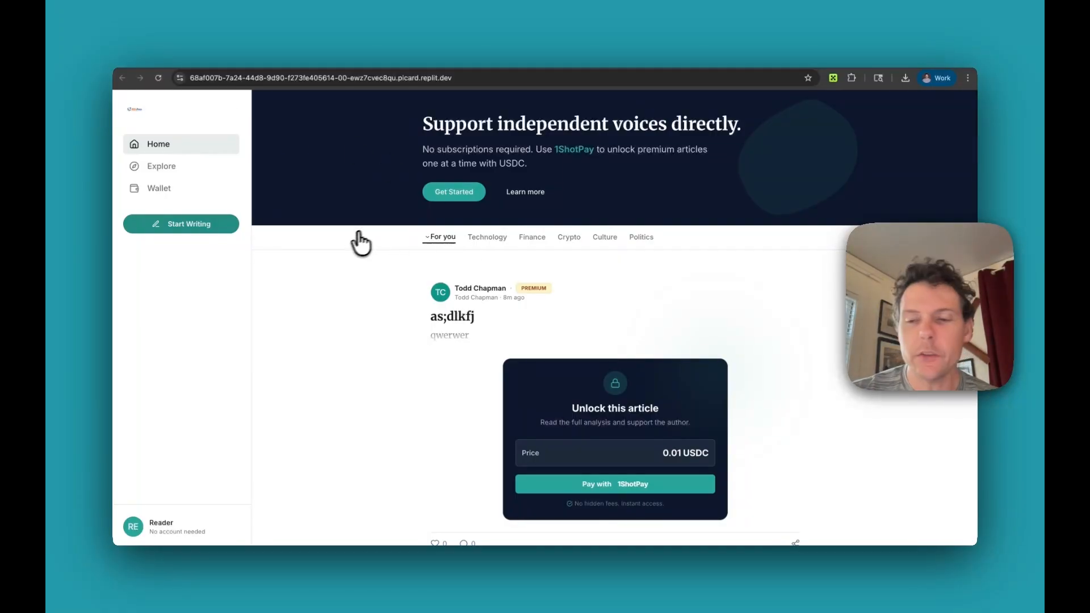
# - Start a Technology article titled "1ShotPay & Pinata - A match made in heaven" and fill in its short description, body and author name
pyautogui.click(181, 226)
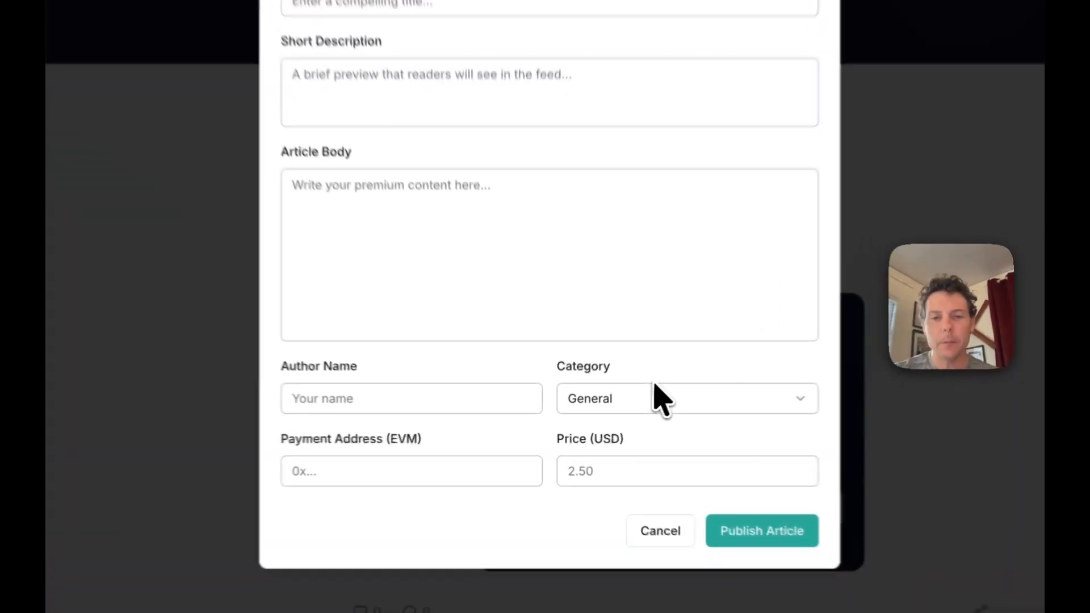
pyautogui.click(659, 399)
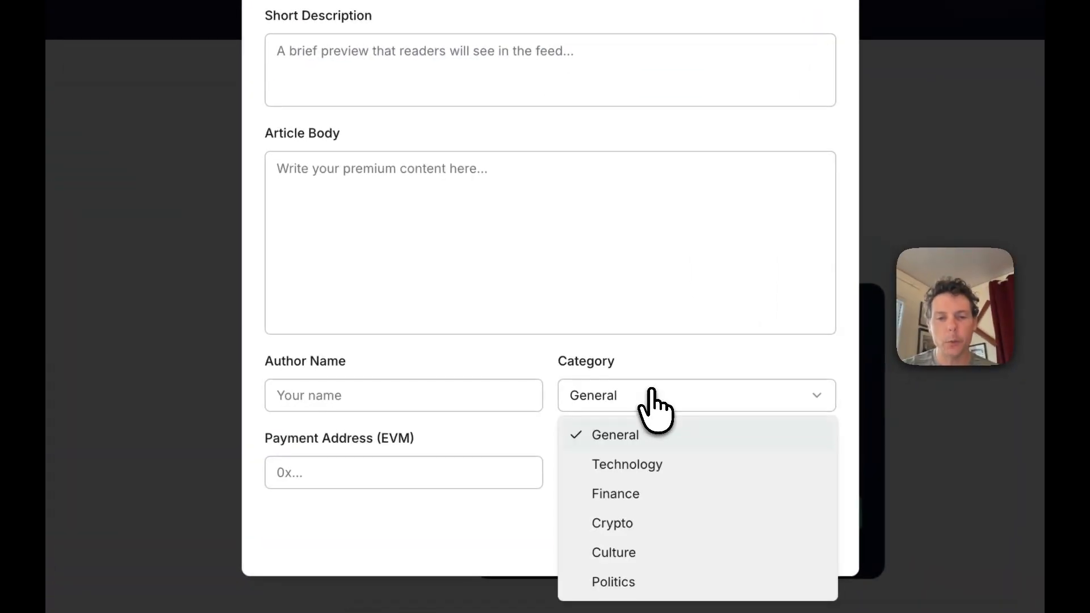
pyautogui.click(642, 406)
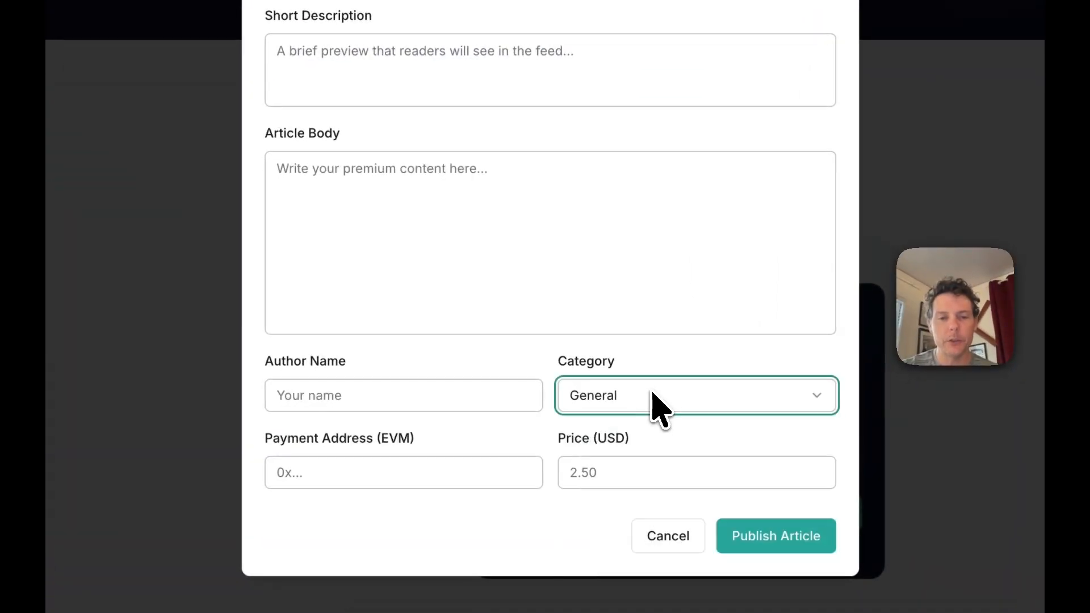
pyautogui.click(605, 473)
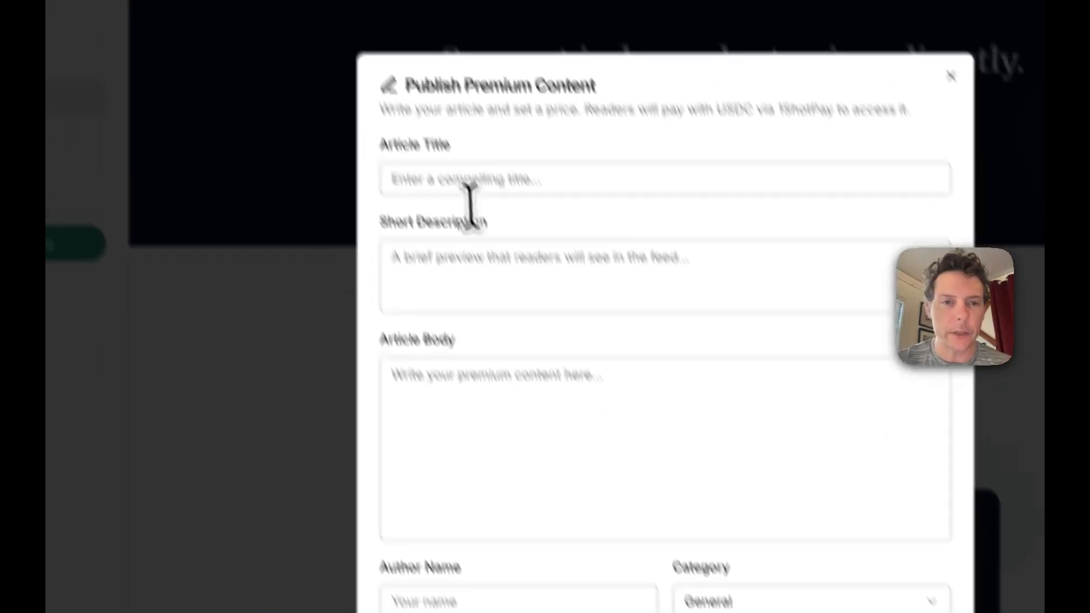
pyautogui.click(469, 188)
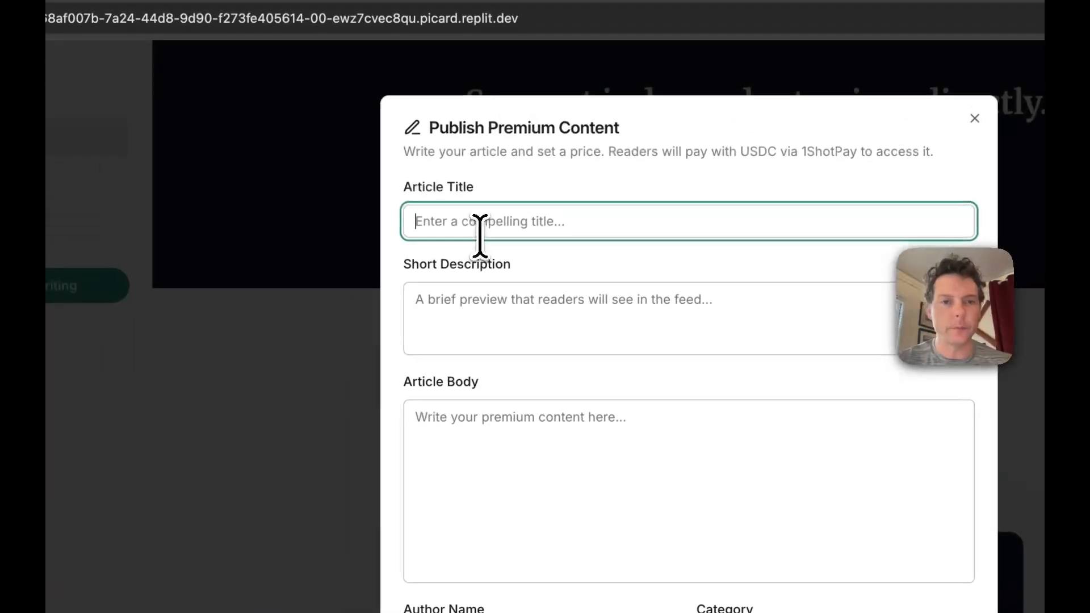
pyautogui.write('1')
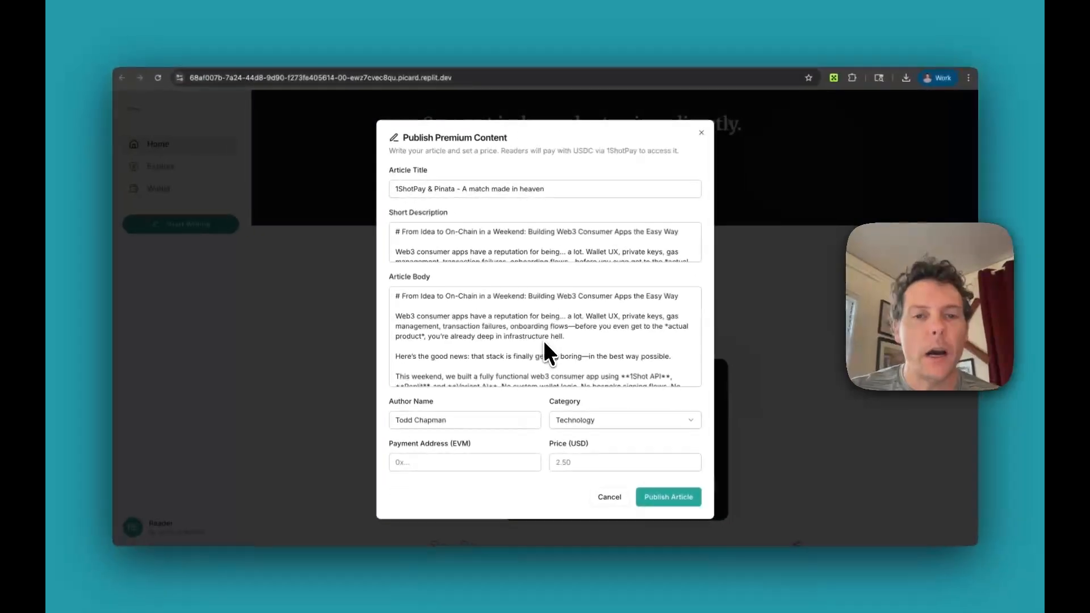
pyautogui.scroll(-1, 541, 335)
pyautogui.scroll(1, 541, 333)
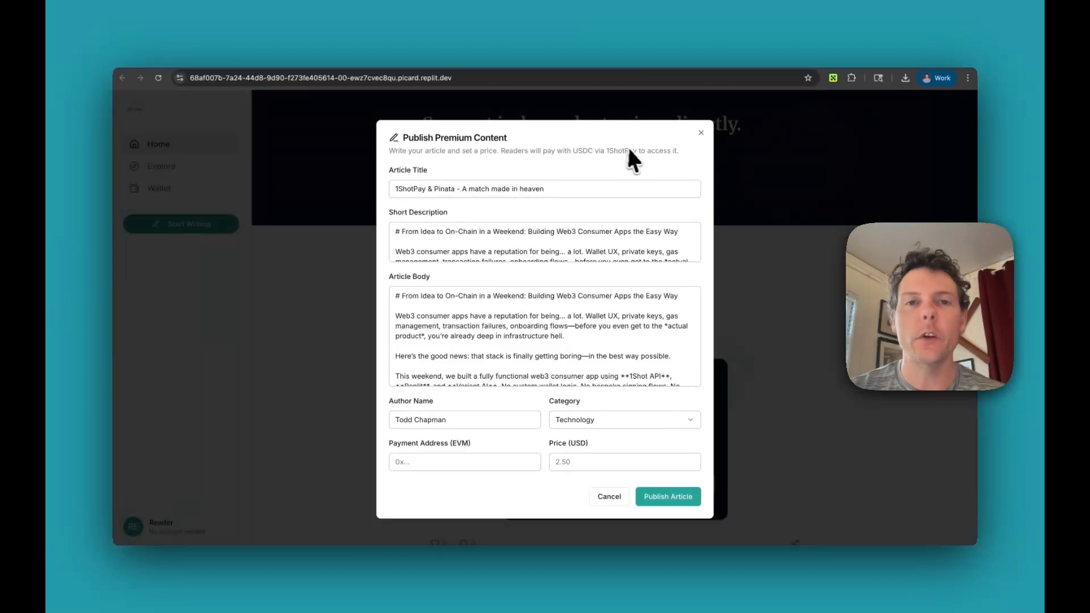
# - Paste the author's EVM payment address, set the price to 0.05 USD and publish the article
pyautogui.click(397, 461)
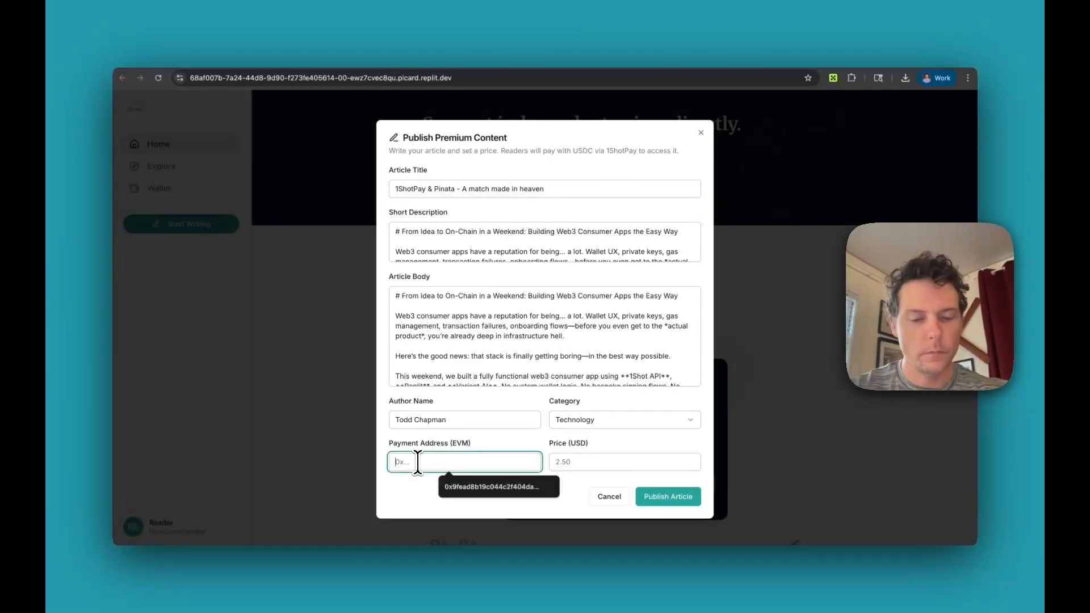
pyautogui.press('super+v')
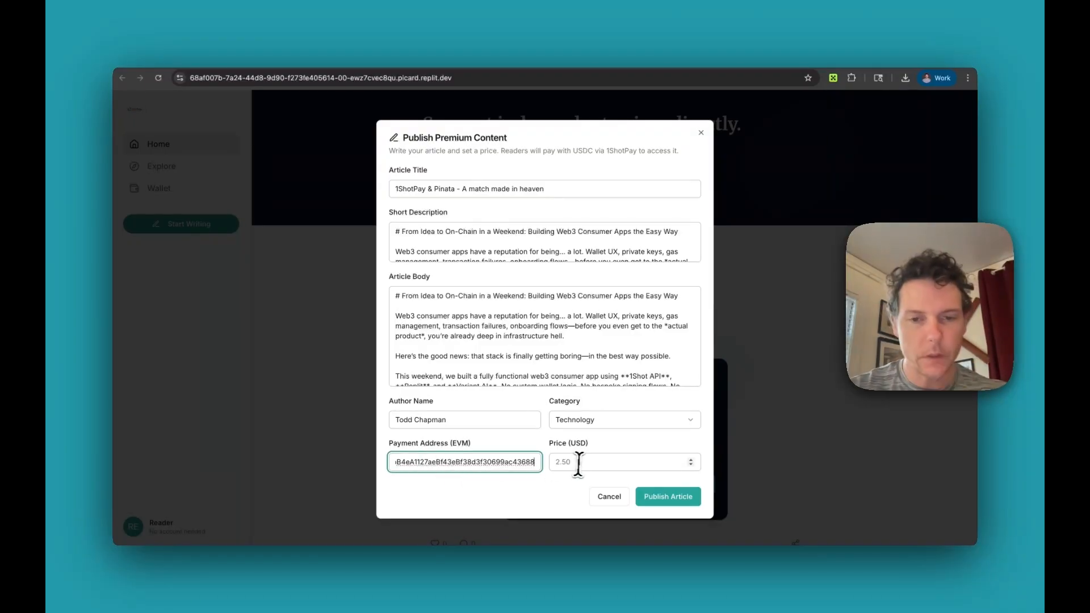
pyautogui.click(582, 462)
pyautogui.write('0')
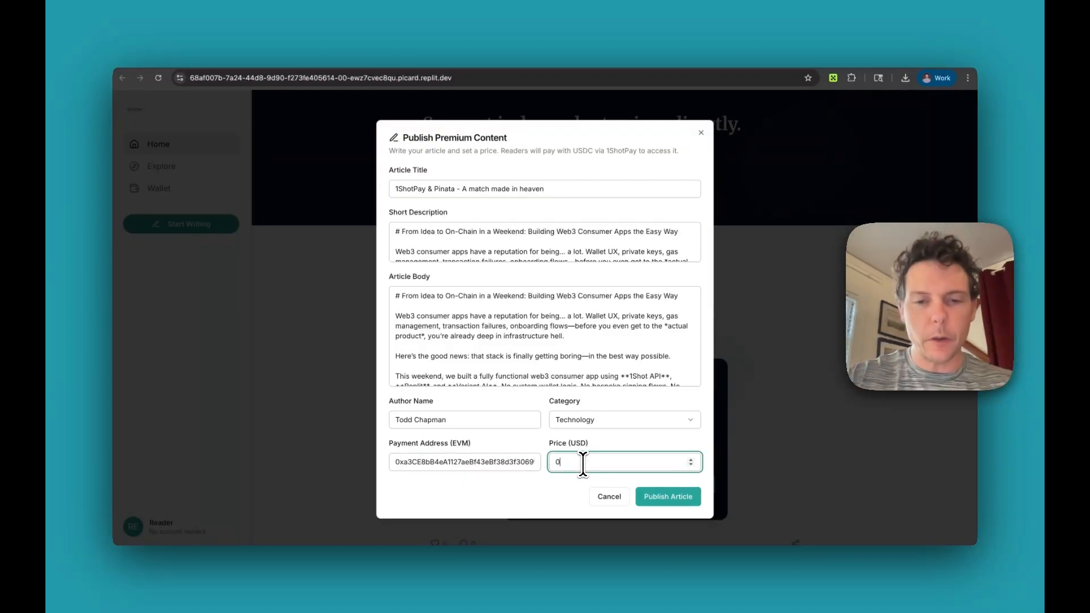
pyautogui.write('5')
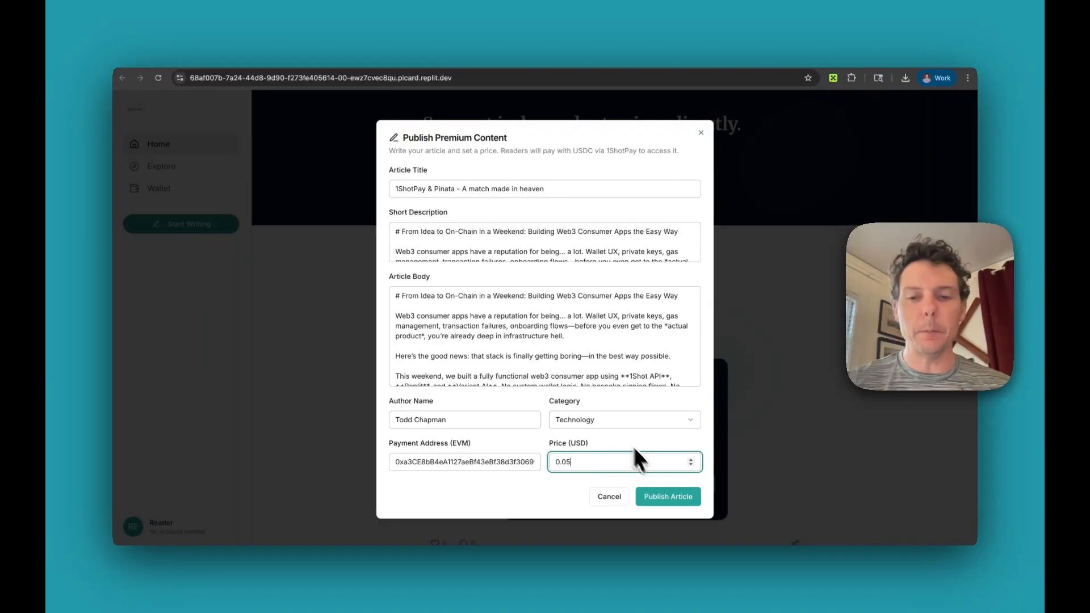
pyautogui.click(666, 498)
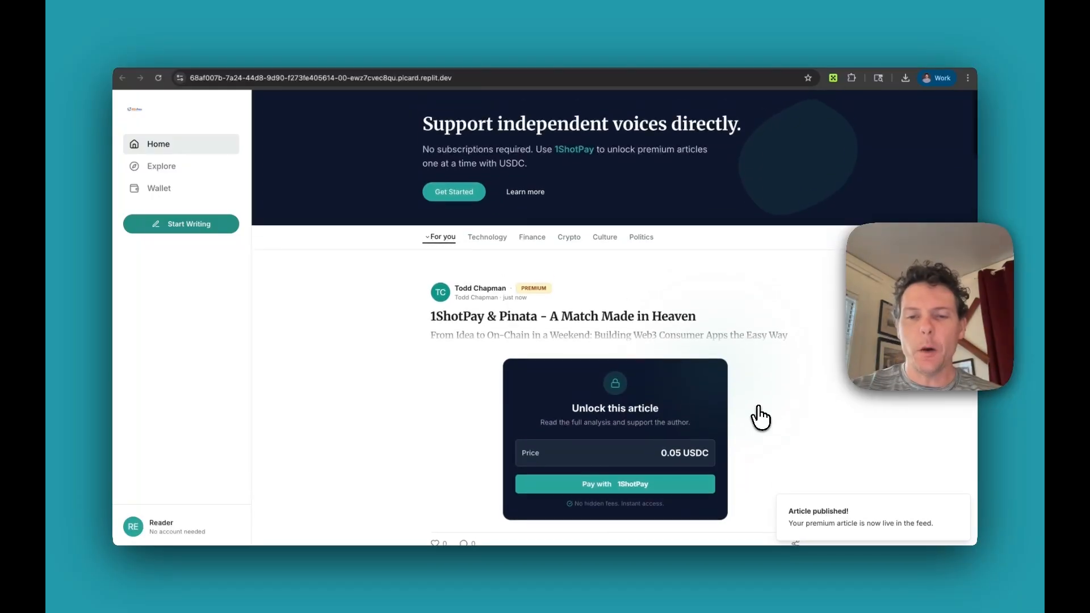
# - Check the newly published article in the home feed and in Pinata's x402 list
pyautogui.scroll(-1, 639, 435)
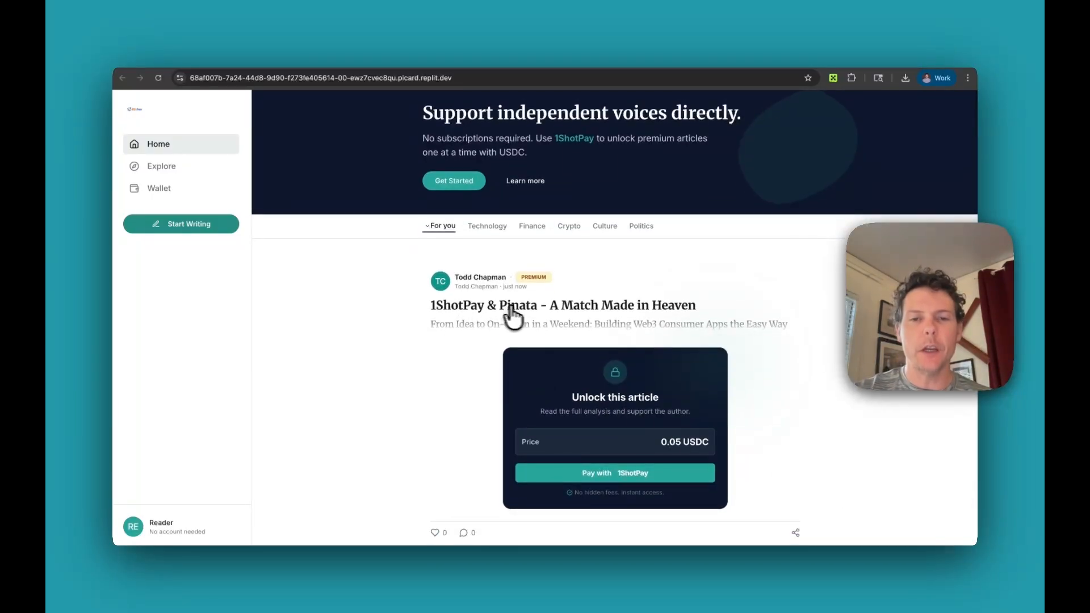
pyautogui.scroll(-1, 605, 349)
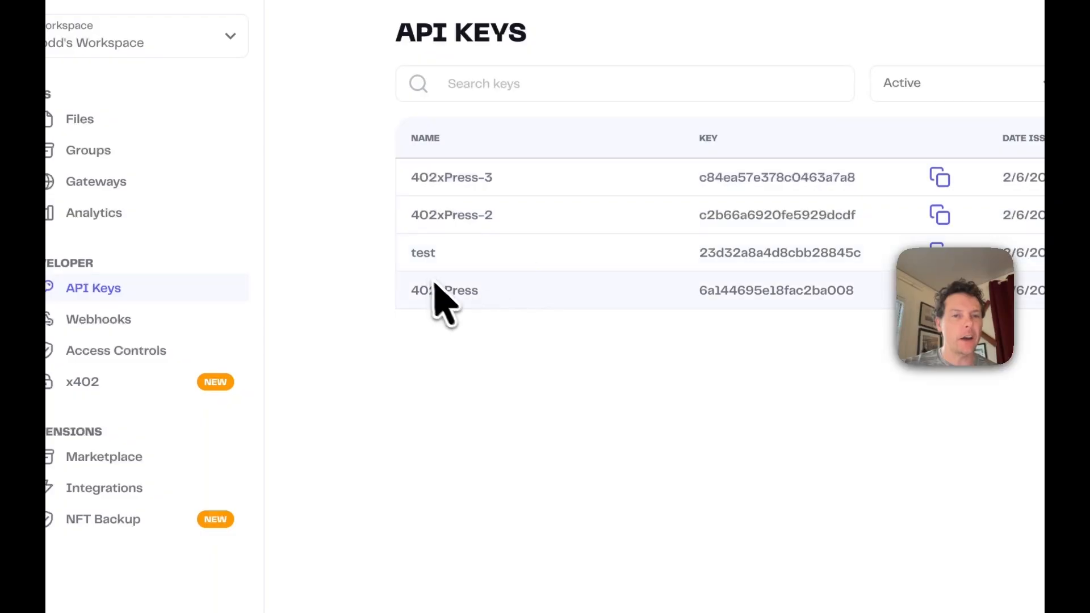
pyautogui.click(83, 382)
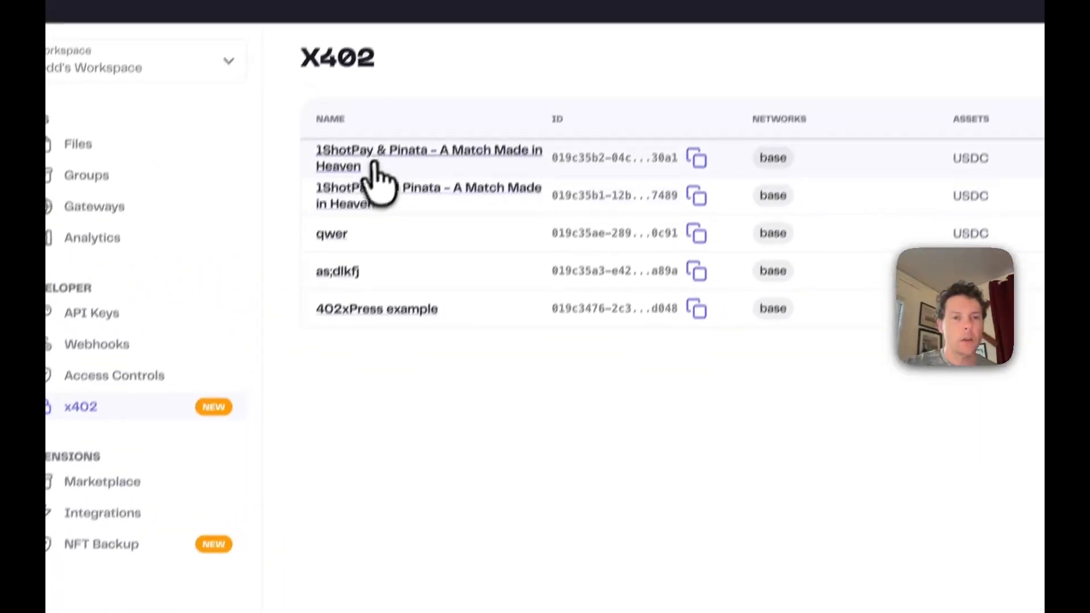
pyautogui.click(445, 176)
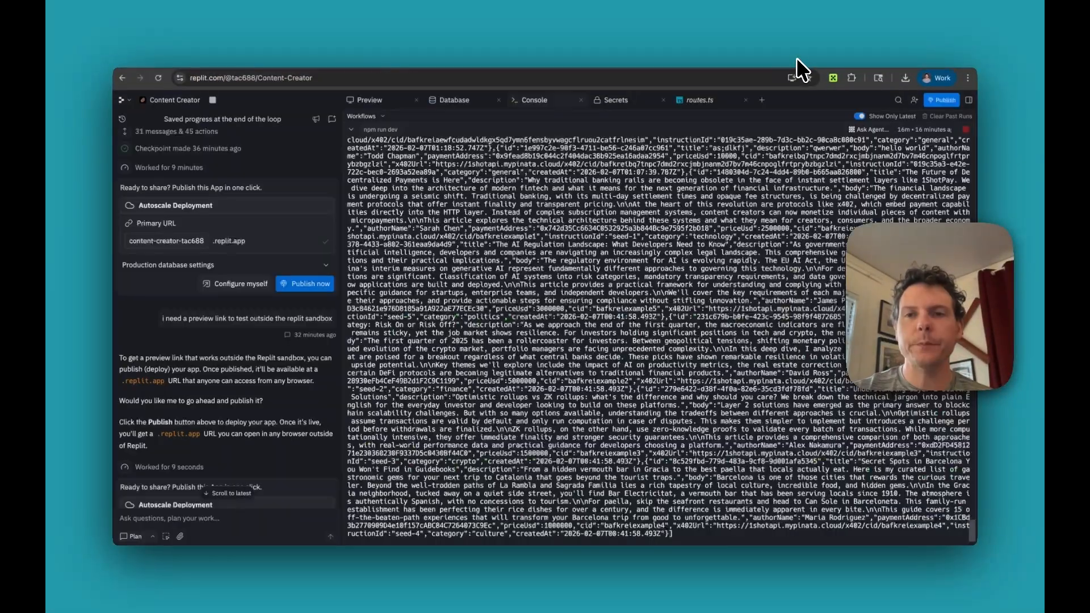
pyautogui.click(796, 57)
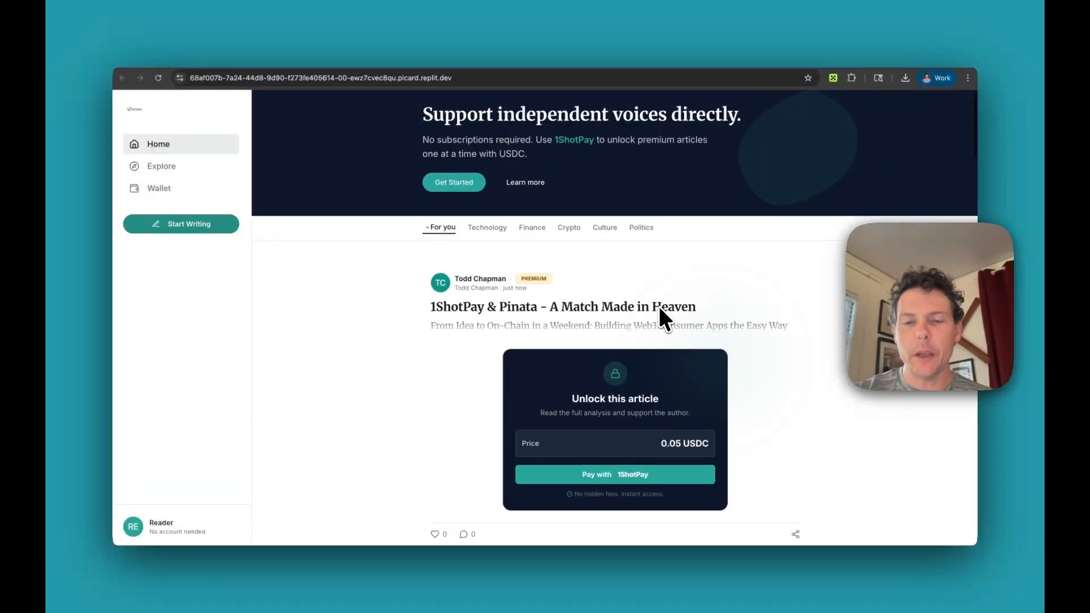
pyautogui.scroll(-1, 659, 306)
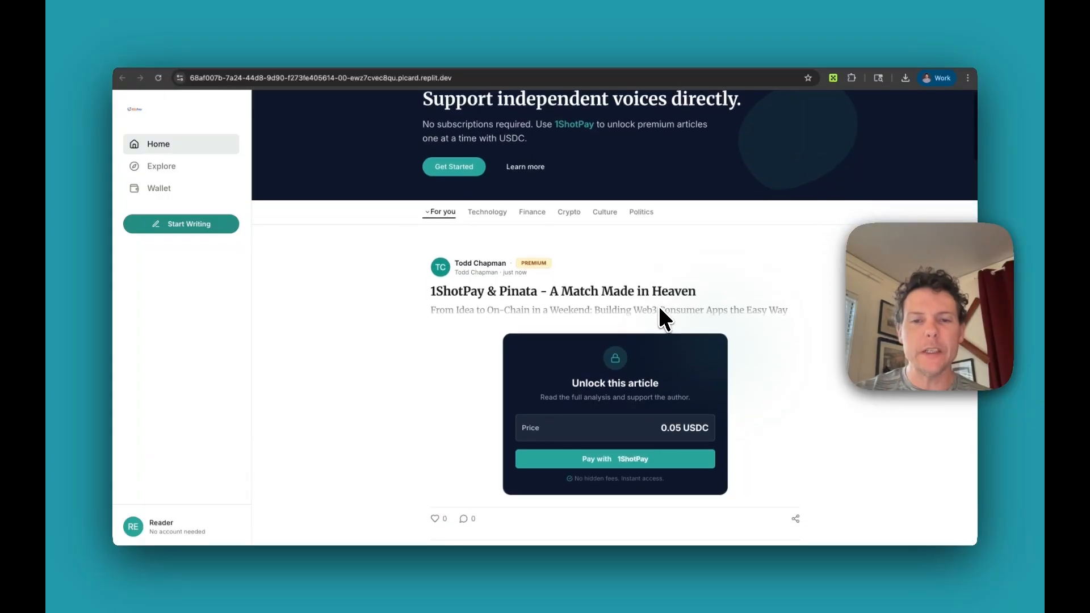
pyautogui.scroll(1, 659, 305)
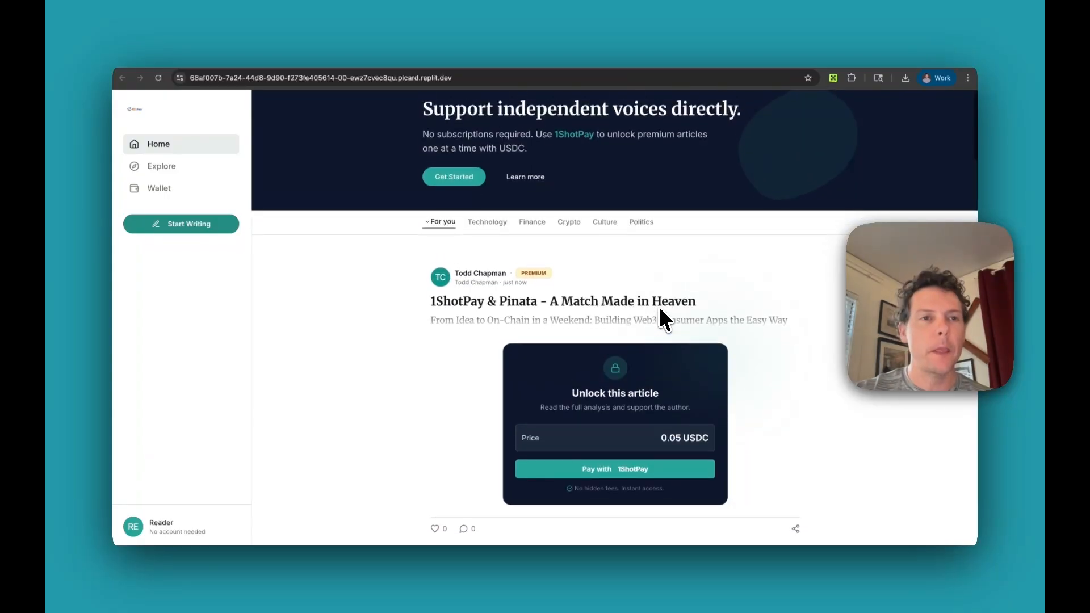
# - Open the app's preview address in a different Chrome profile and bring the new article's unlock card into view
pyautogui.click(473, 78)
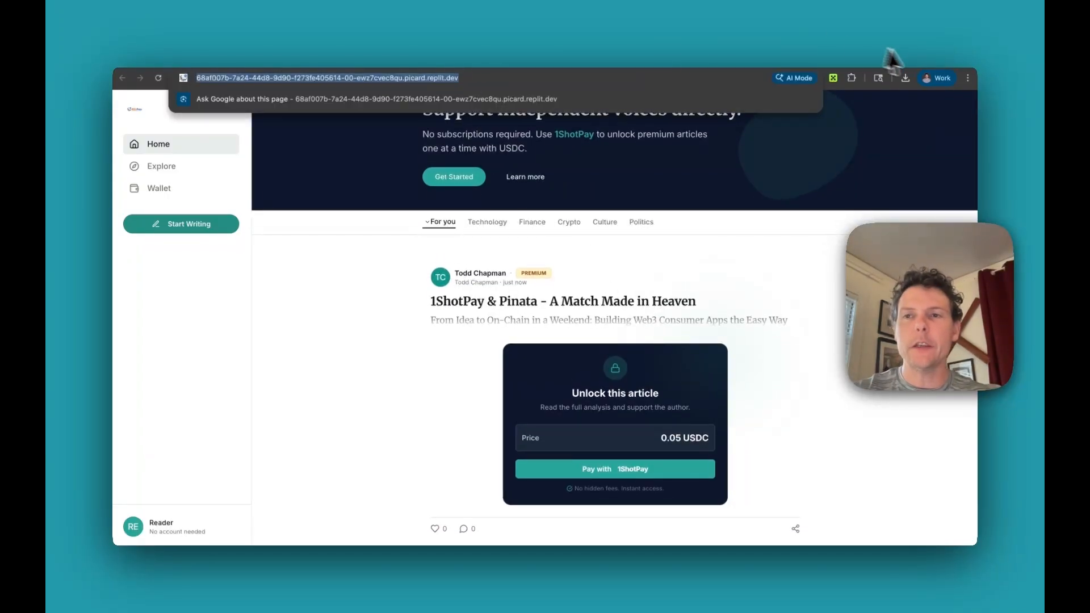
pyautogui.click(936, 80)
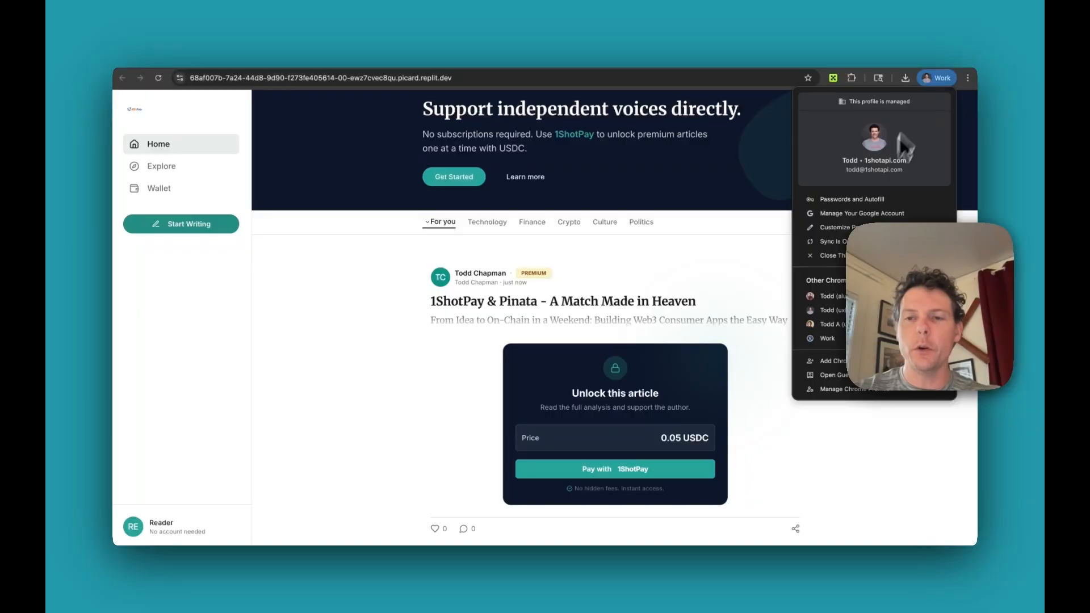
pyautogui.click(840, 297)
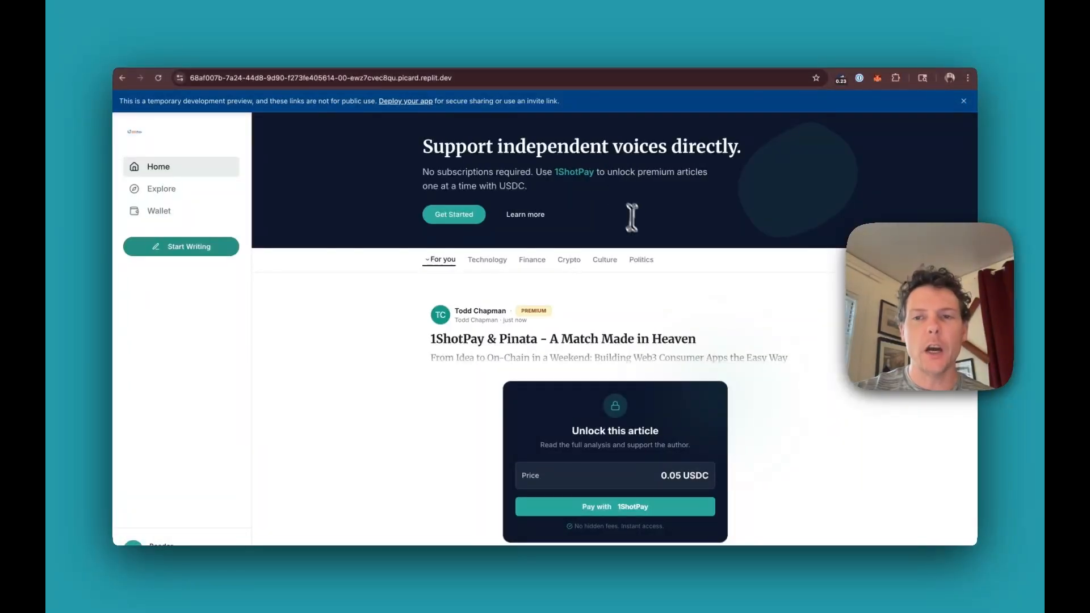
pyautogui.scroll(-1, 619, 295)
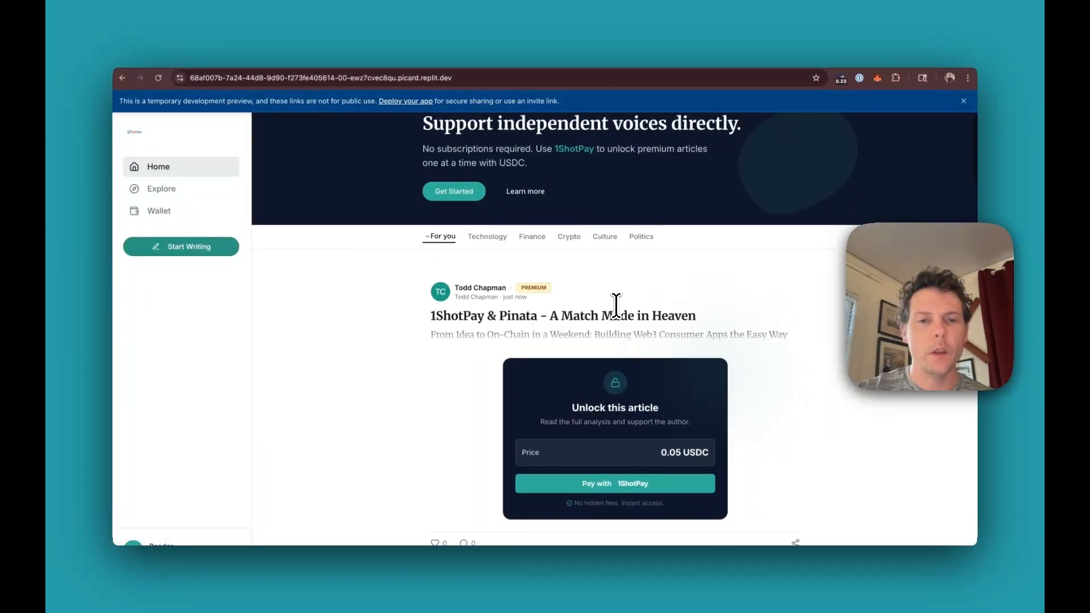
pyautogui.scroll(-1, 617, 307)
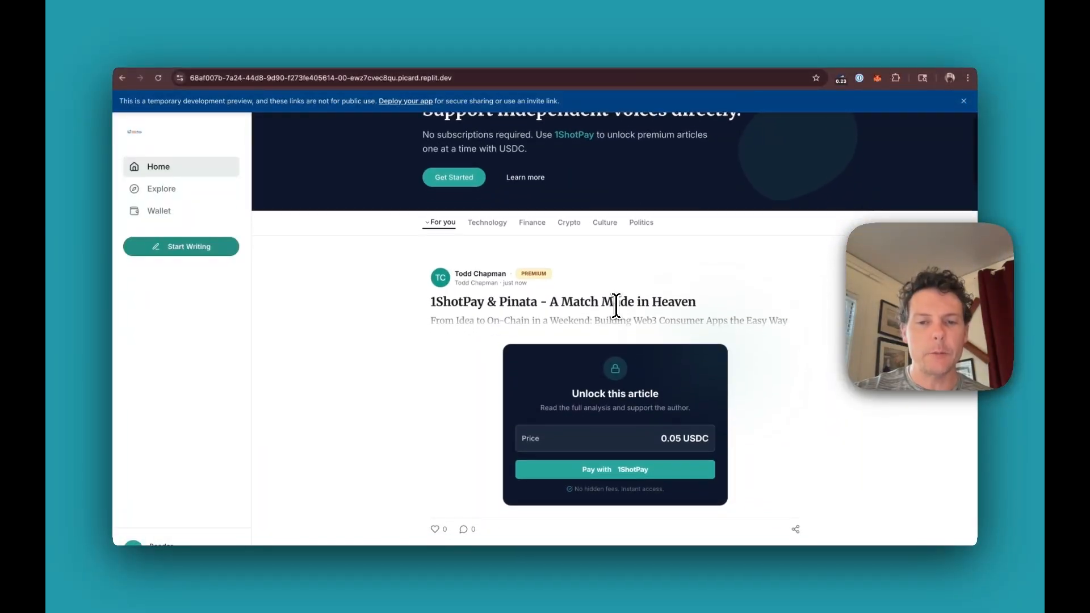
# - Pay $0.05 for the article with 1ShotPay, signing in with the account's username, and look through the unlocked text
pyautogui.click(627, 463)
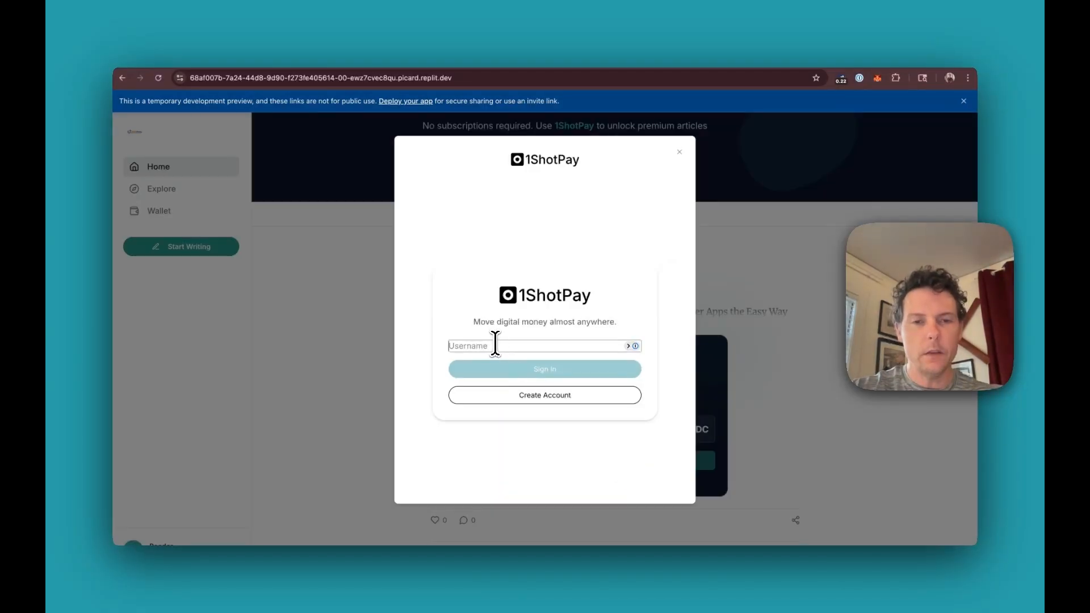
pyautogui.write('Todd')
pyautogui.click(616, 368)
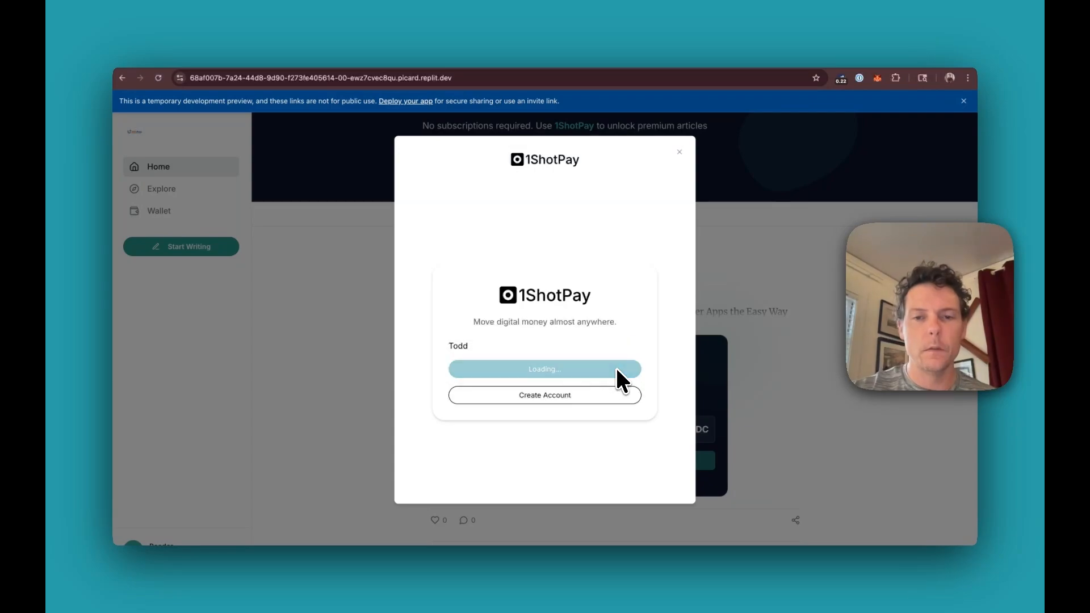
pyautogui.click(910, 151)
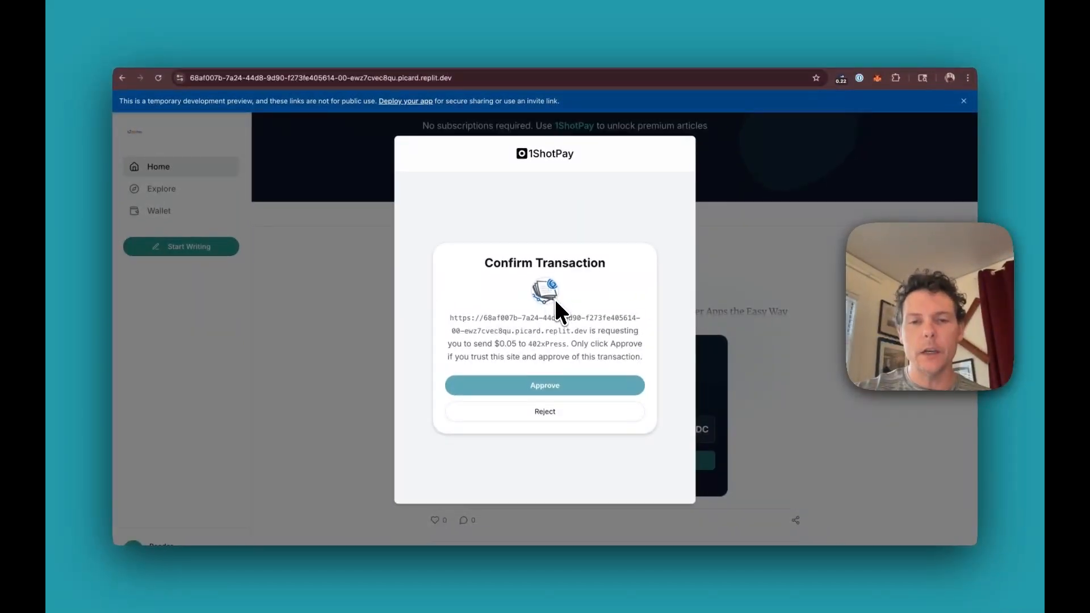
pyautogui.click(556, 387)
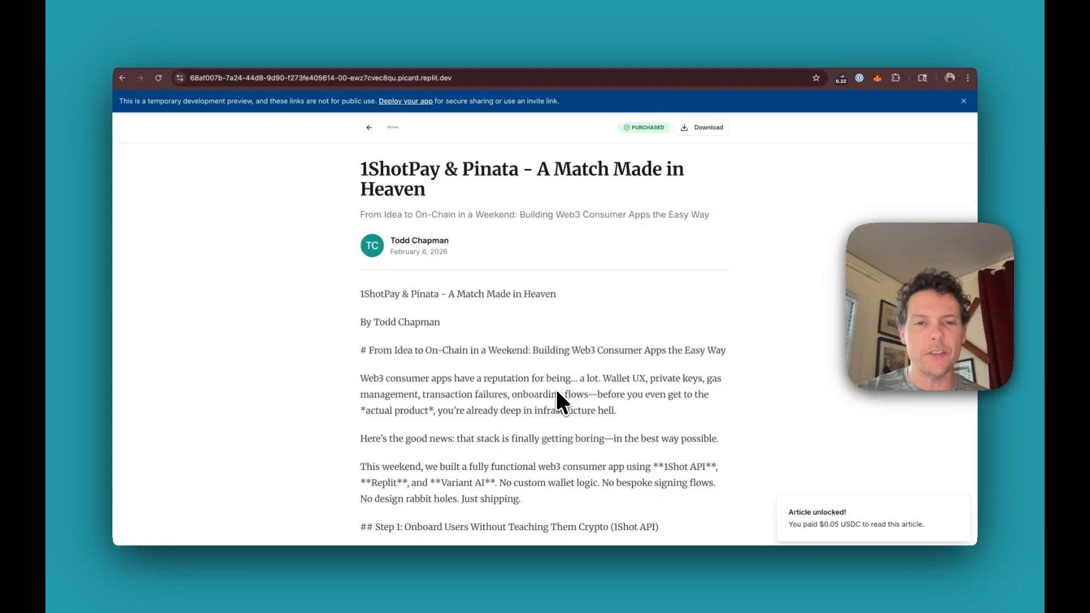
pyautogui.scroll(-10, 513, 388)
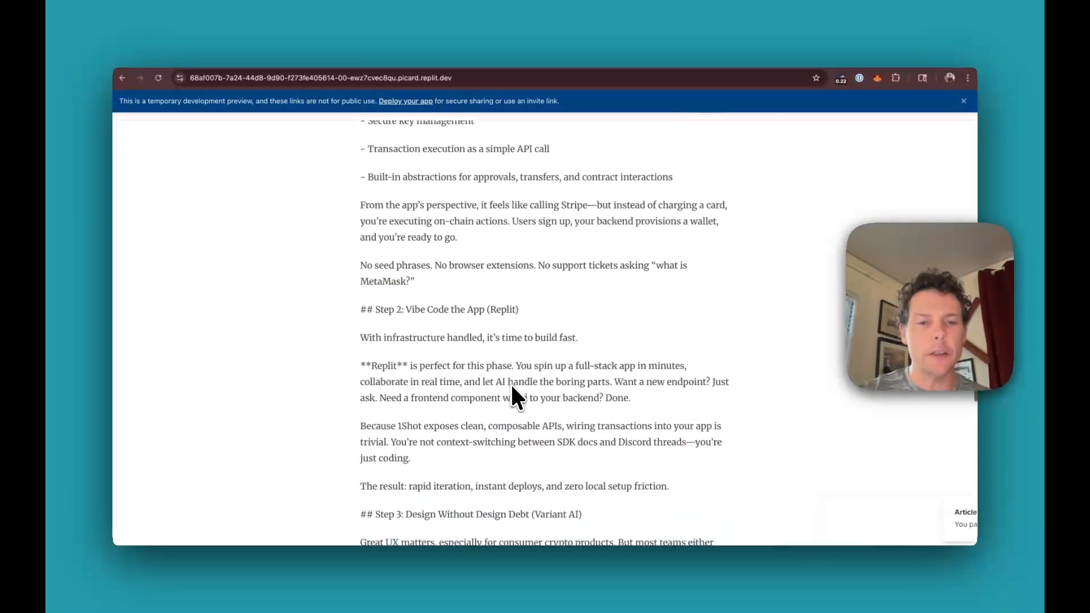
pyautogui.scroll(-8, 512, 387)
pyautogui.scroll(18, 512, 387)
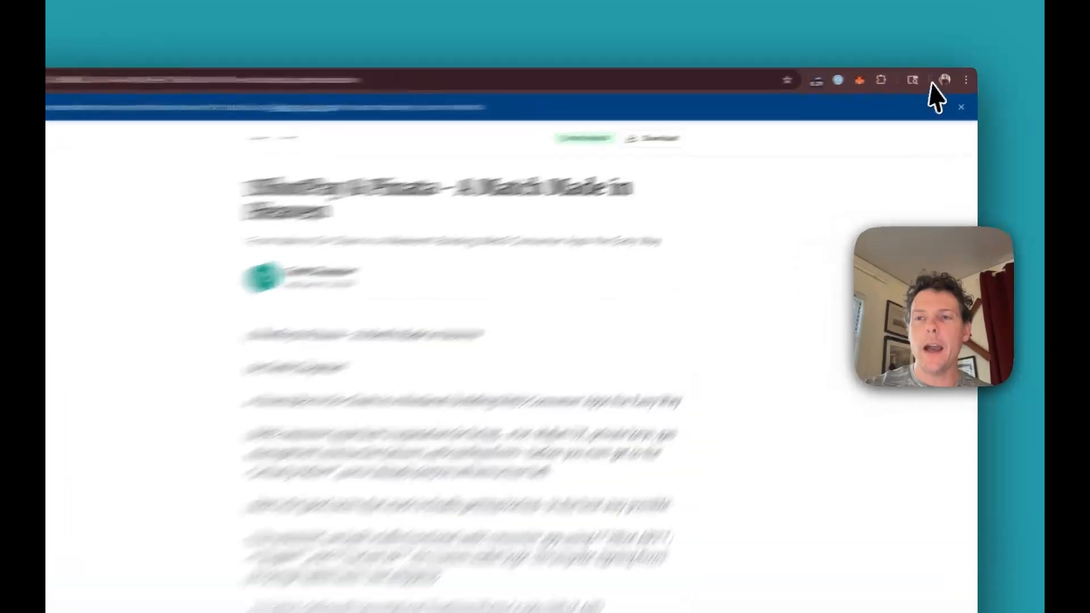
# - Switch back to the 1shotapi.com Chrome profile and reload the Content Creator app's preview inside Replit
pyautogui.click(949, 78)
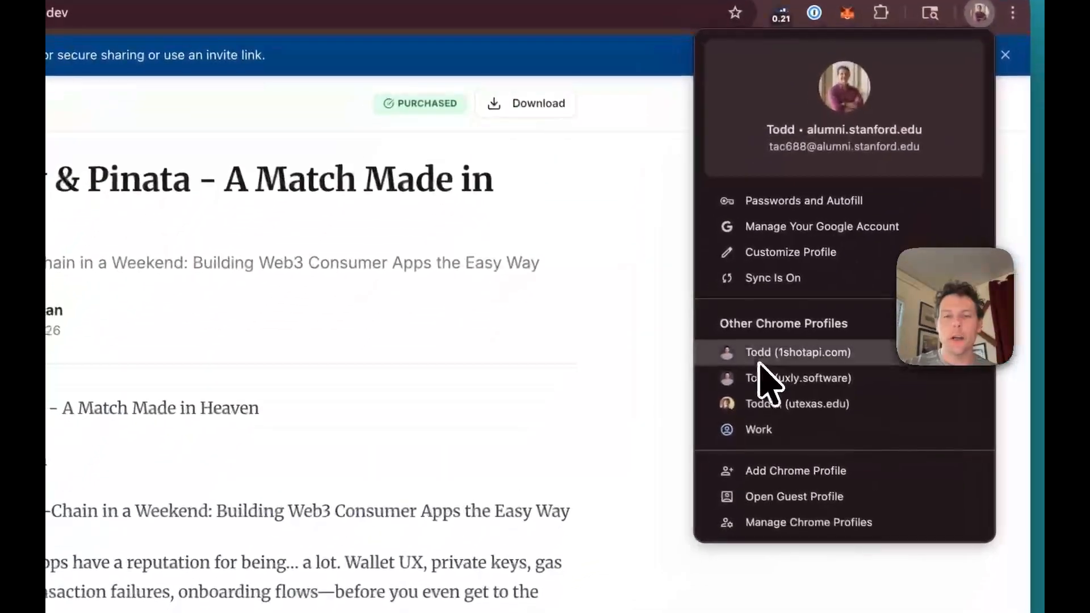
pyautogui.click(778, 381)
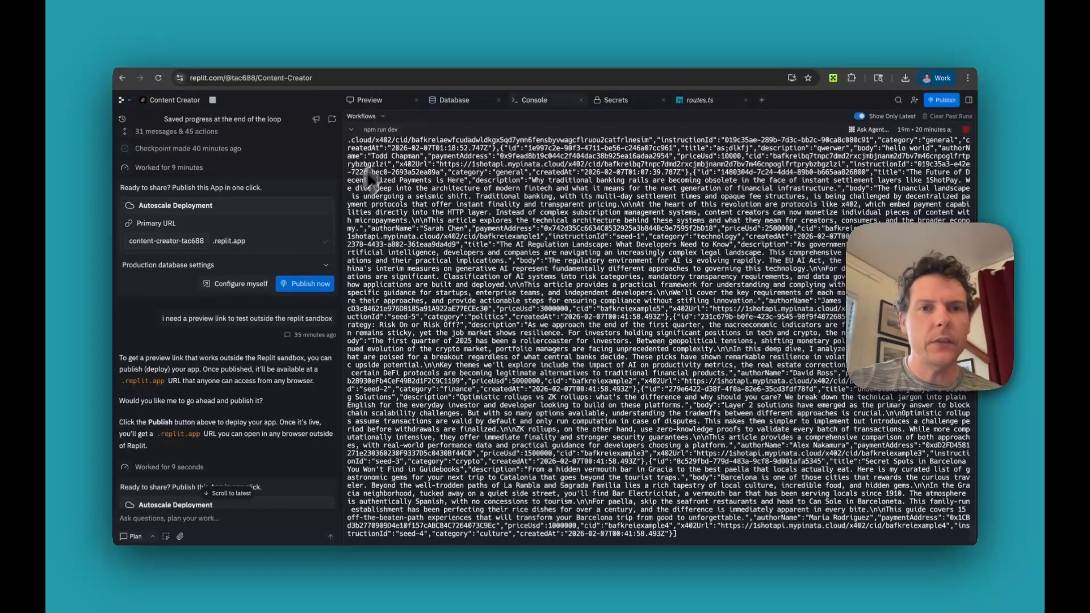
pyautogui.click(386, 102)
pyautogui.scroll(-2, 684, 375)
pyautogui.scroll(-1, 680, 365)
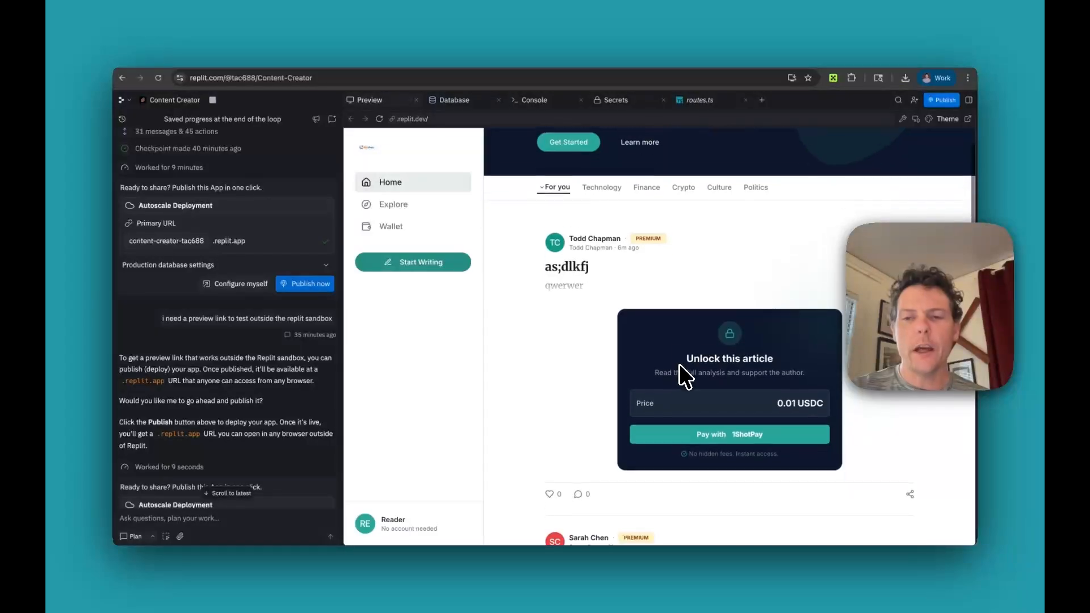
pyautogui.scroll(1, 680, 365)
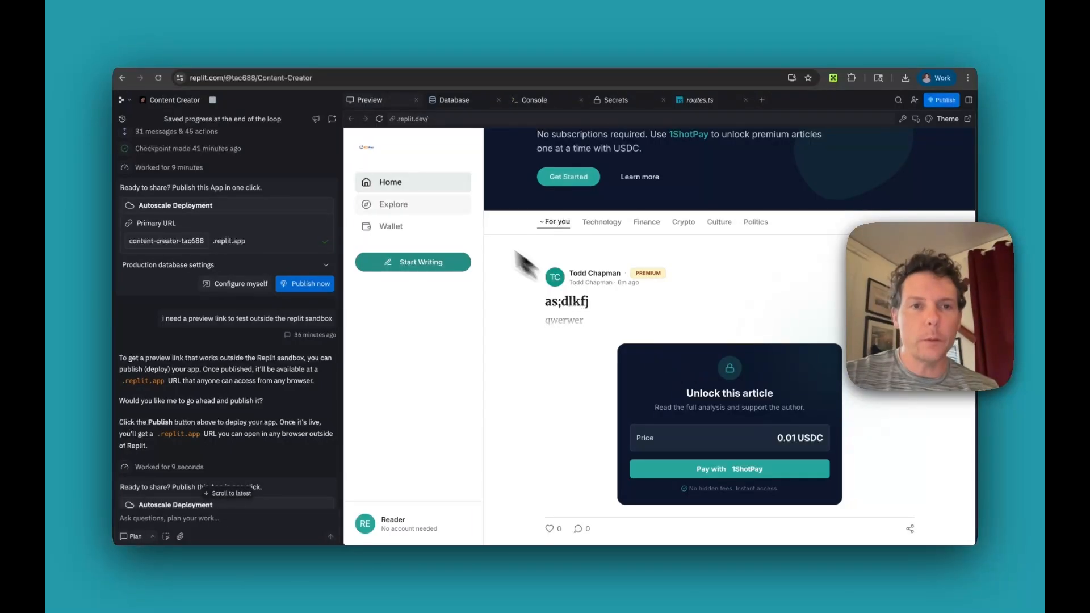
pyautogui.click(380, 119)
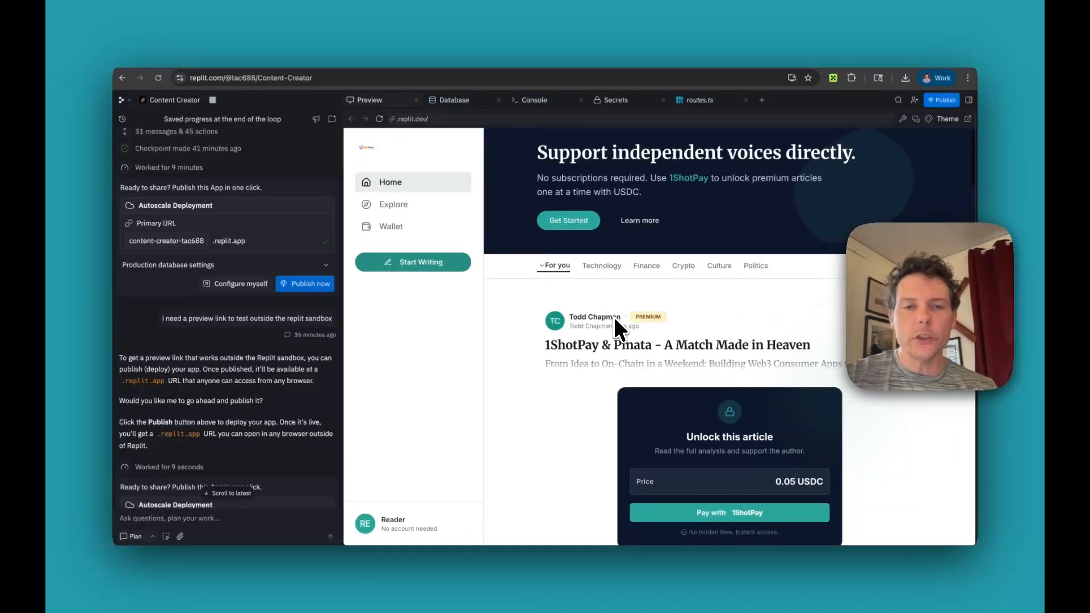